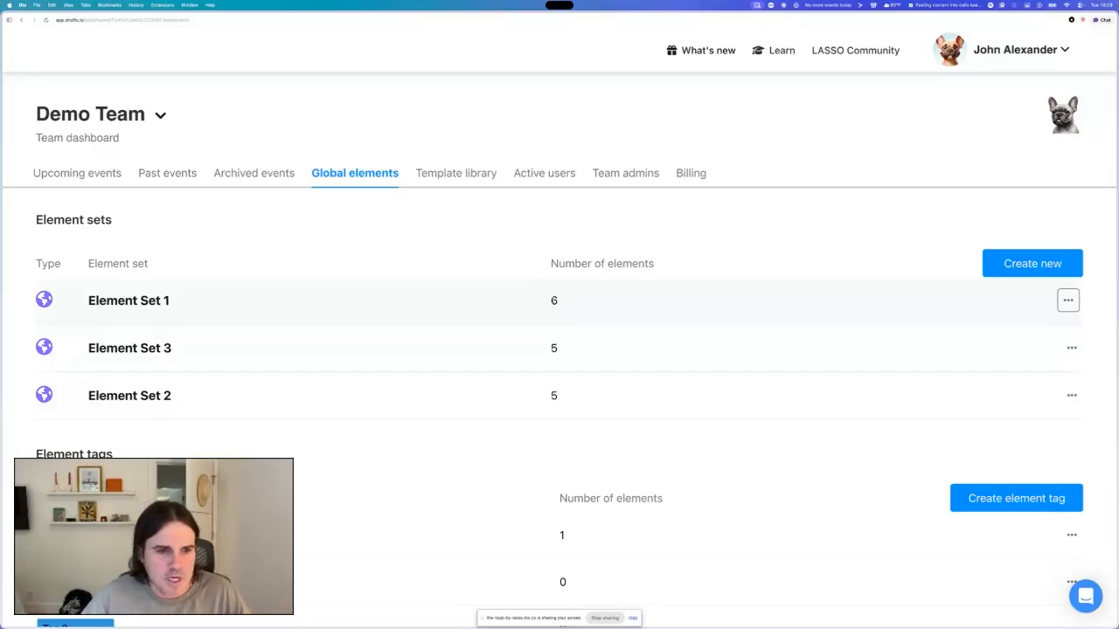
- Review the team's element sets and element tags on the global elements page
scroll(439, 451, "down", 4)
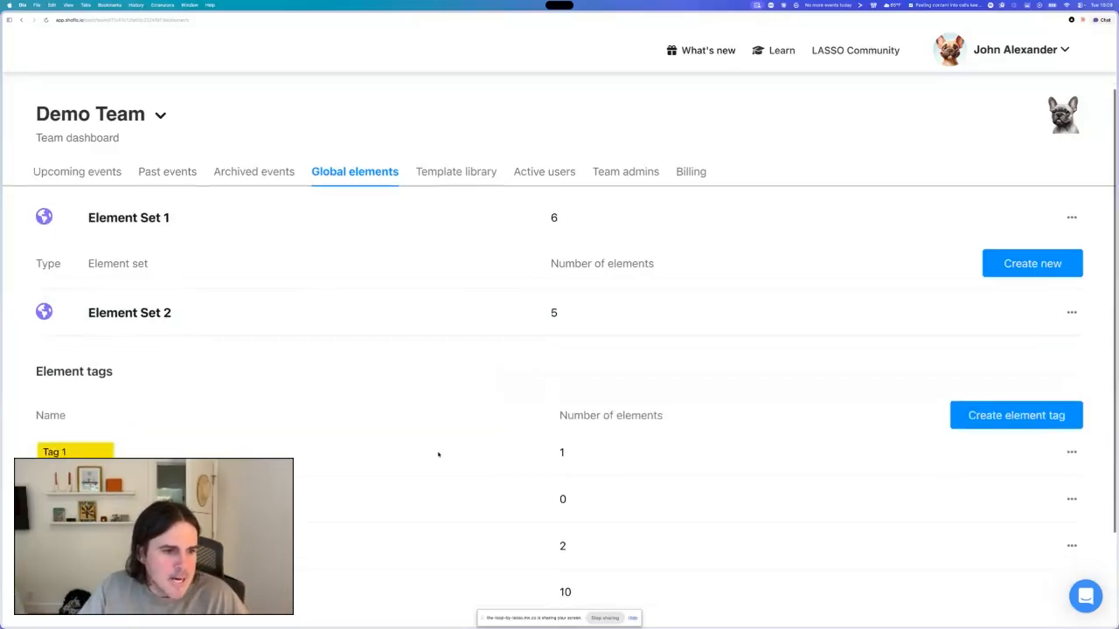
scroll(112, 441, "down", 2)
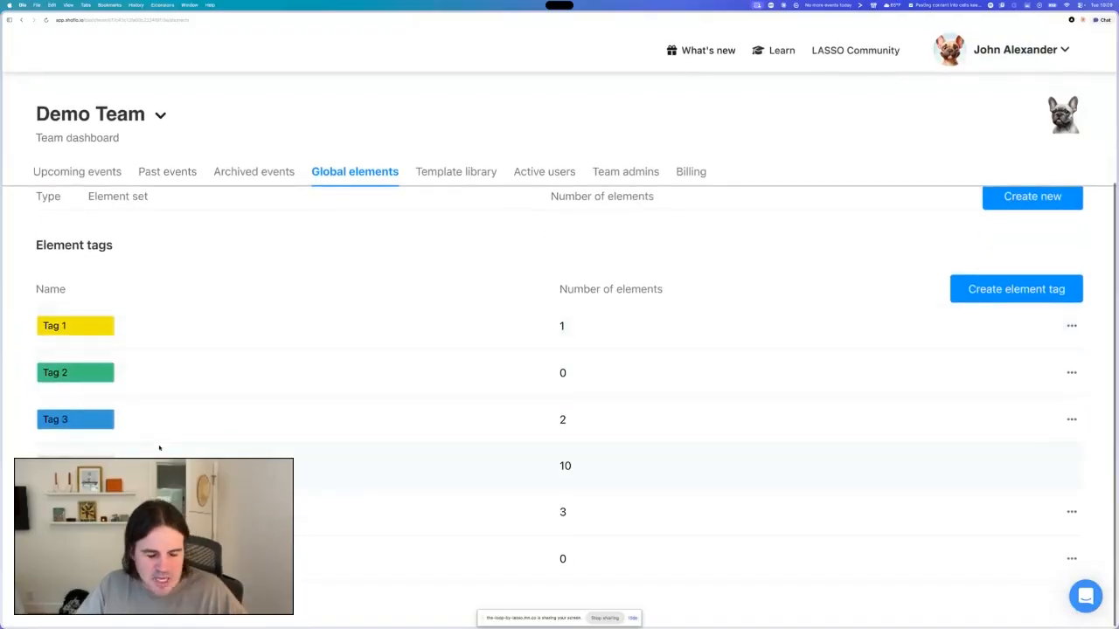
scroll(160, 450, "up", 3)
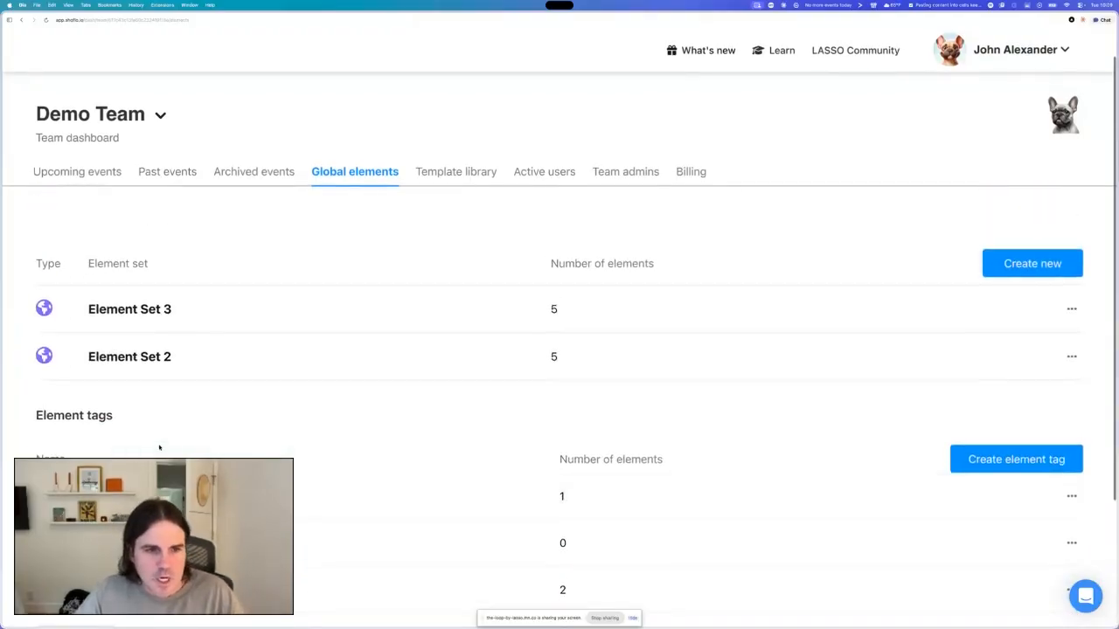
scroll(159, 447, "up", 1)
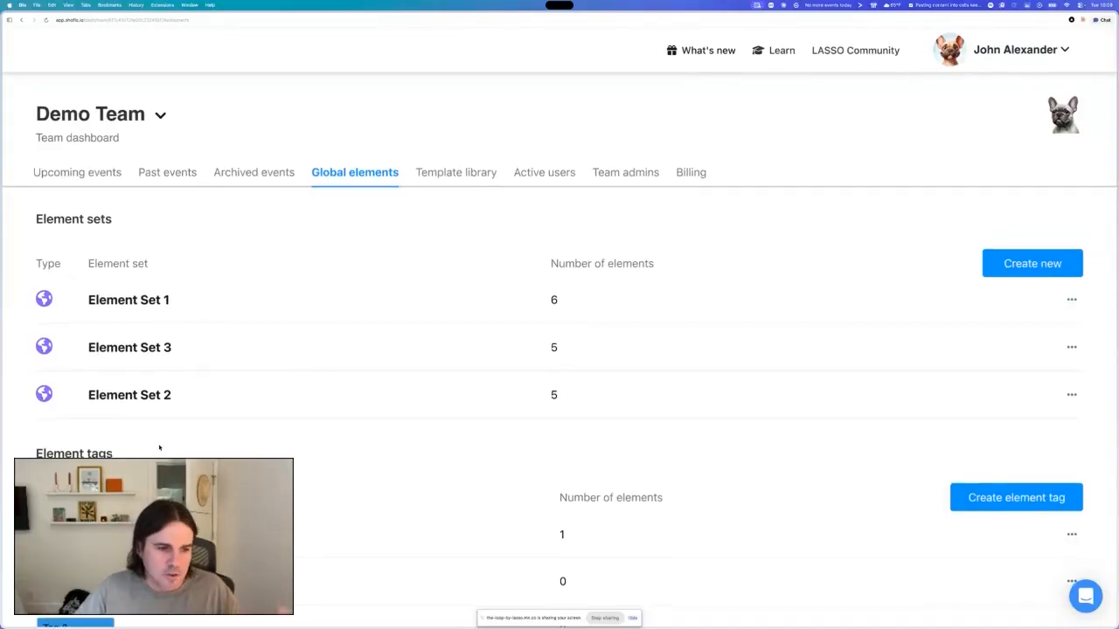
scroll(159, 447, "down", 1)
scroll(159, 447, "up", 1)
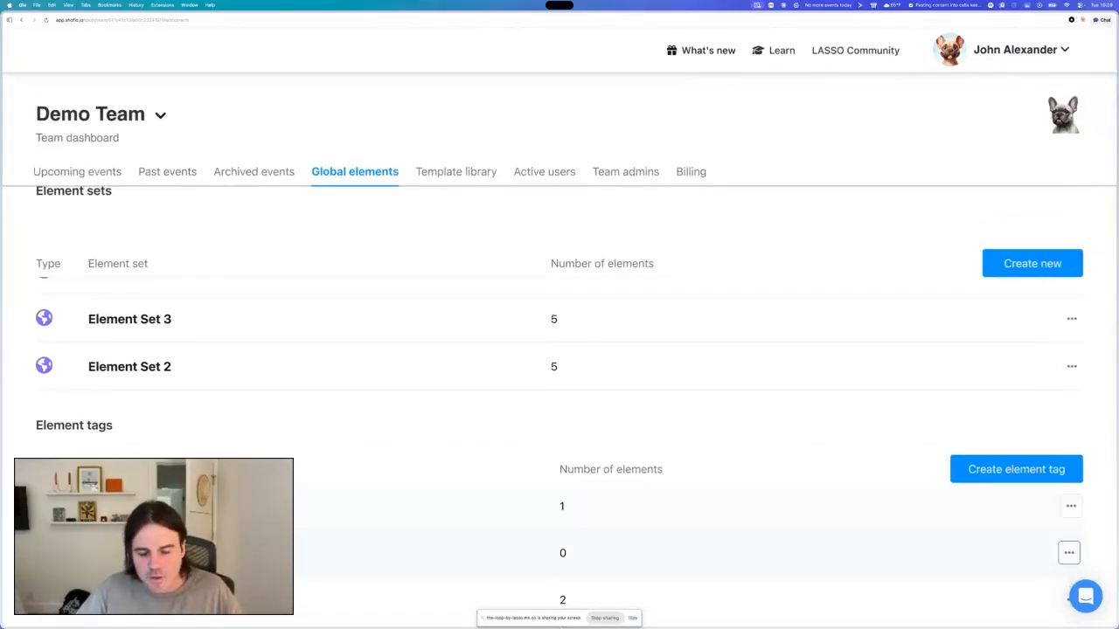
scroll(159, 449, "up", 1)
scroll(166, 568, "up", 1)
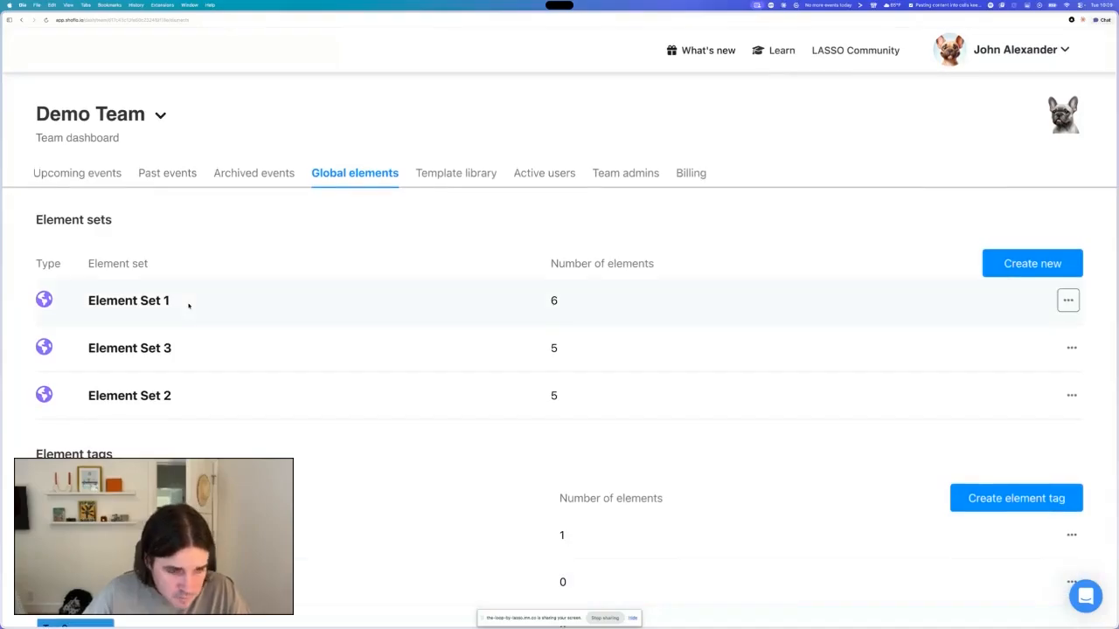
- Open the Game 1 rundown from the test event in the upcoming events list
left_click(79, 174)
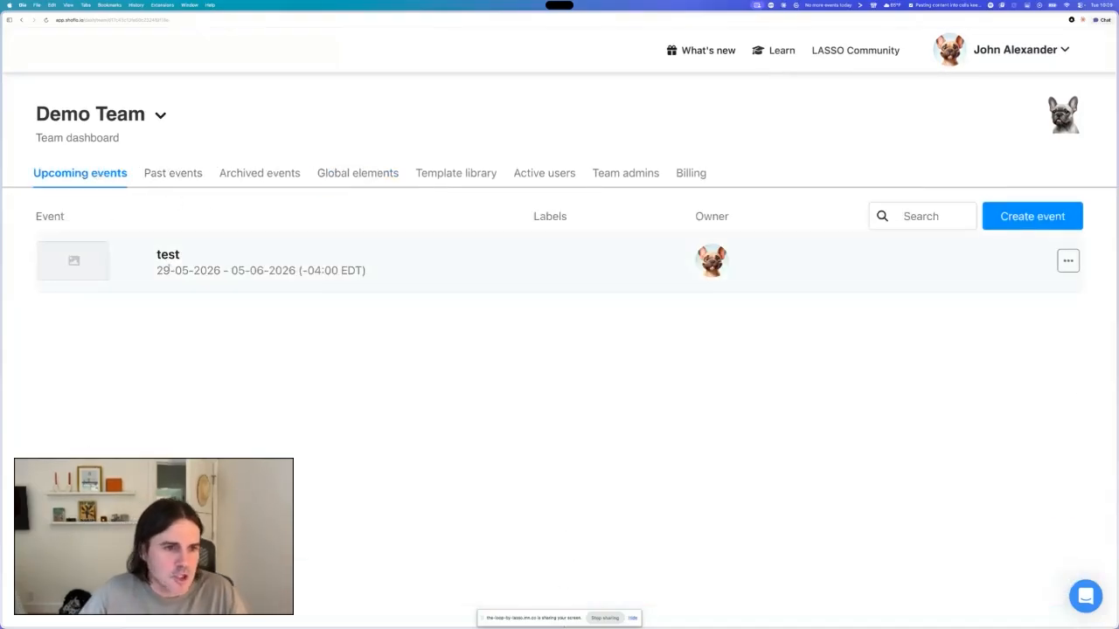
left_click(167, 258)
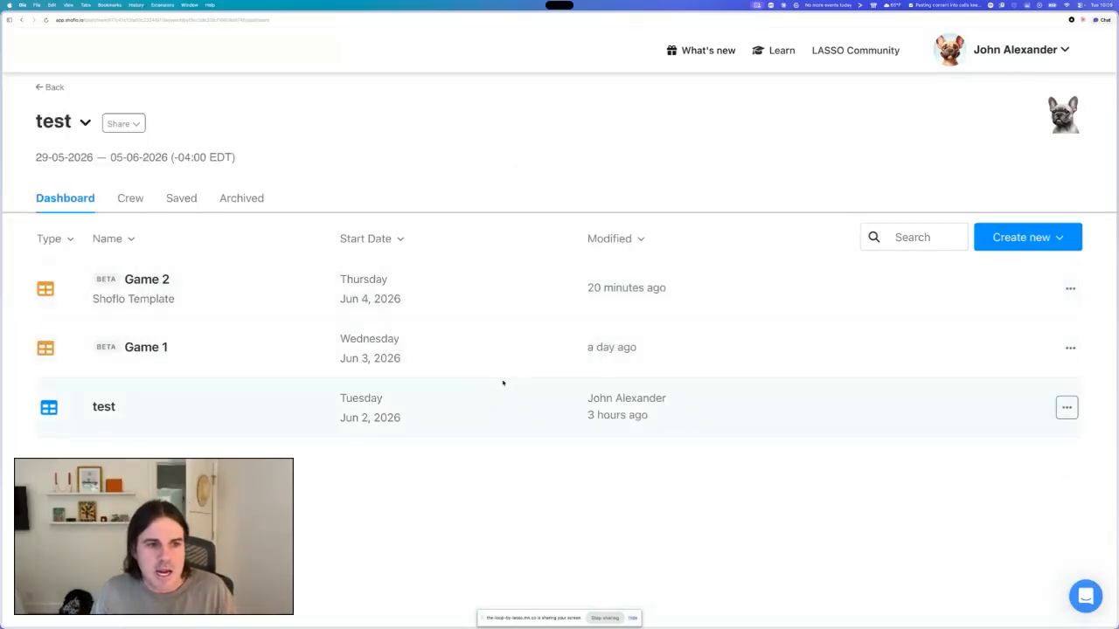
left_click(1020, 237)
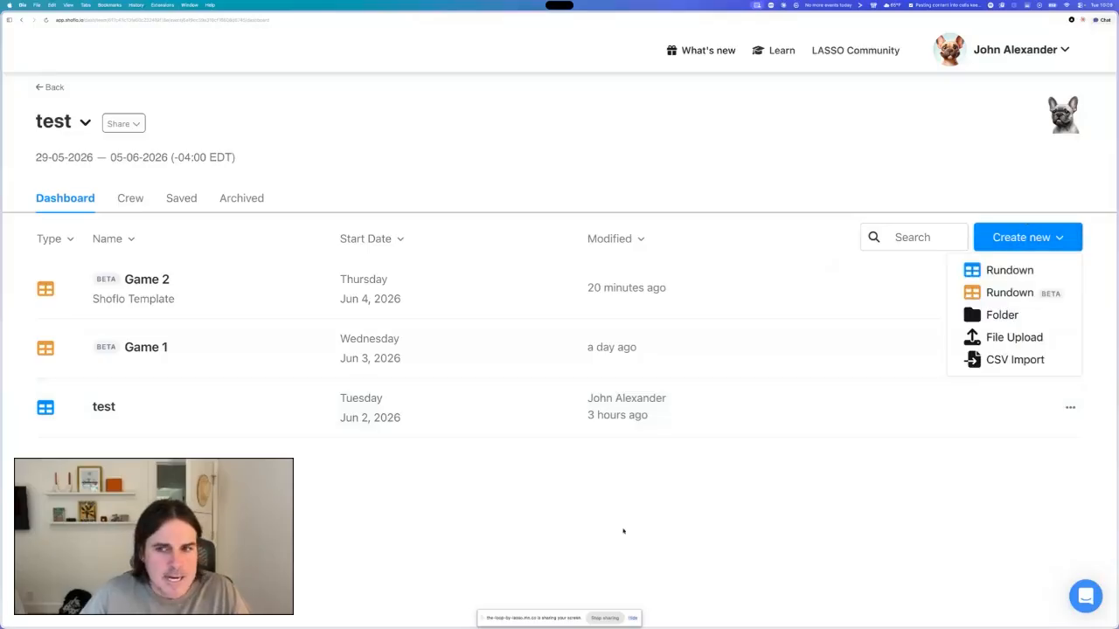
left_click(854, 317)
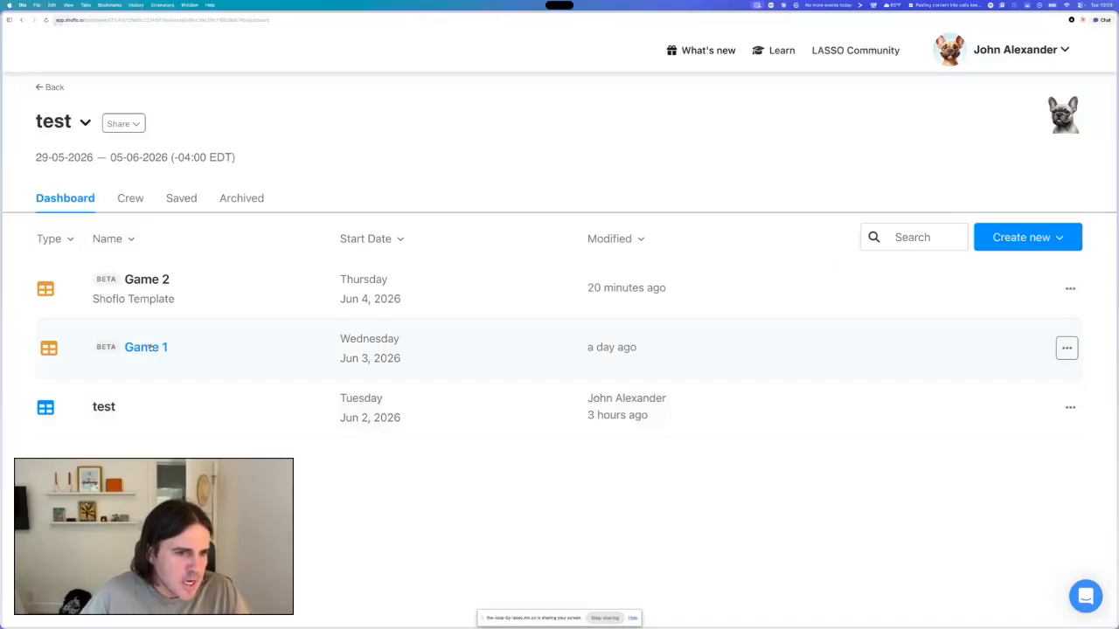
left_click(150, 348)
left_click(594, 252)
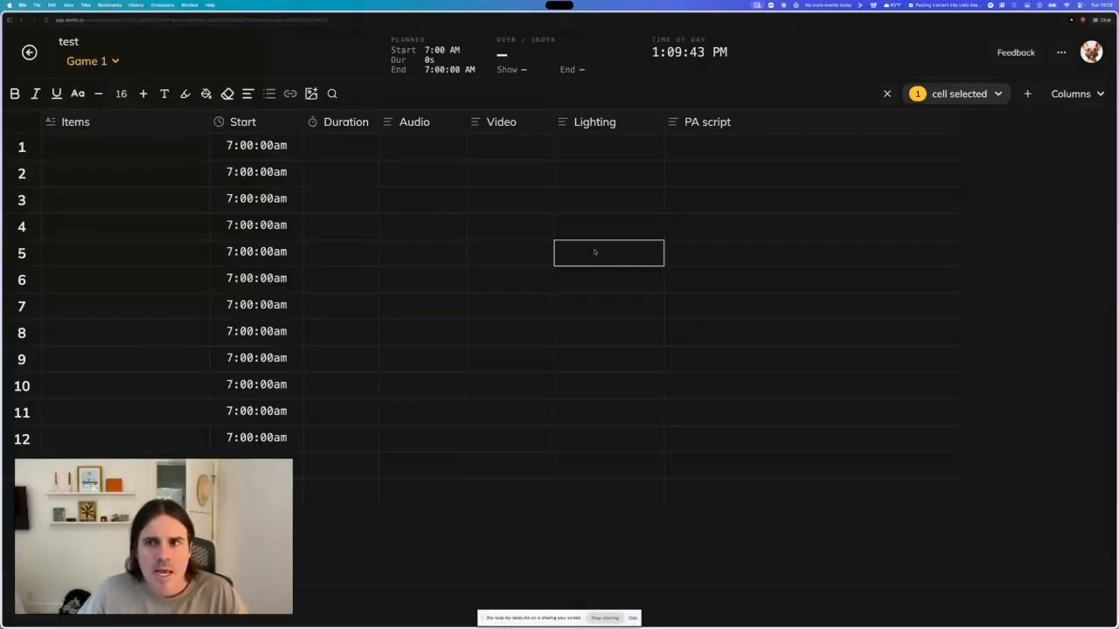
- Zoom the page in and look over the rundown grid's columns and rows
key("super+equal")
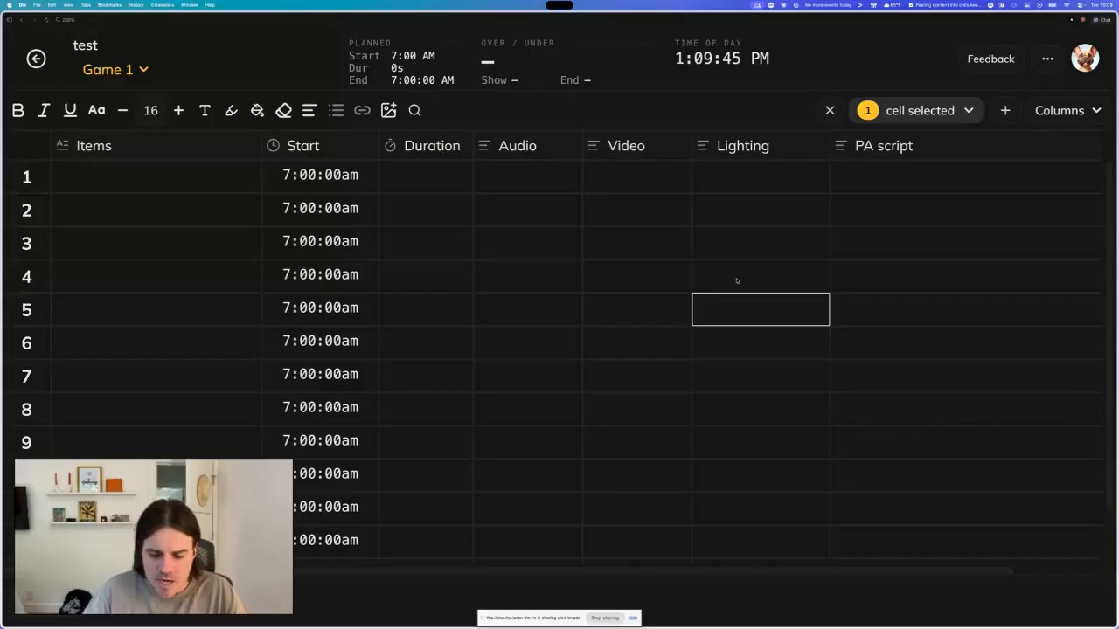
scroll(650, 300, "right", 1)
scroll(649, 300, "left", 1)
scroll(649, 300, "down", 1)
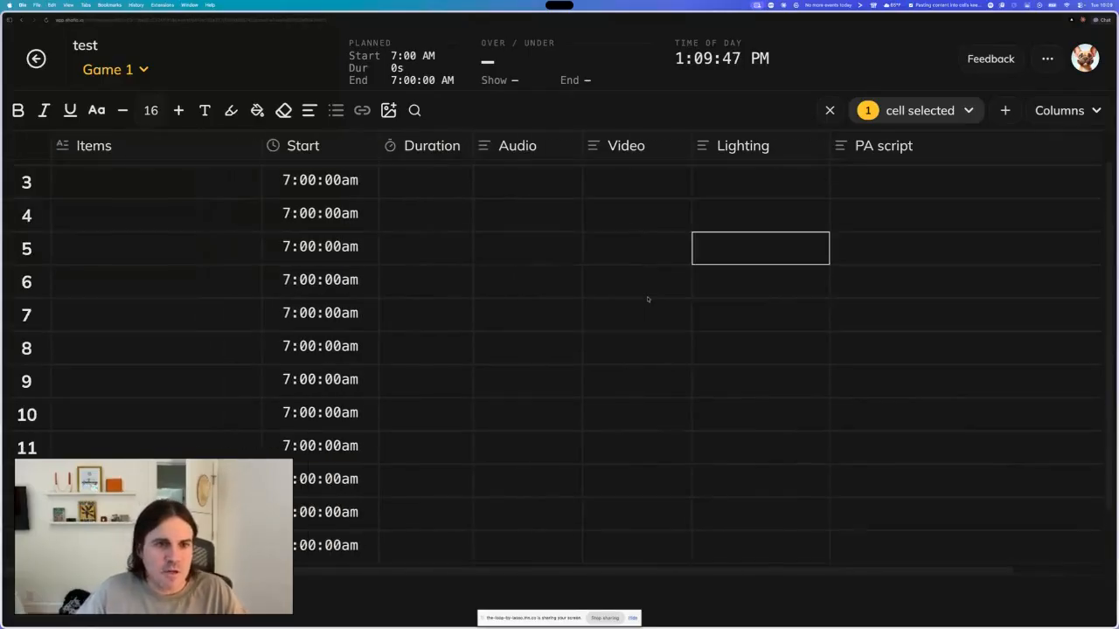
scroll(648, 300, "up", 1)
scroll(465, 302, "right", 1)
scroll(464, 302, "left", 1)
scroll(463, 301, "down", 1)
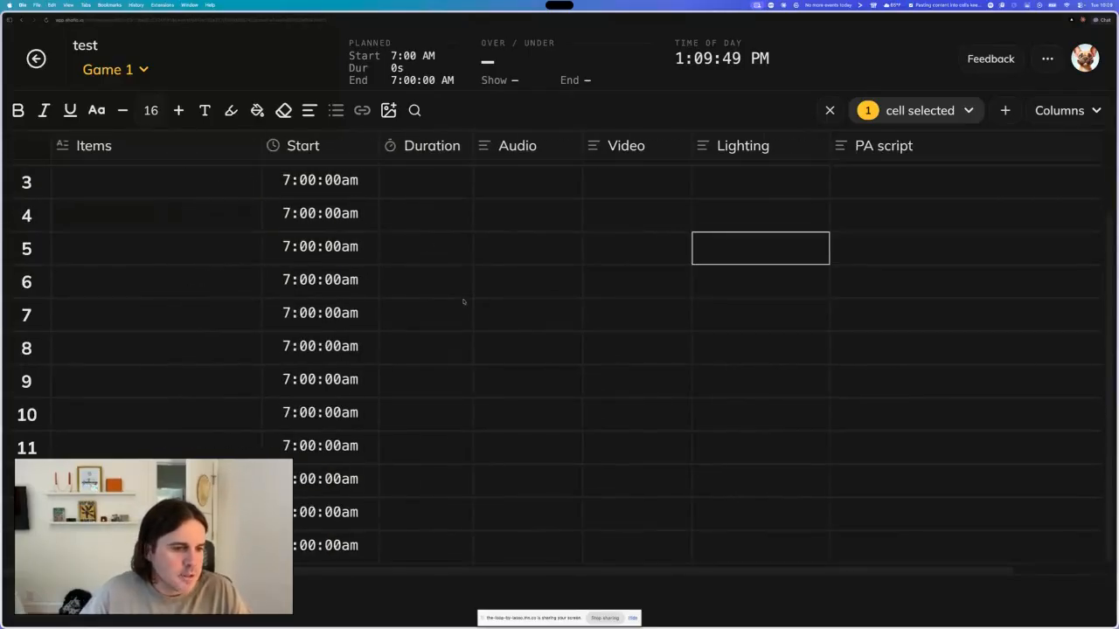
scroll(464, 302, "up", 1)
scroll(463, 303, "right", 1)
scroll(463, 303, "left", 1)
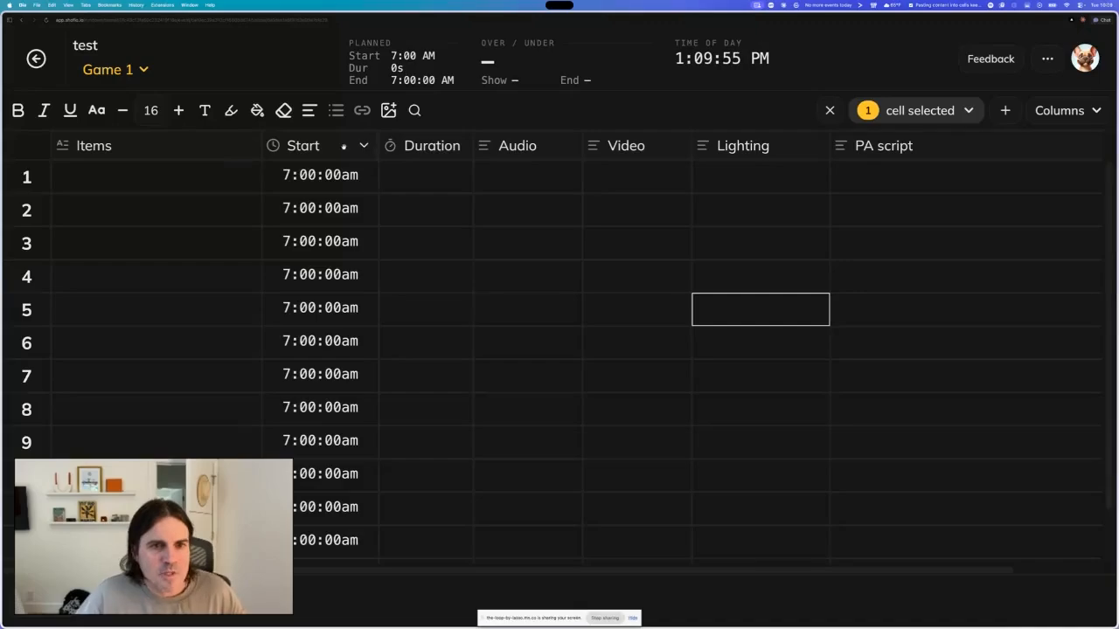
scroll(360, 145, "right", 1)
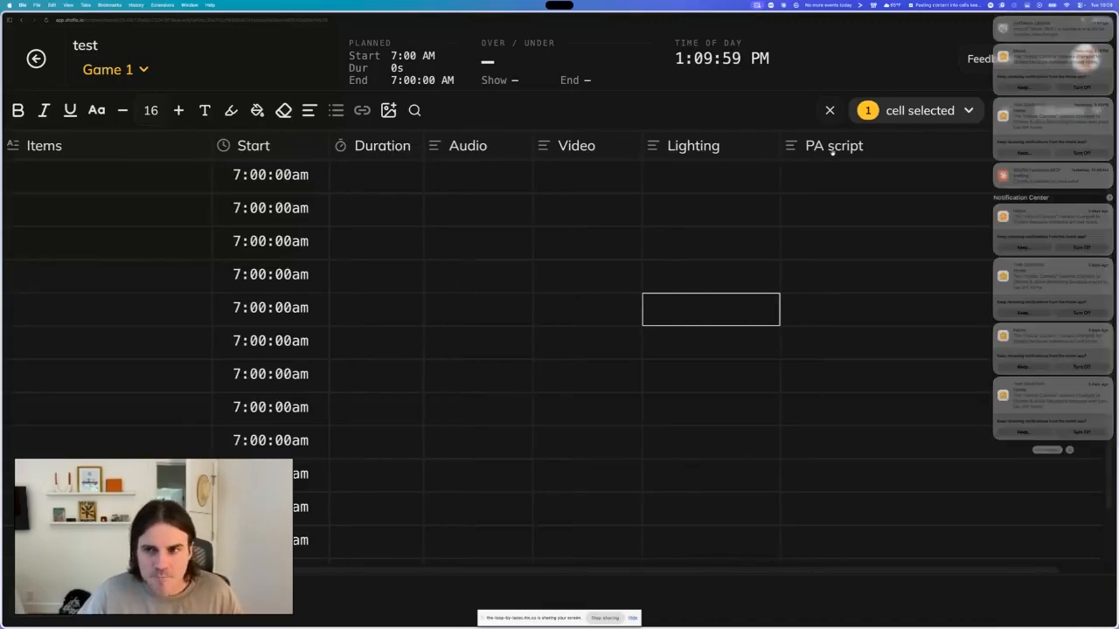
scroll(813, 215, "left", 2)
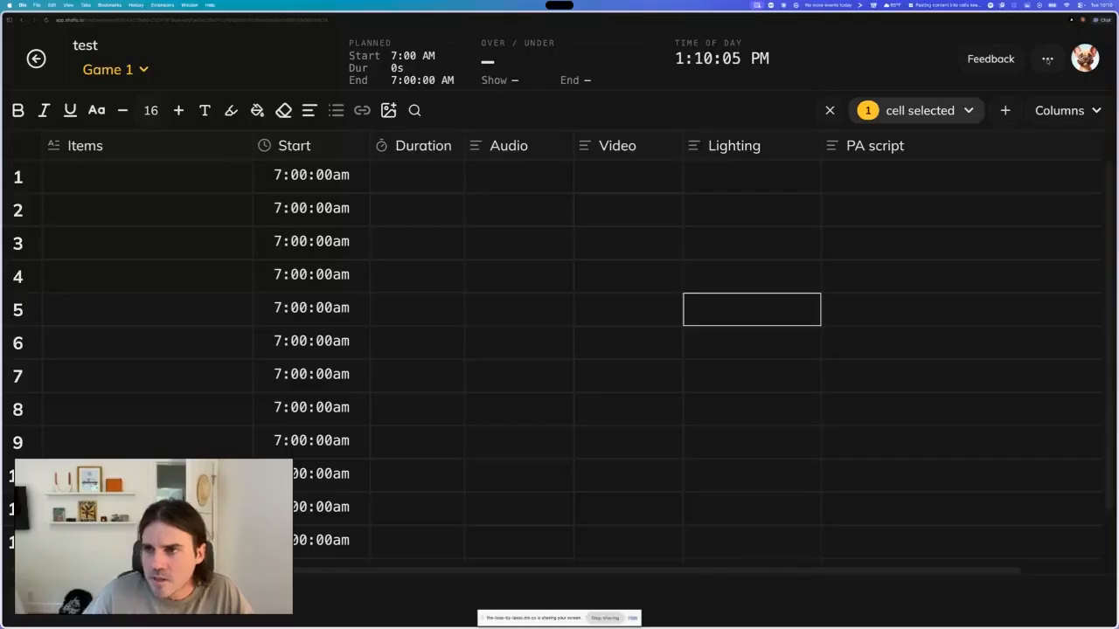
- Open the rundown's Global Elements settings and migrate Element Set 1 to Global Elements V2
left_click(1048, 59)
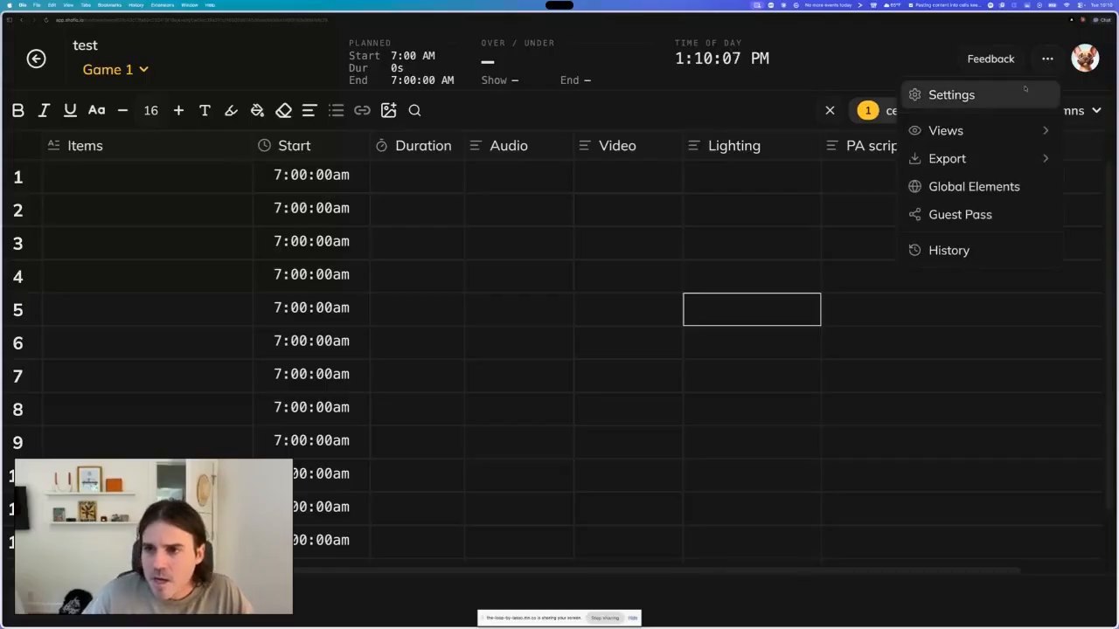
left_click(955, 189)
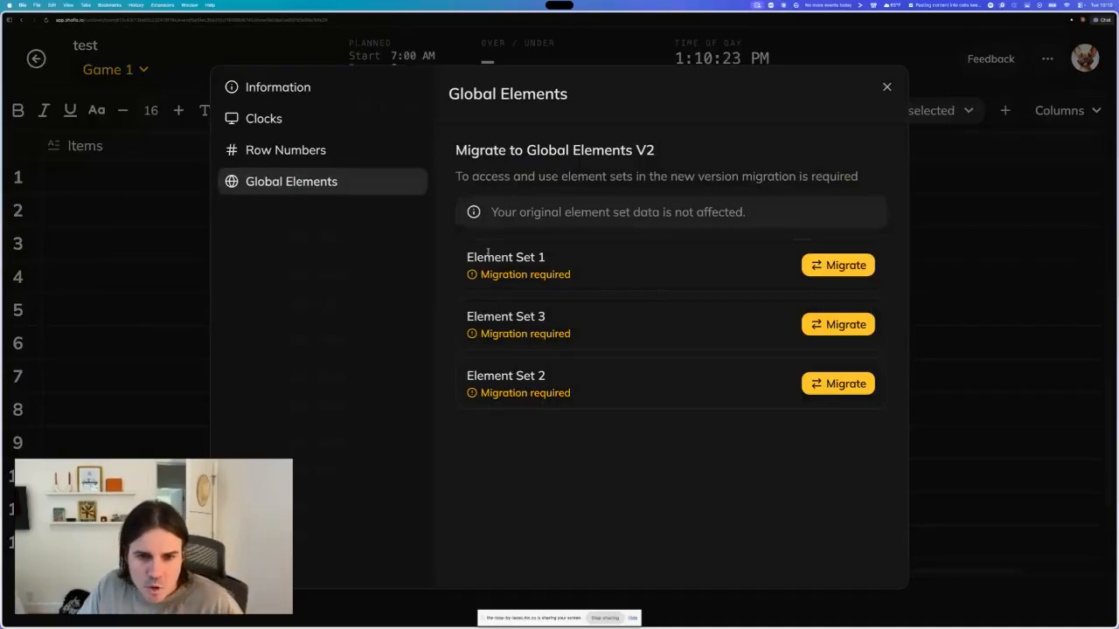
left_click_drag(467, 258, 546, 258)
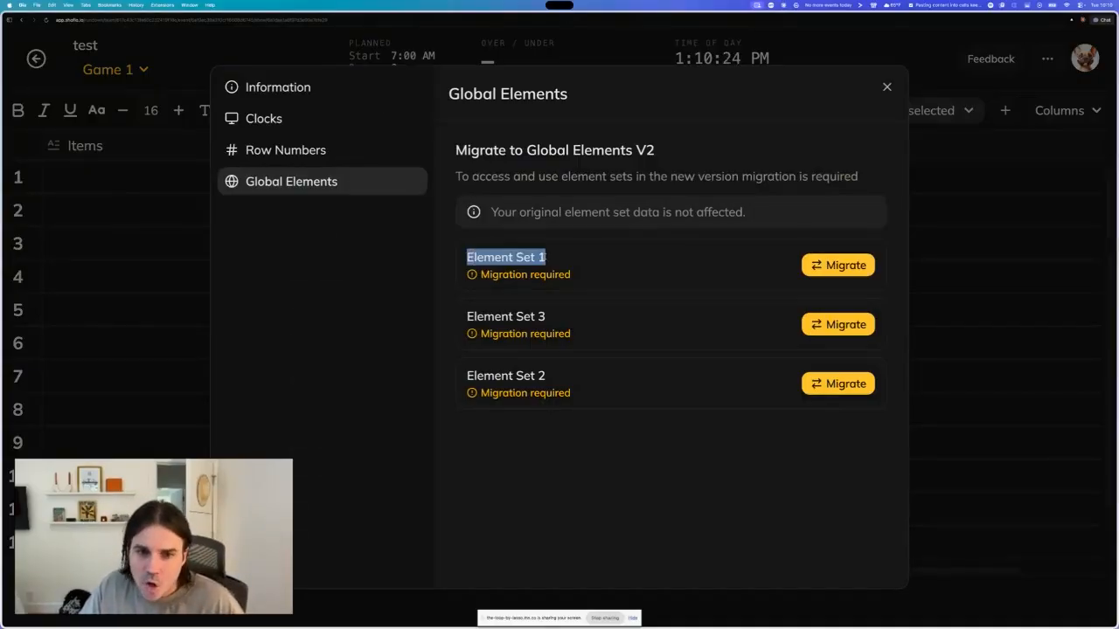
left_click(582, 301)
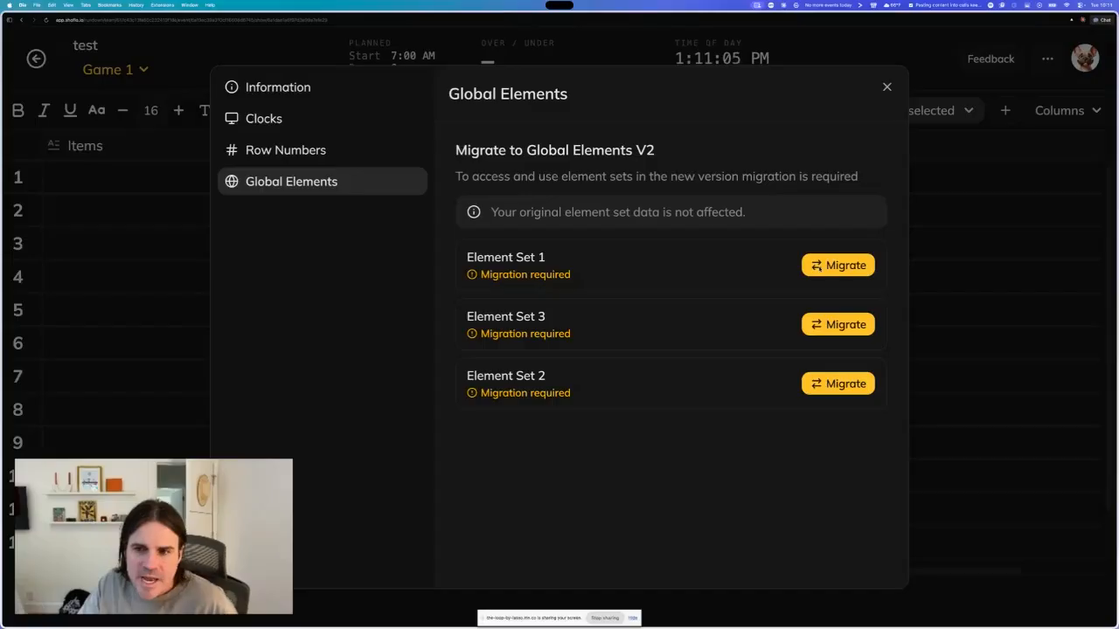
left_click(829, 266)
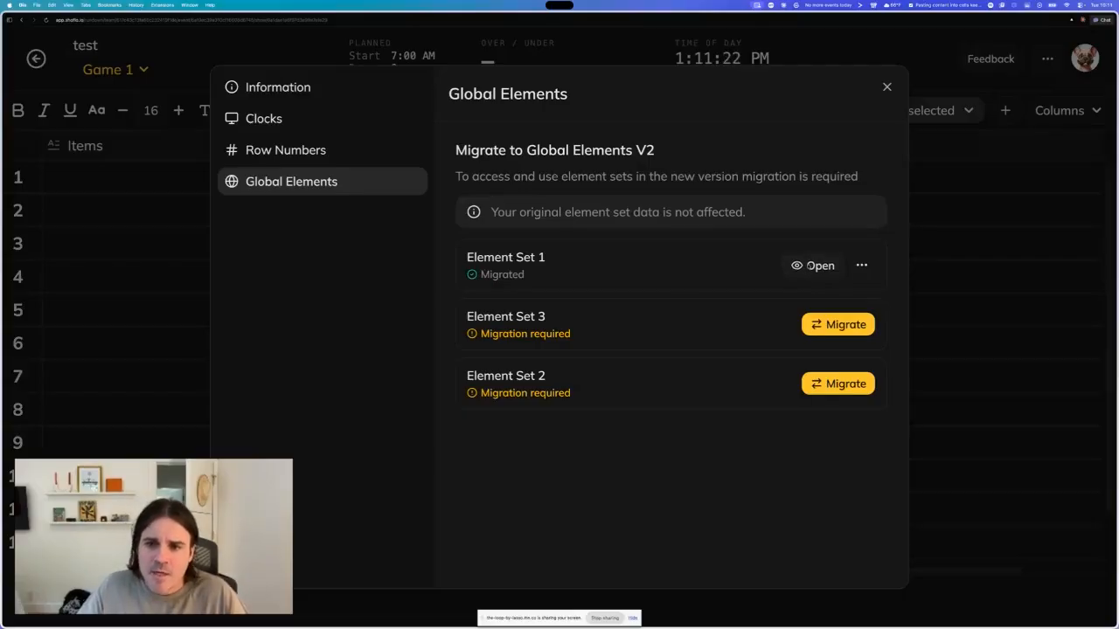
- Open the migrated Element Set 1 in the elements side panel and scroll through its elements
left_click(813, 265)
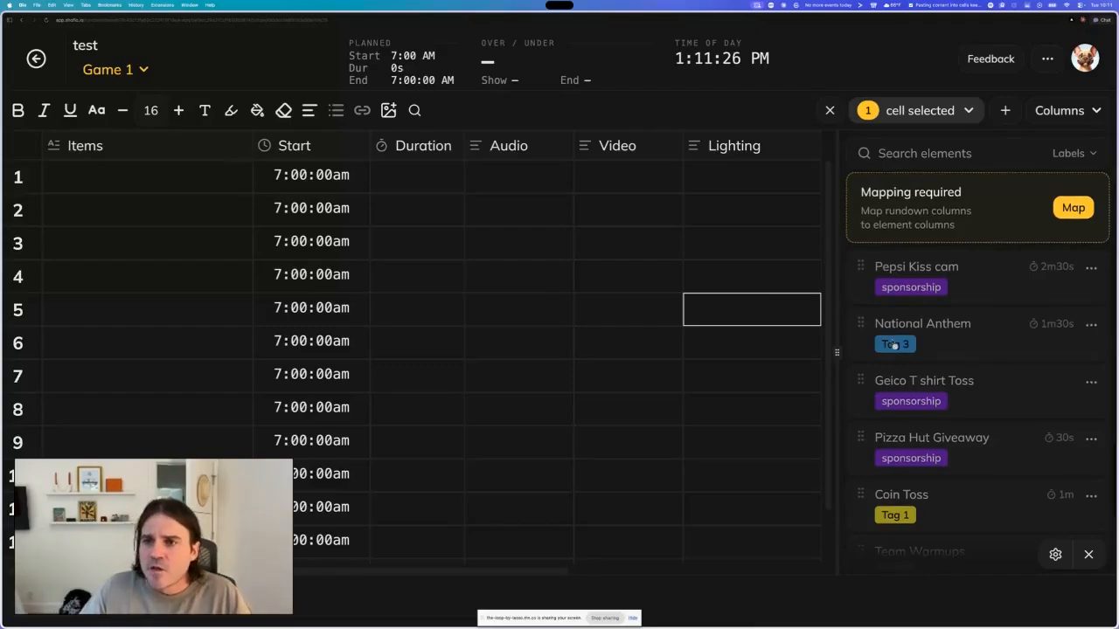
scroll(894, 346, "down", 2)
scroll(896, 346, "up", 2)
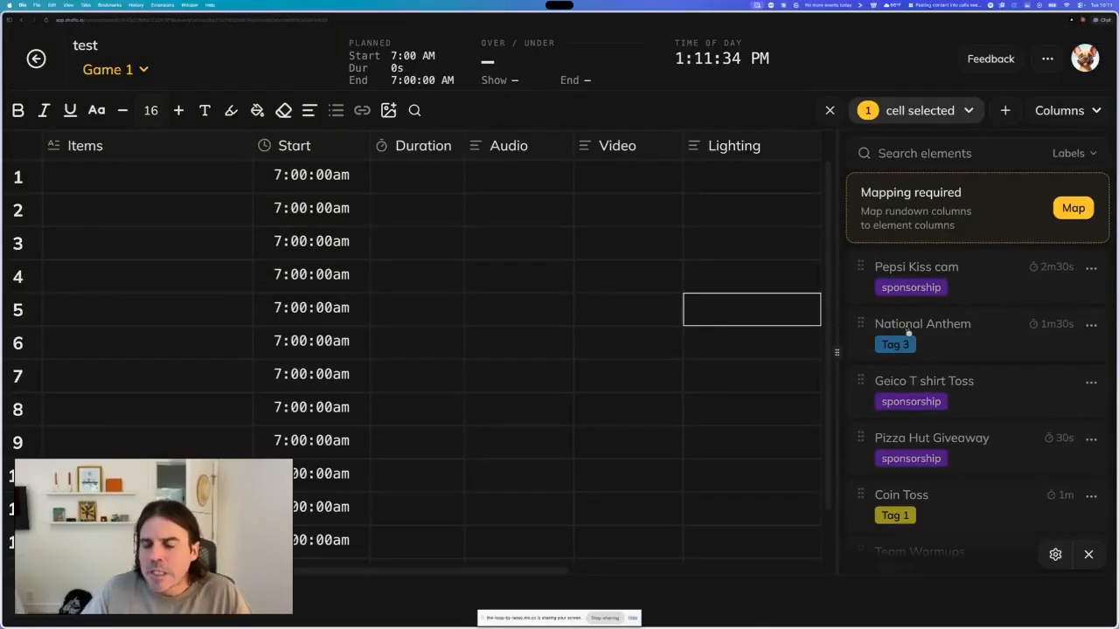
scroll(675, 360, "down", 2)
scroll(675, 360, "up", 2)
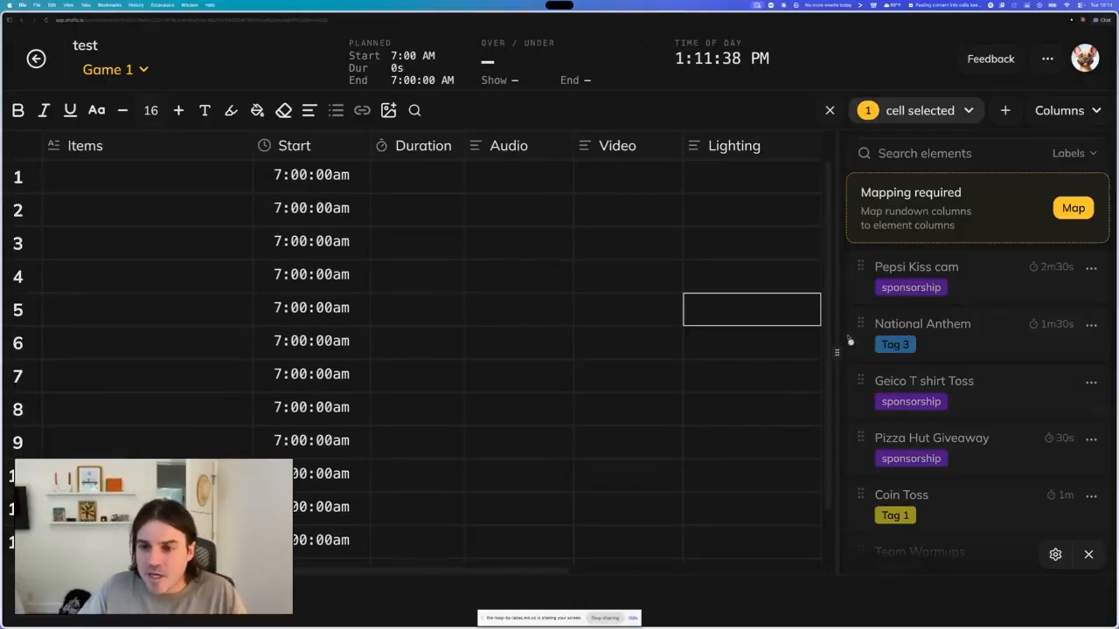
mouse_move(838, 354)
left_mouse_down()
mouse_move(767, 365)
mouse_move(839, 351)
mouse_move(725, 354)
mouse_move(833, 352)
left_mouse_up()
- Examine the rundown grid next to the element list, and close the elements panel
scroll(607, 340, "right", 3)
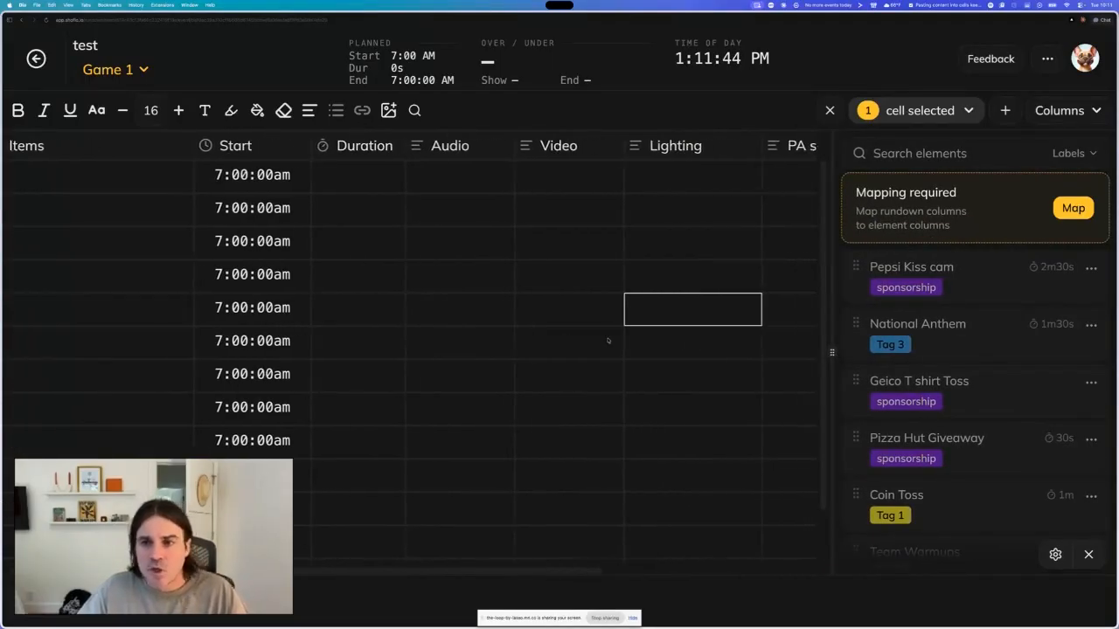
scroll(609, 341, "left", 2)
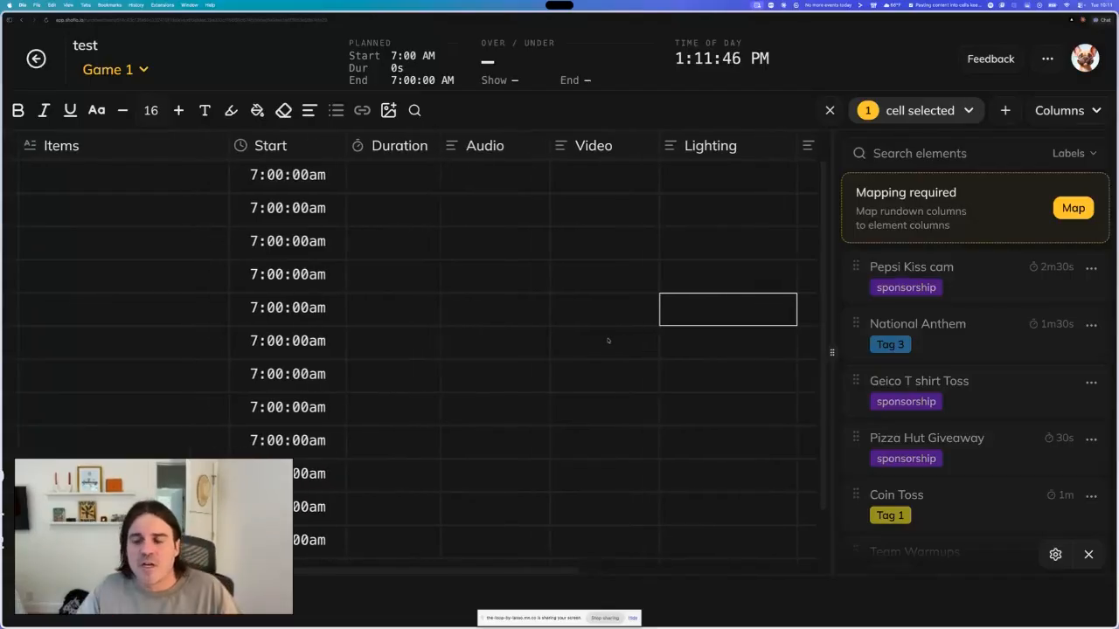
scroll(608, 341, "left", 1)
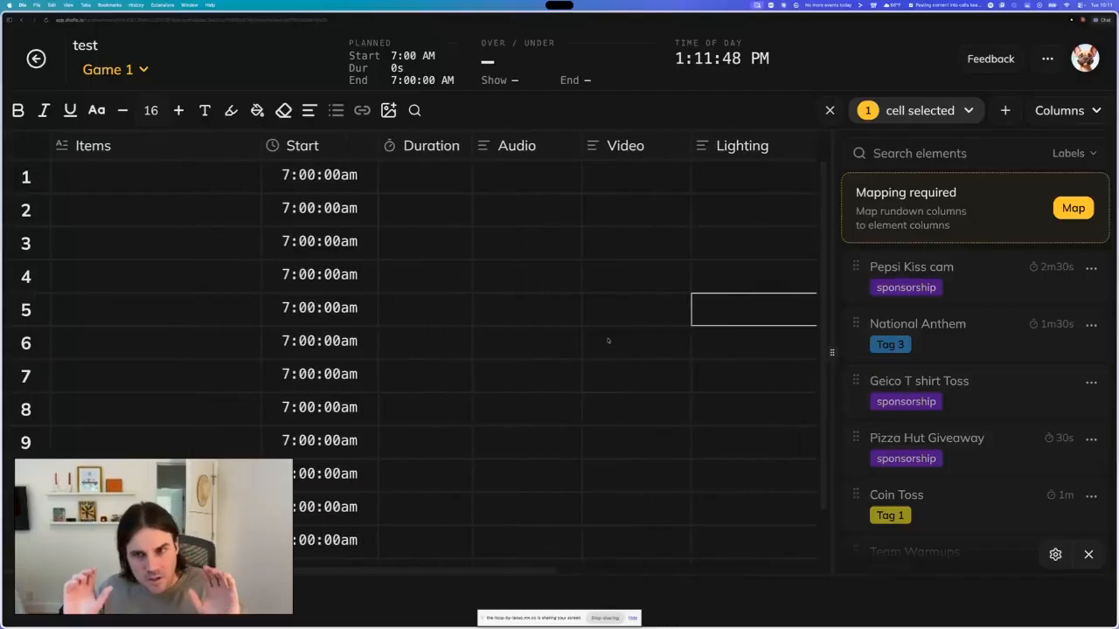
scroll(608, 341, "right", 10)
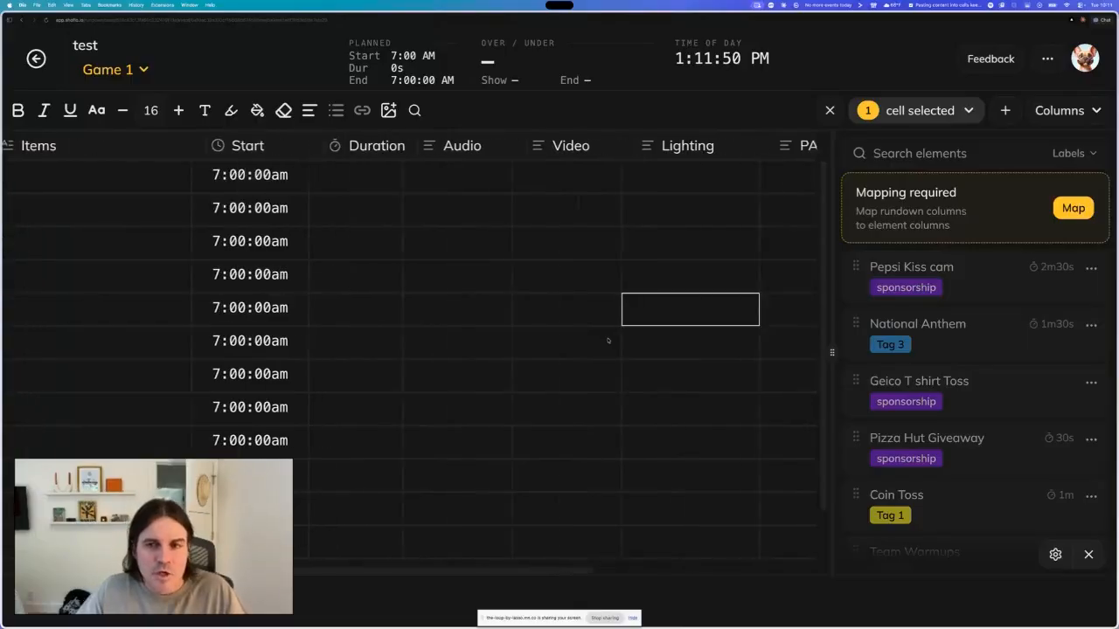
scroll(539, 341, "left", 10)
scroll(539, 342, "right", 10)
scroll(539, 342, "left", 10)
scroll(538, 342, "down", 2)
scroll(539, 341, "up", 2)
left_click(425, 210)
left_click(529, 216)
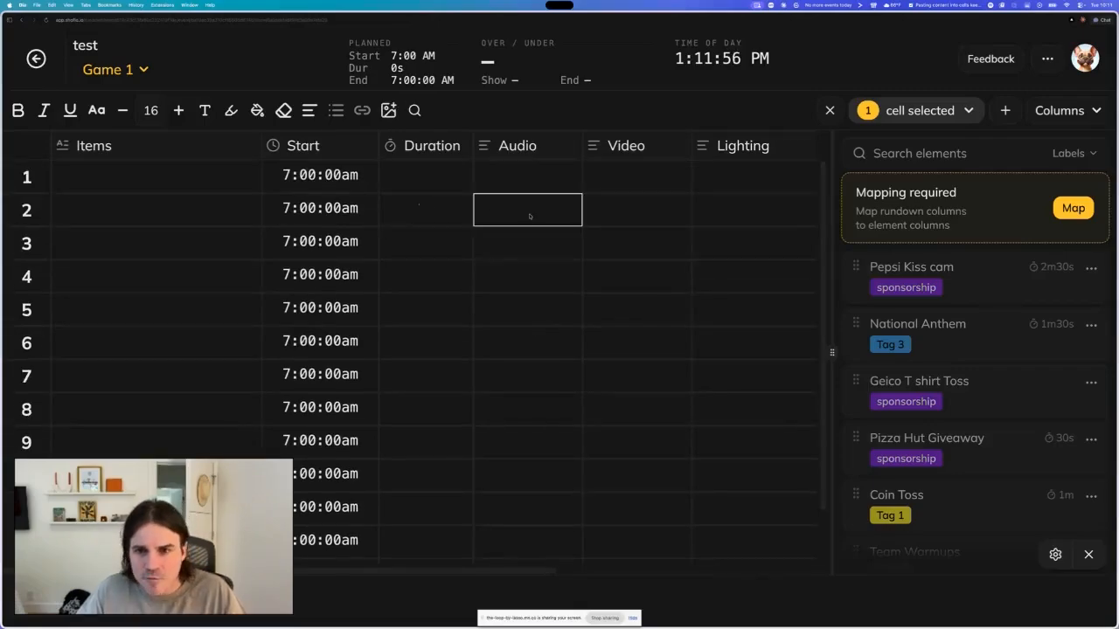
scroll(923, 336, "down", 2)
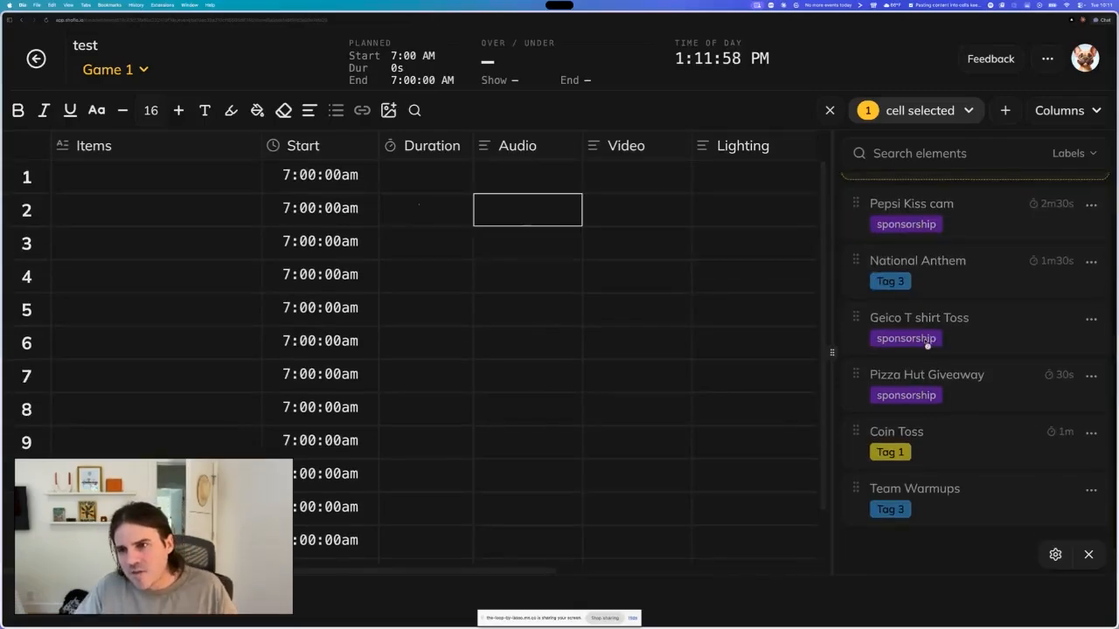
scroll(928, 345, "up", 2)
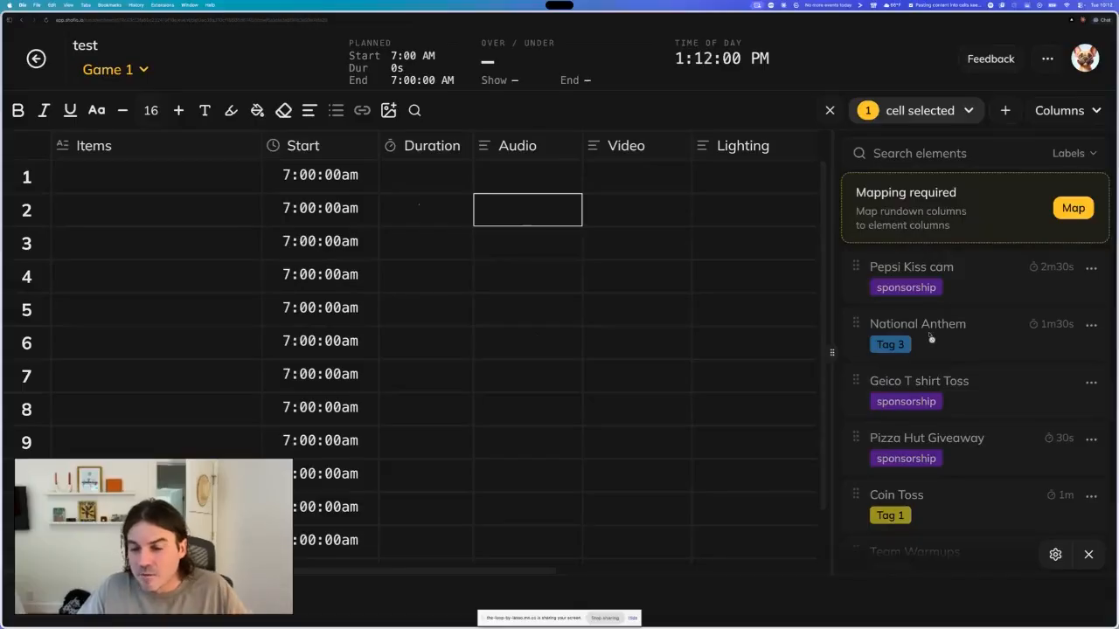
scroll(655, 329, "right", 3)
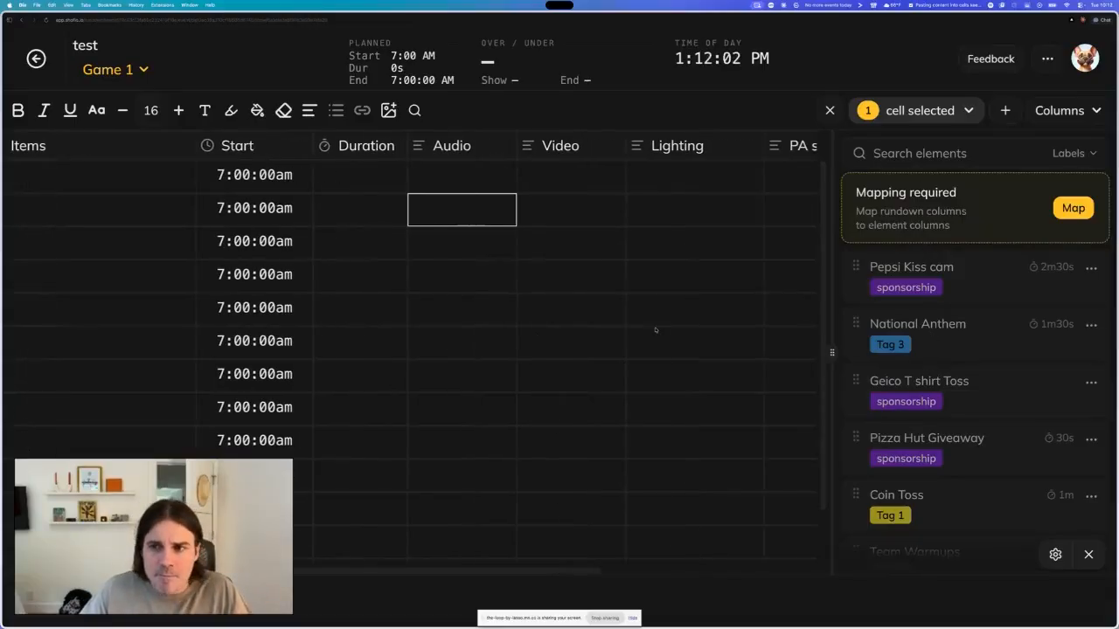
scroll(656, 329, "left", 3)
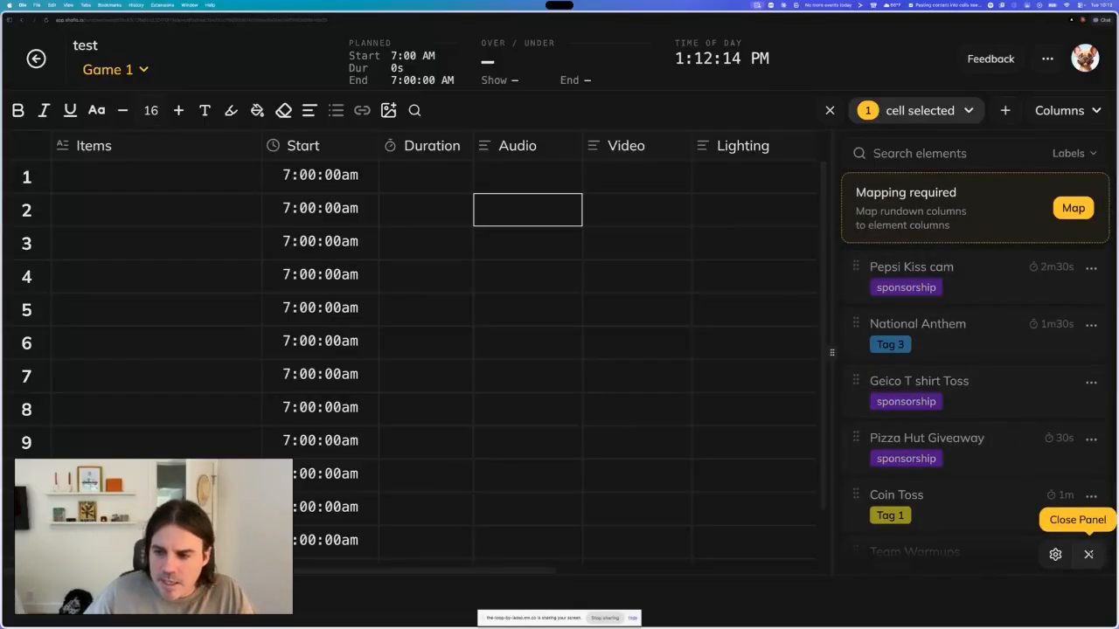
left_click(1088, 555)
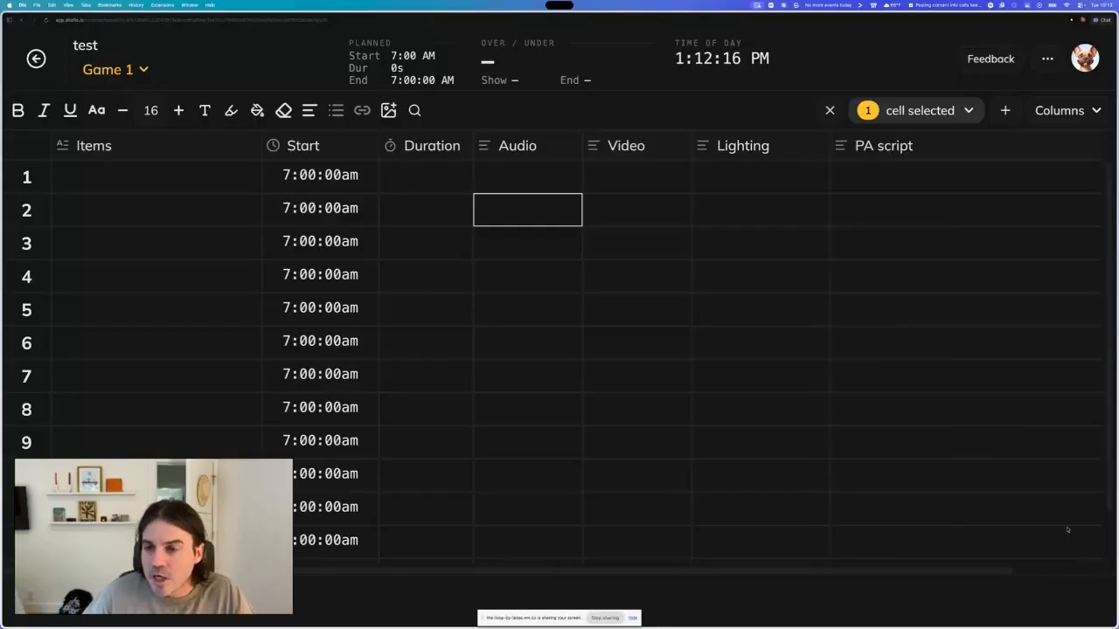
- Open the Global Elements panel beside the Game 1 rundown and widen it
left_click(1047, 68)
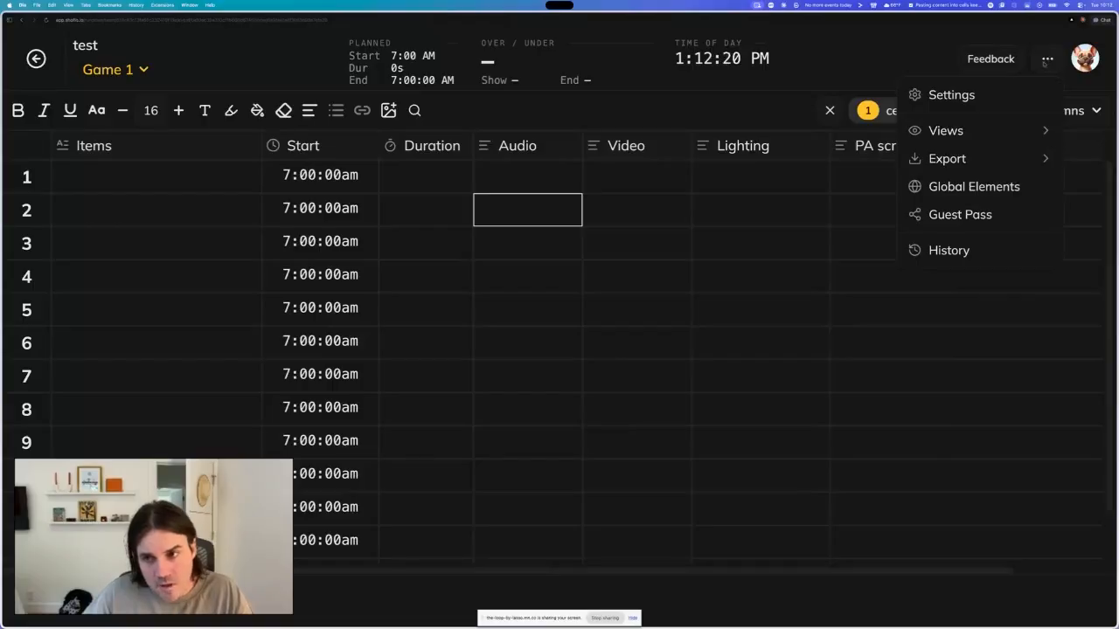
left_click(980, 195)
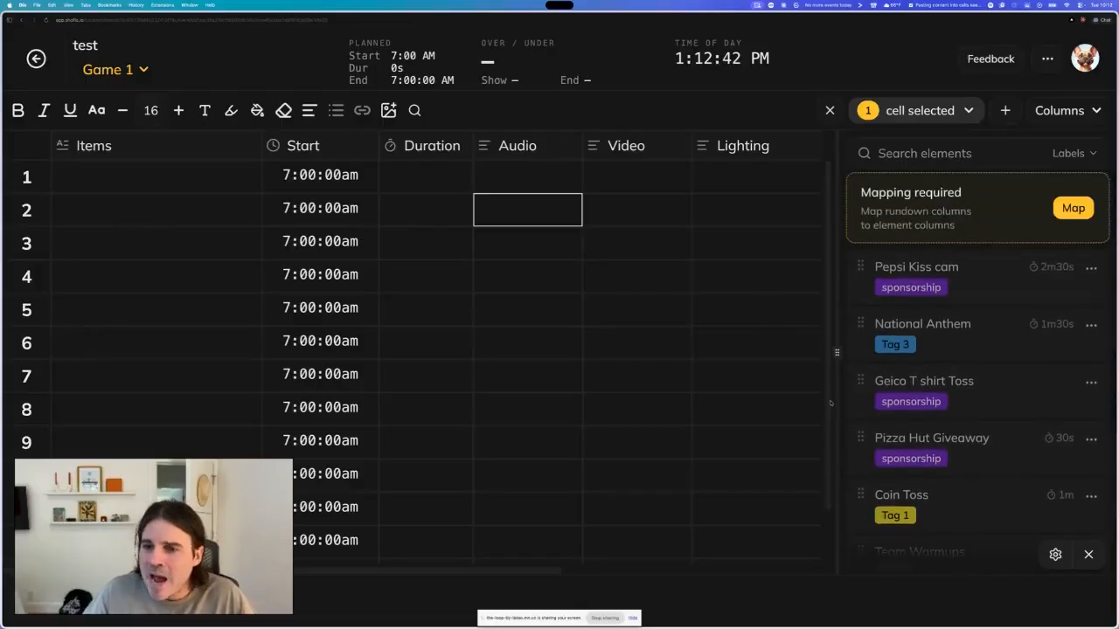
left_click_drag(836, 352, 788, 354)
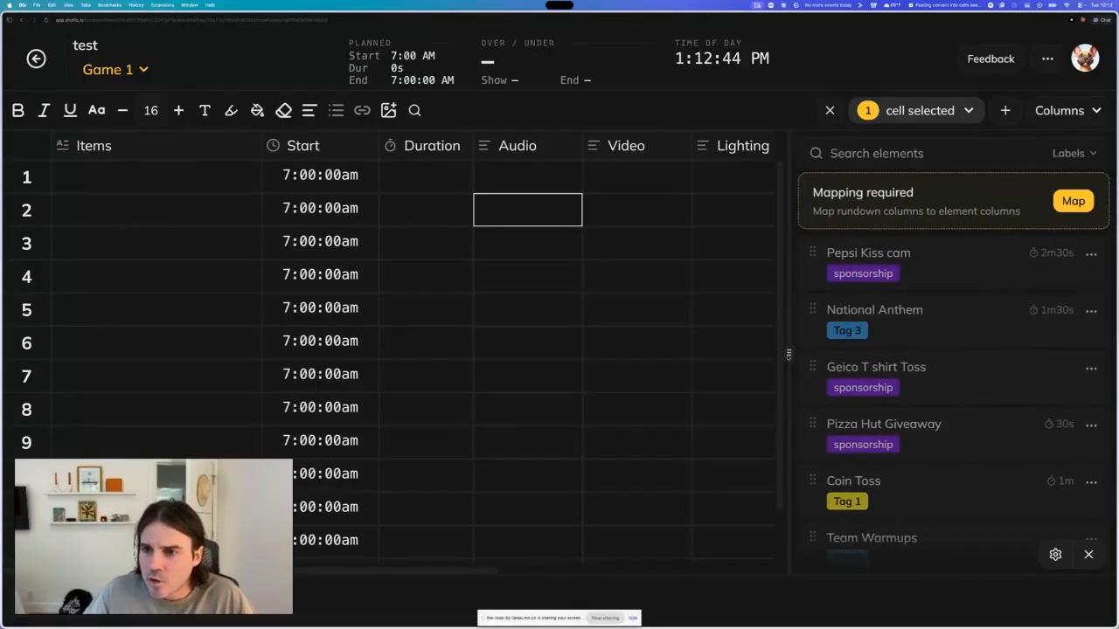
scroll(891, 373, "down", 1)
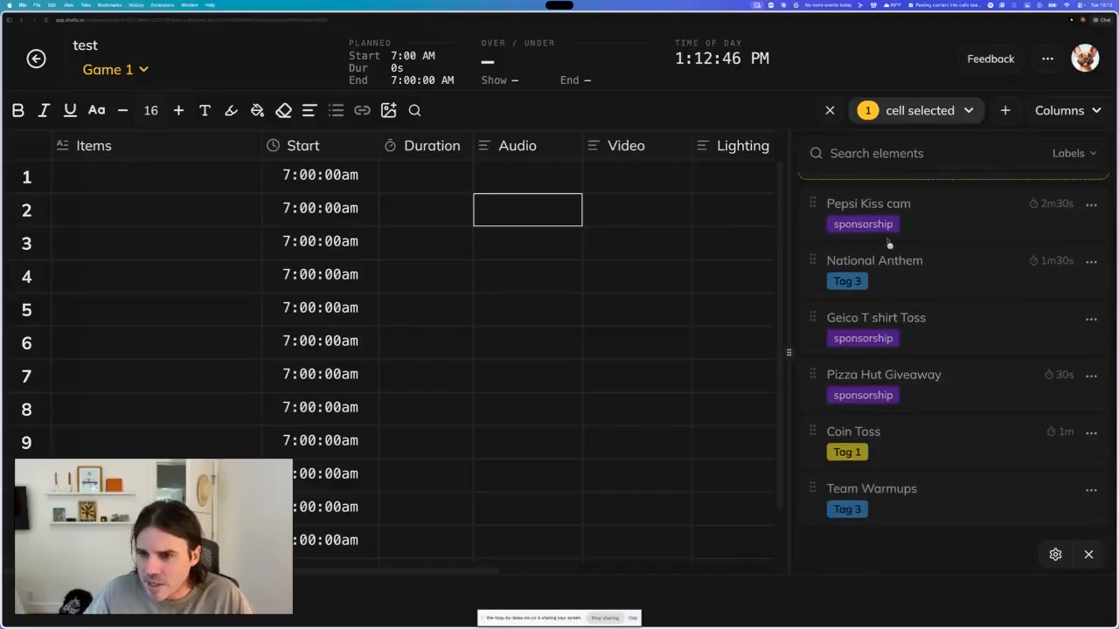
scroll(900, 354, "up", 1)
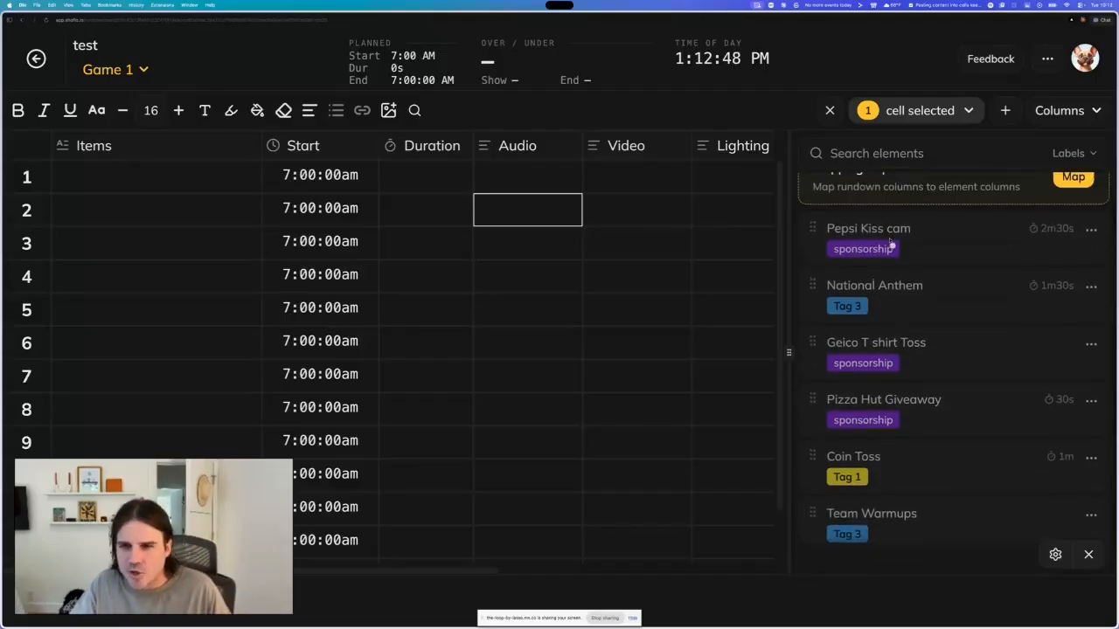
scroll(895, 289, "up", 1)
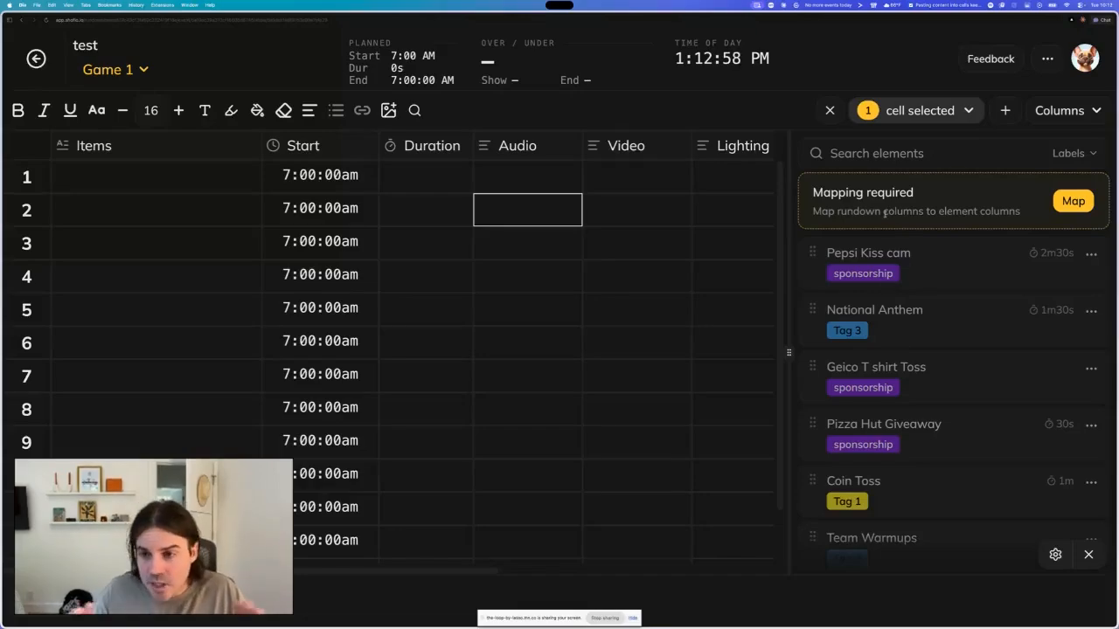
- Map the rundown's Audio, Video, Lighting and PA script columns to Audio, Video, Lighting and Script, and save the mapping
left_click(1074, 201)
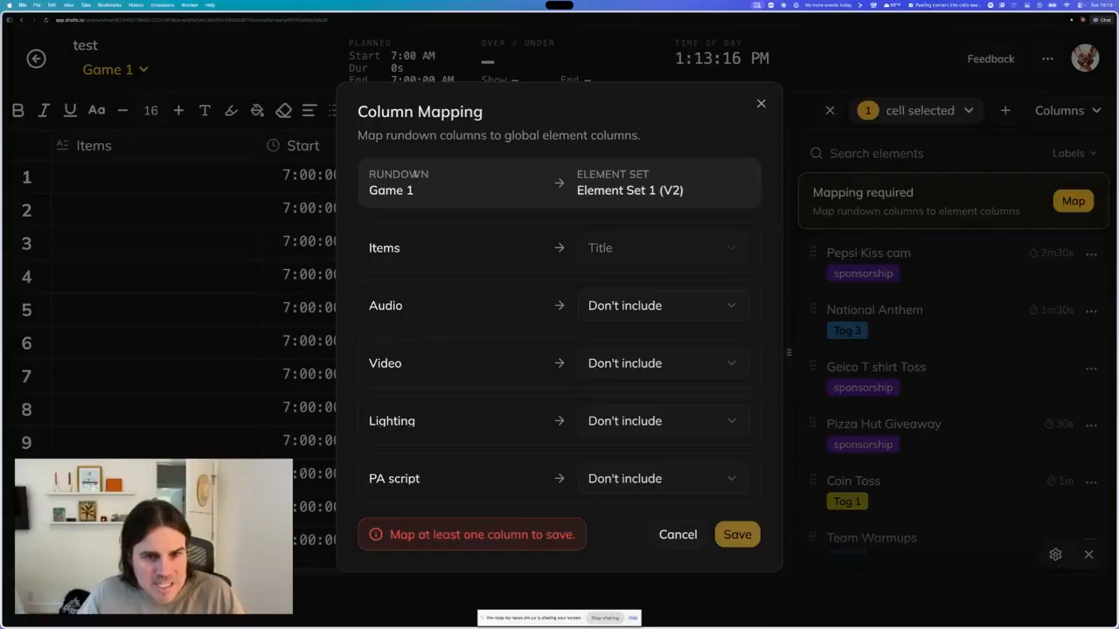
left_click_drag(369, 190, 414, 190)
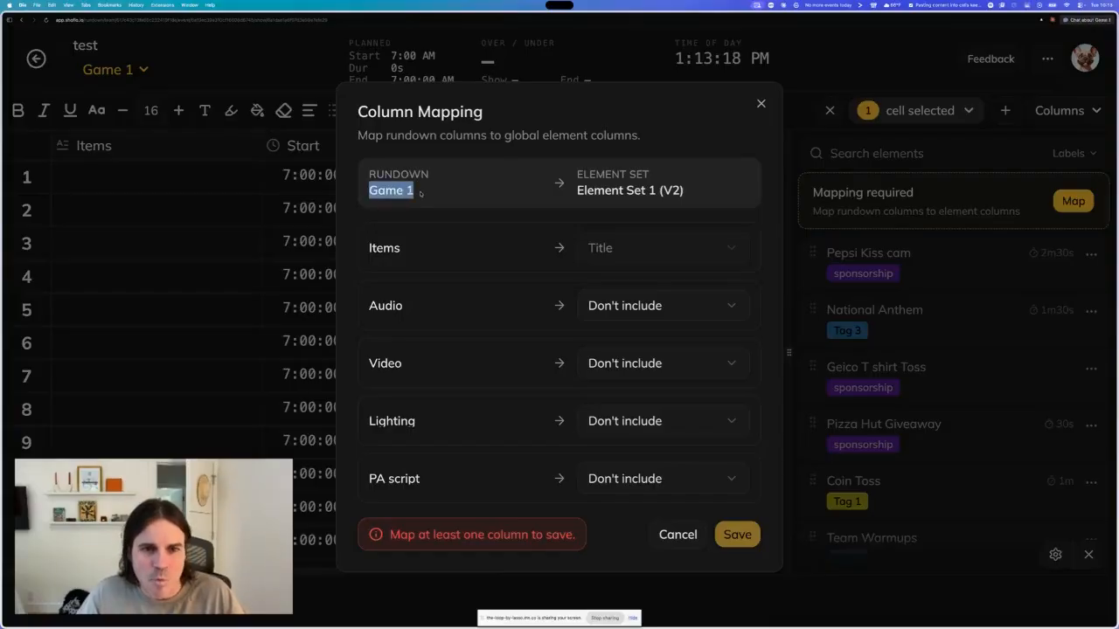
left_click(419, 191)
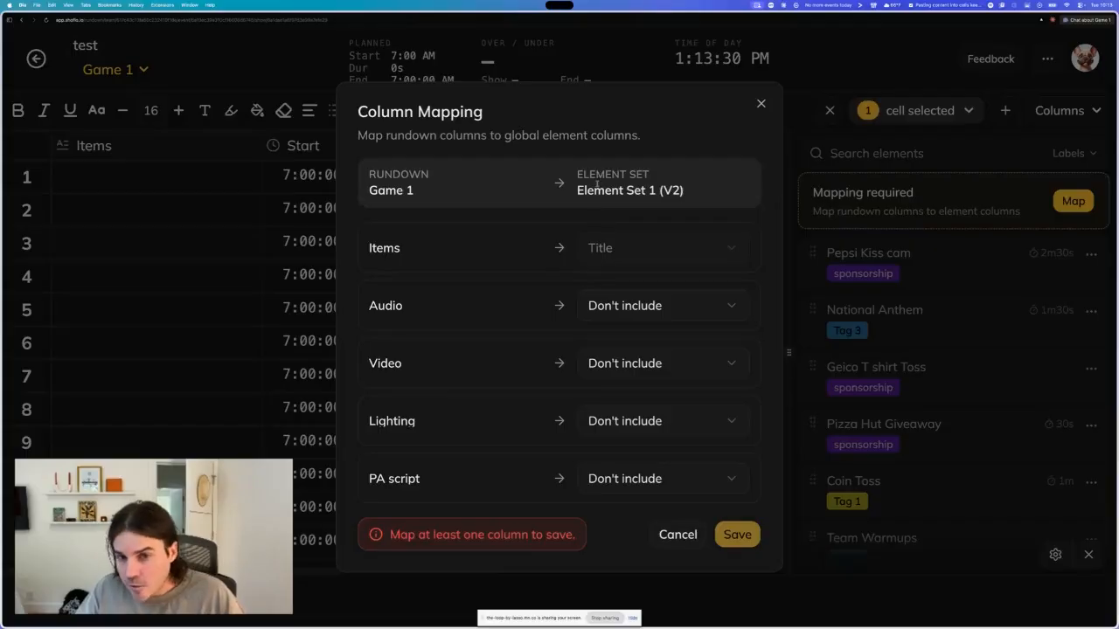
left_click_drag(577, 189, 683, 200)
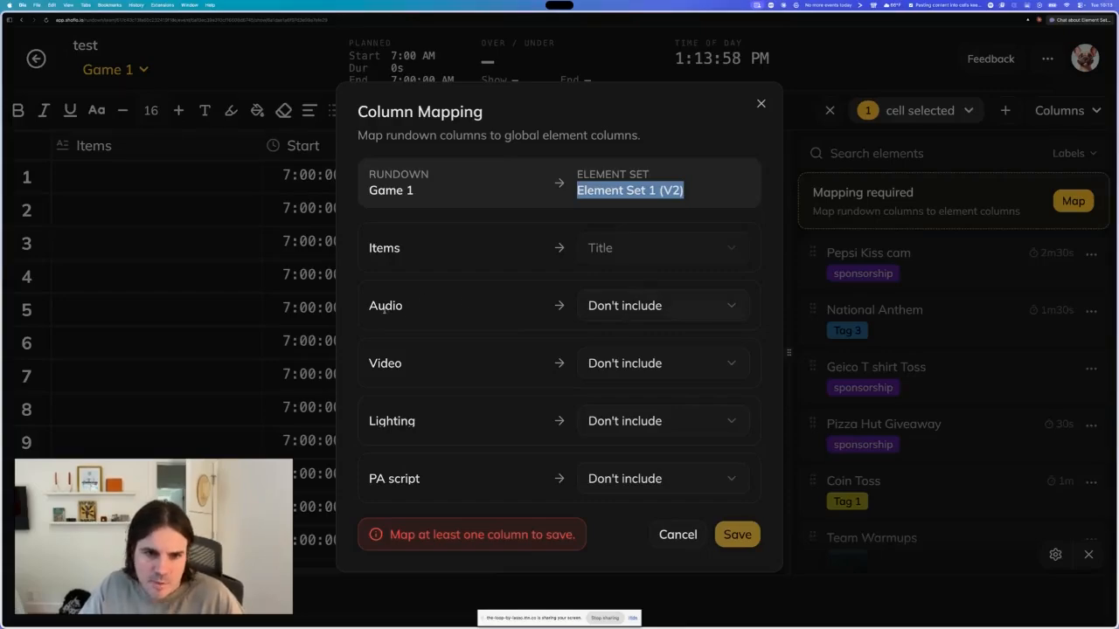
left_click(662, 306)
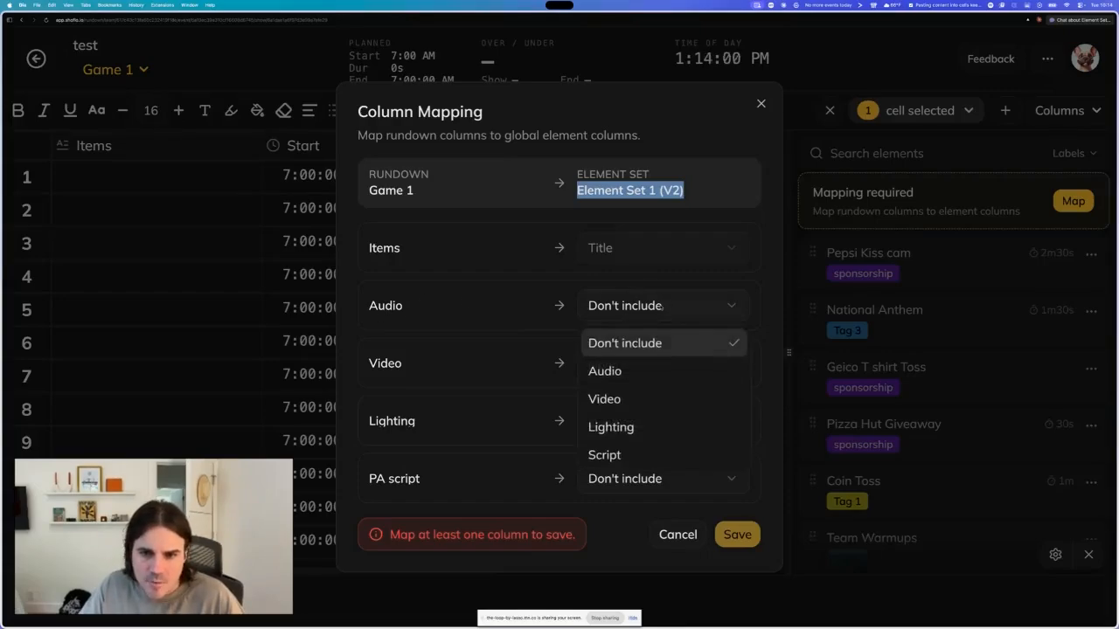
left_click(618, 374)
left_click(617, 364)
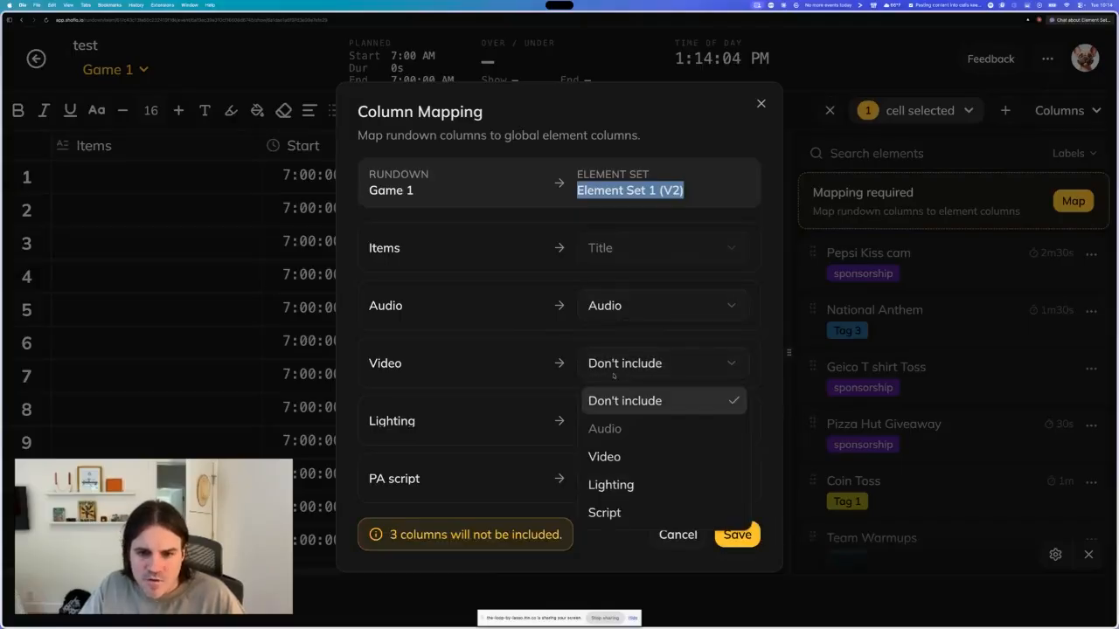
left_click(611, 454)
left_click(613, 422)
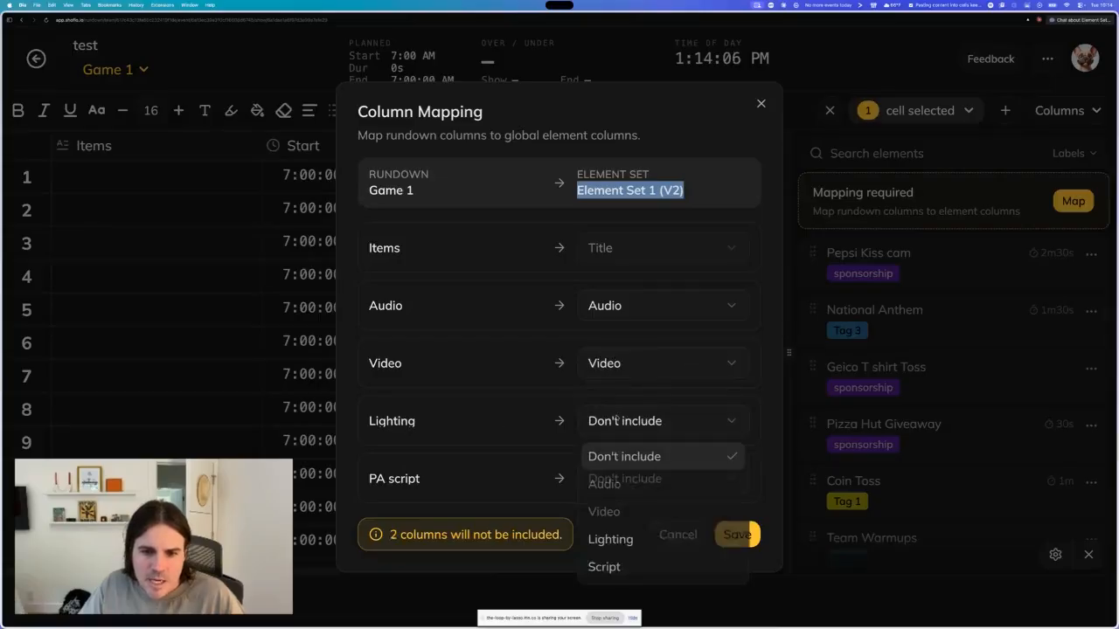
left_click(615, 540)
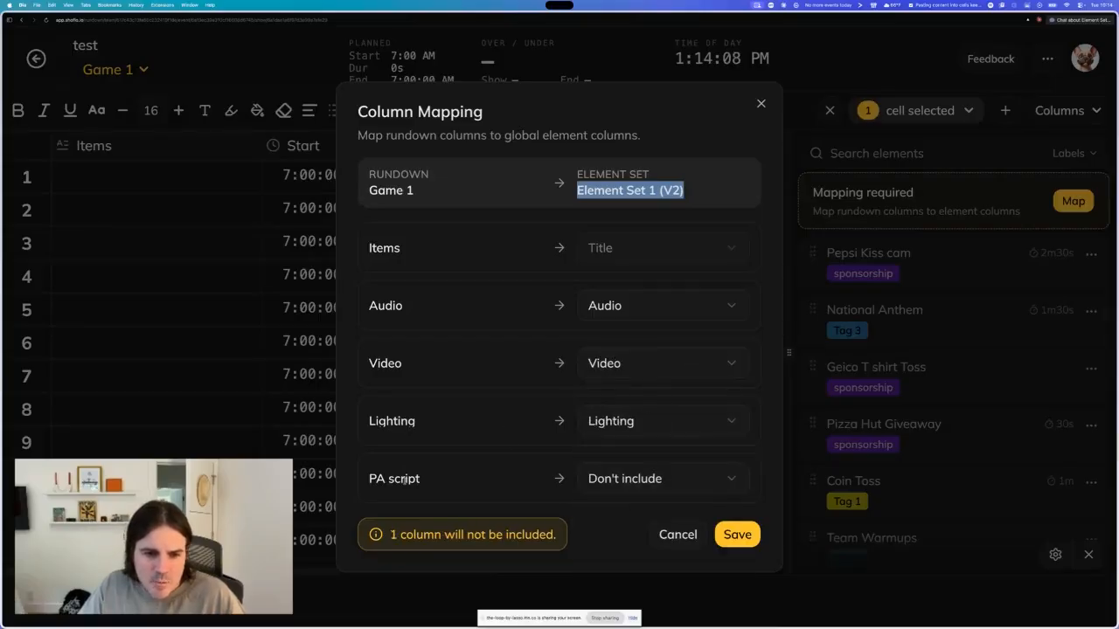
left_click(654, 481)
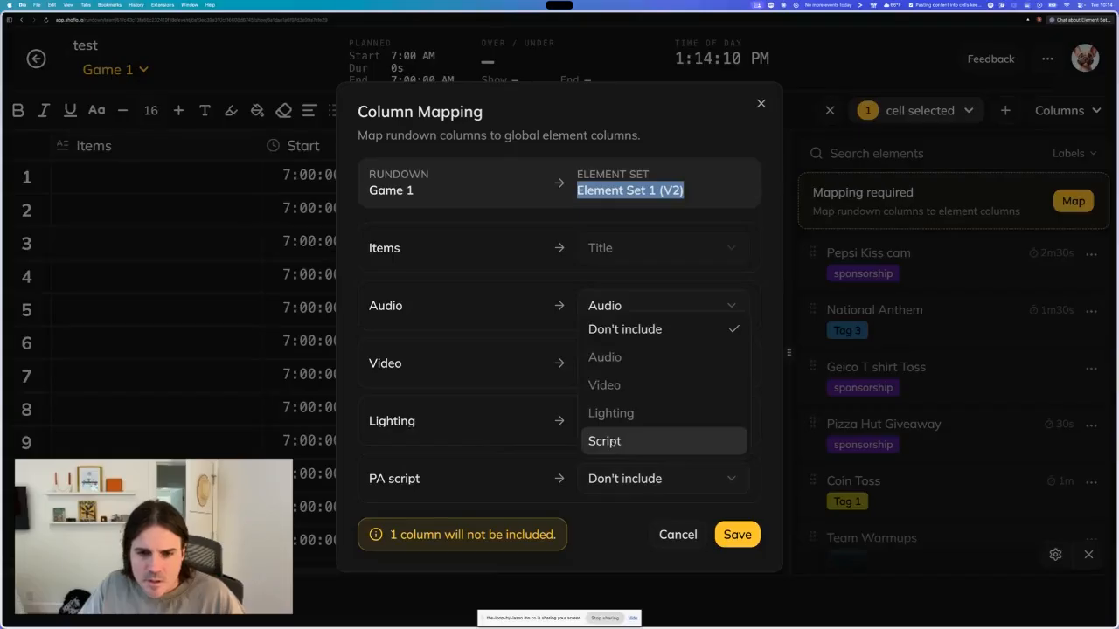
left_click(604, 442)
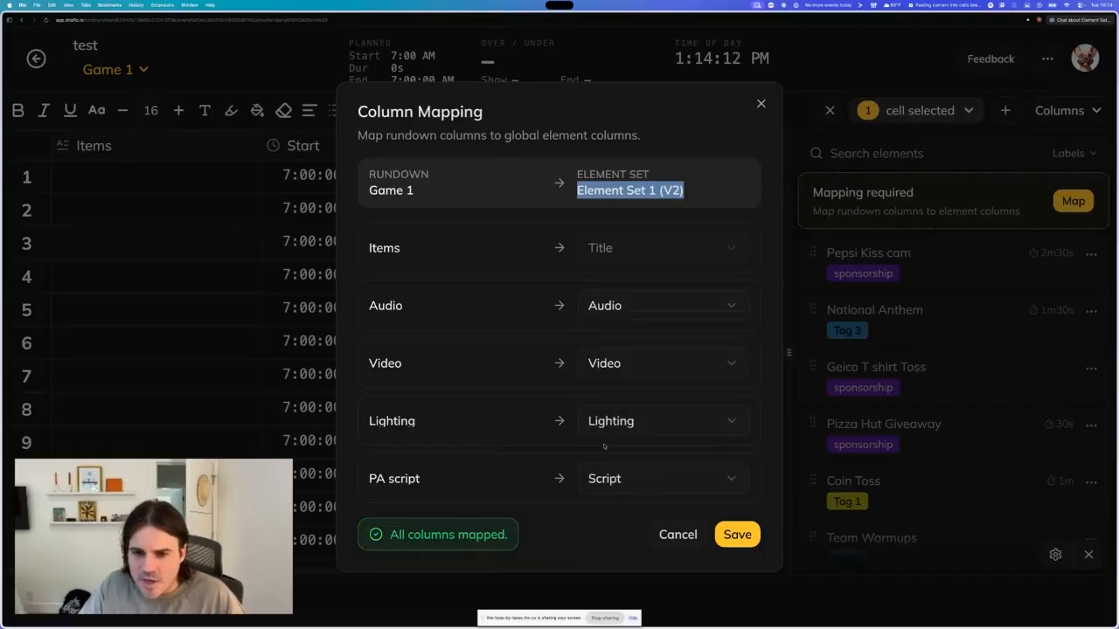
left_click(570, 527)
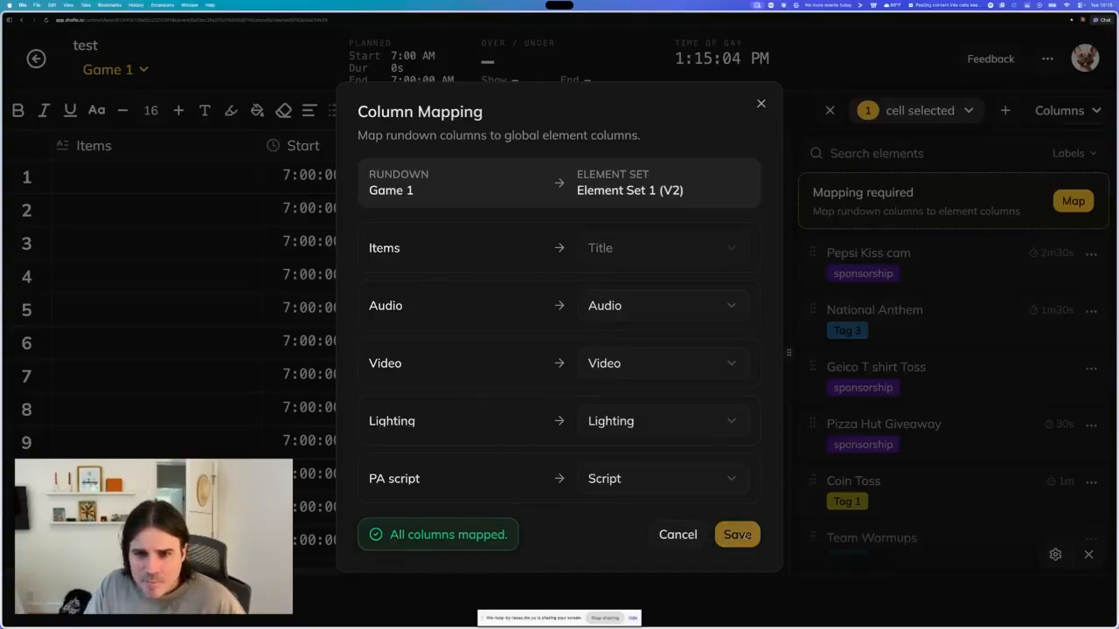
left_click(737, 535)
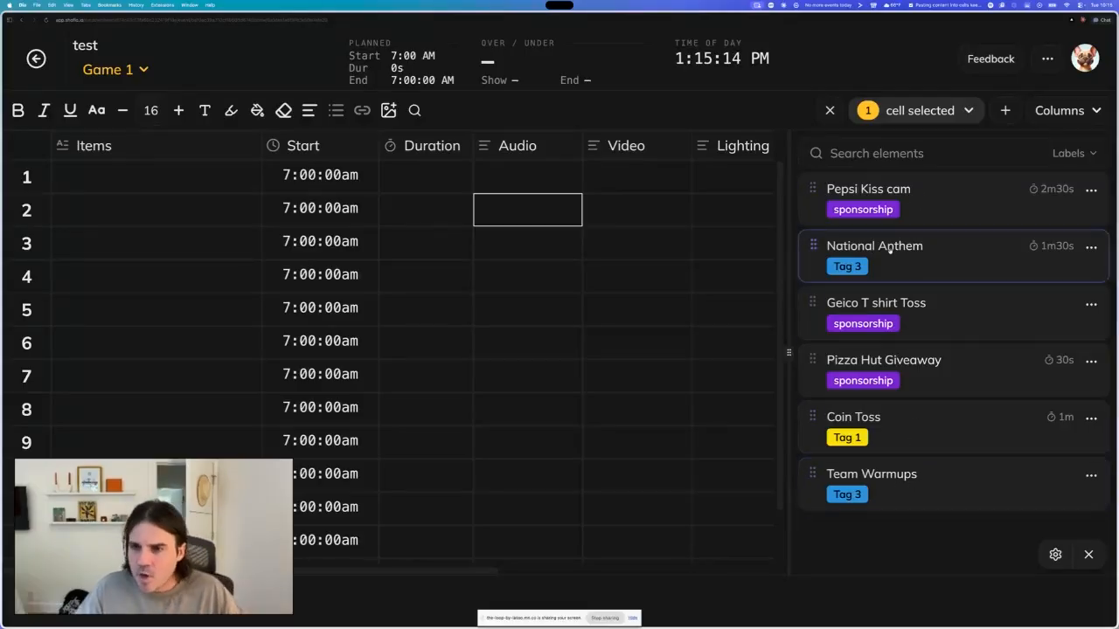
- Zoom the page out and review the saved column mapping from the elements panel's settings
key("super+minus")
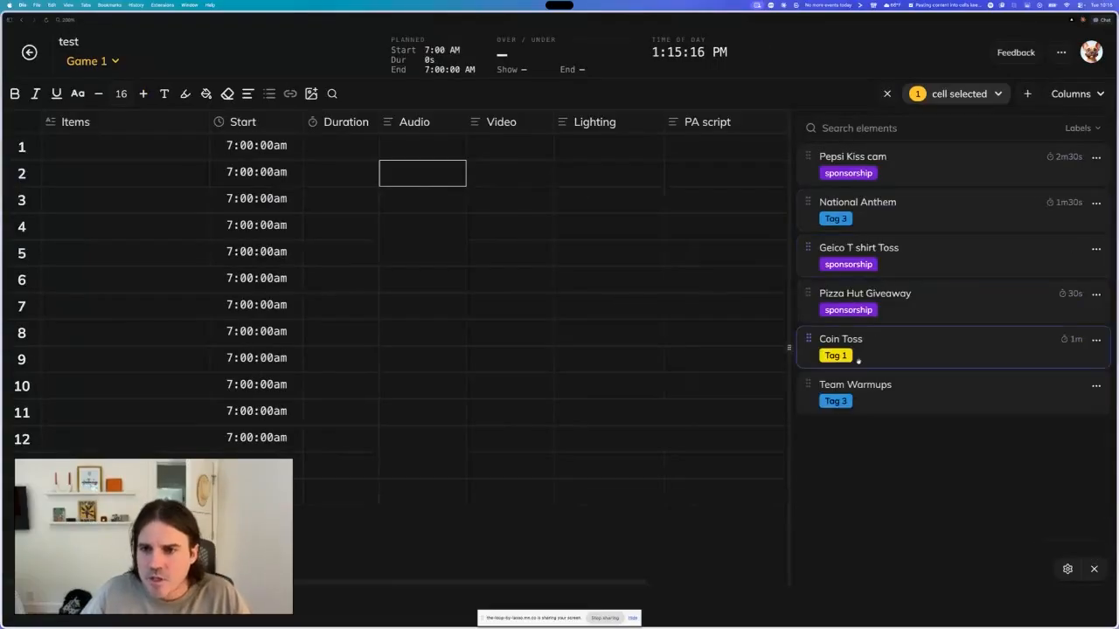
left_click(720, 310)
scroll(670, 375, "right", 2)
scroll(670, 375, "left", 2)
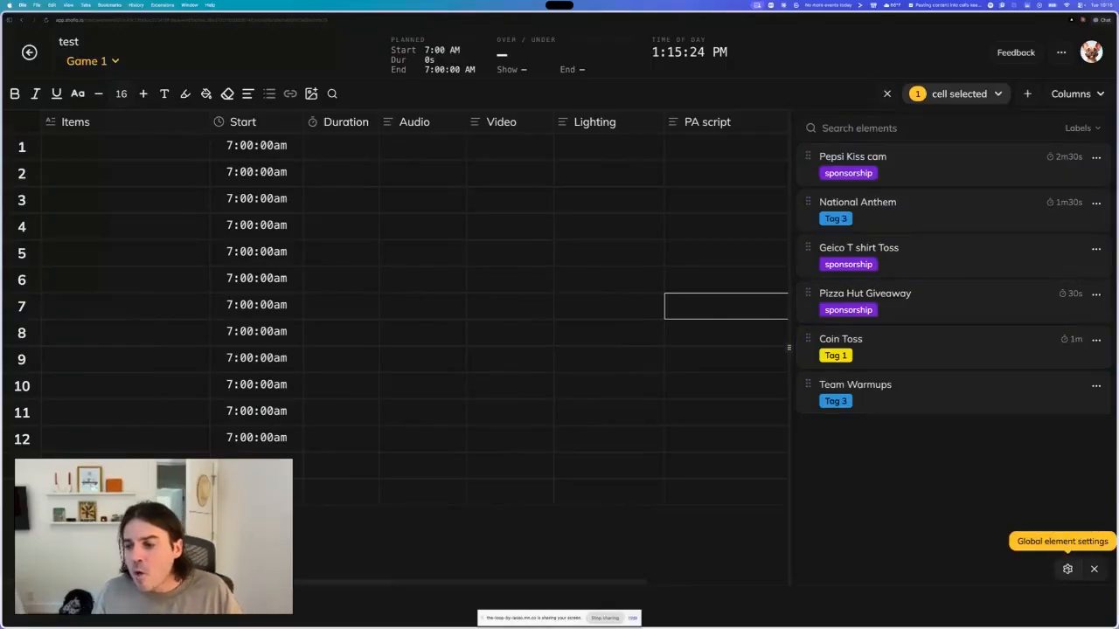
left_click(1068, 569)
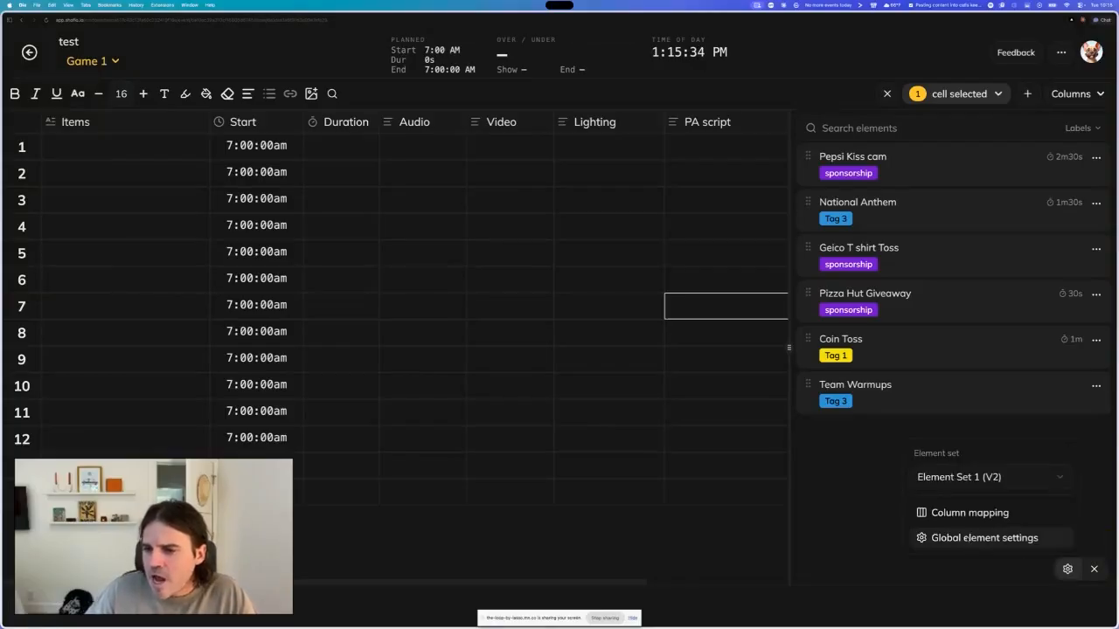
left_click(960, 517)
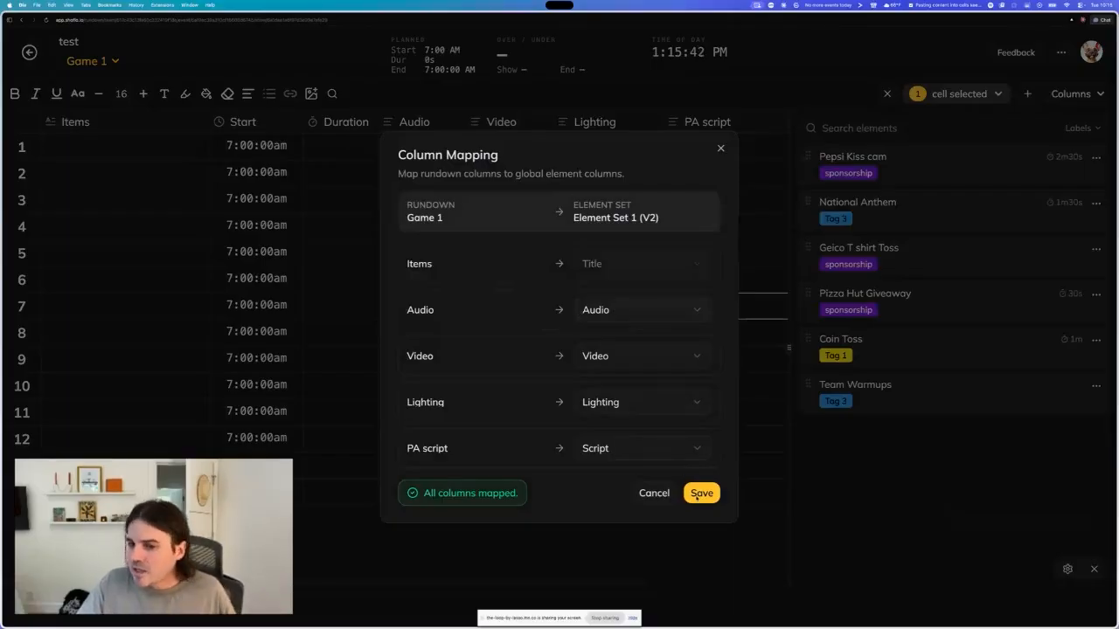
left_click(718, 148)
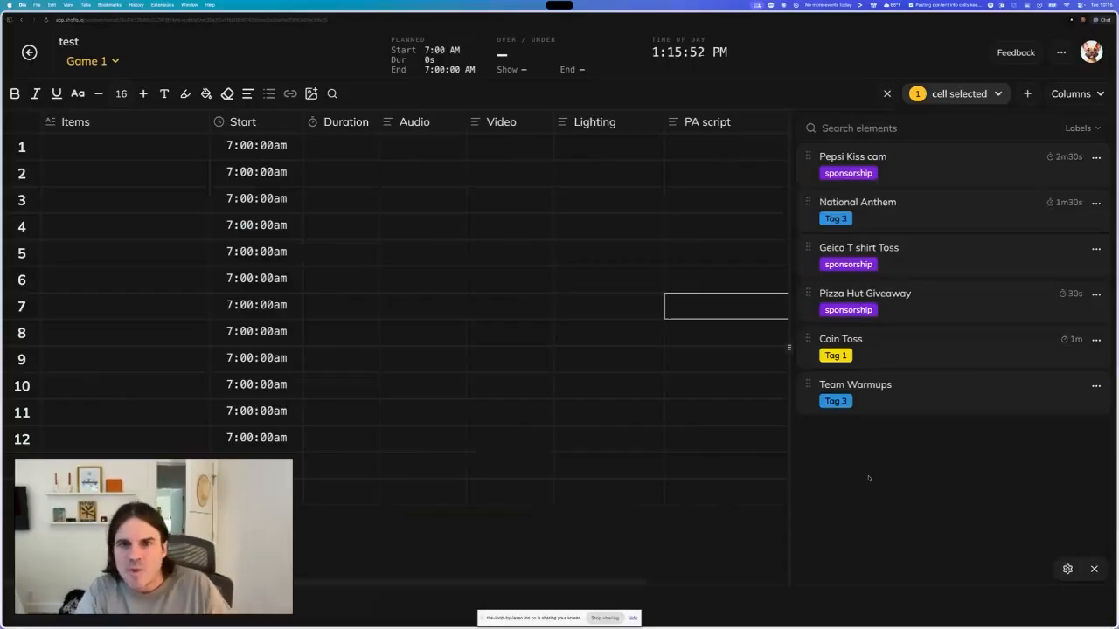
scroll(677, 399, "right", 2)
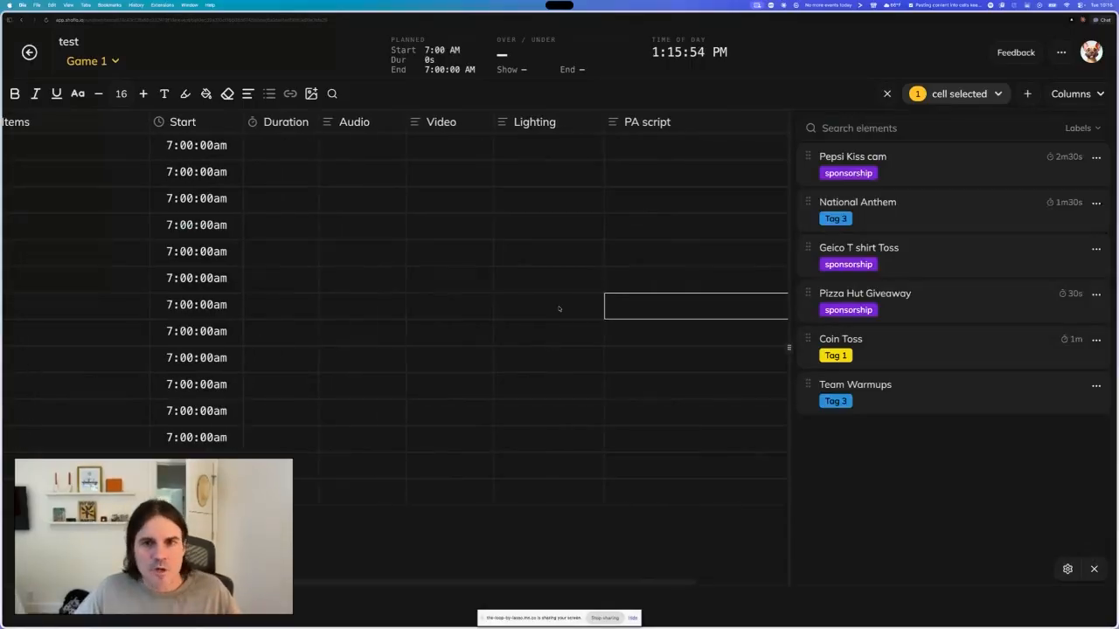
scroll(560, 308, "left", 2)
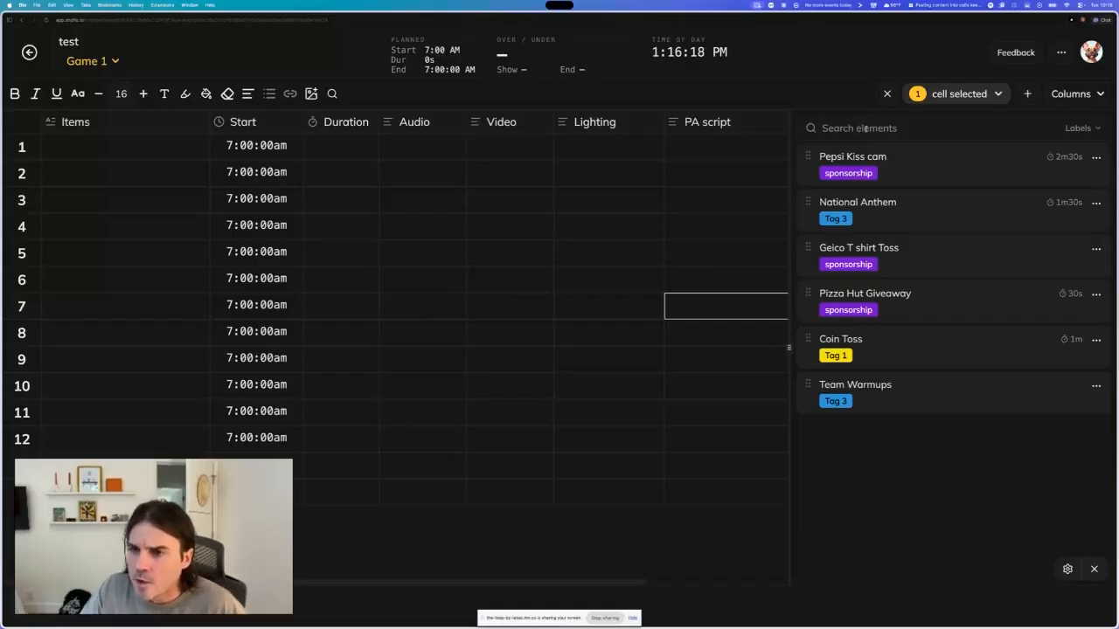
- Search the element list for geico, then clear the search
left_click(860, 129)
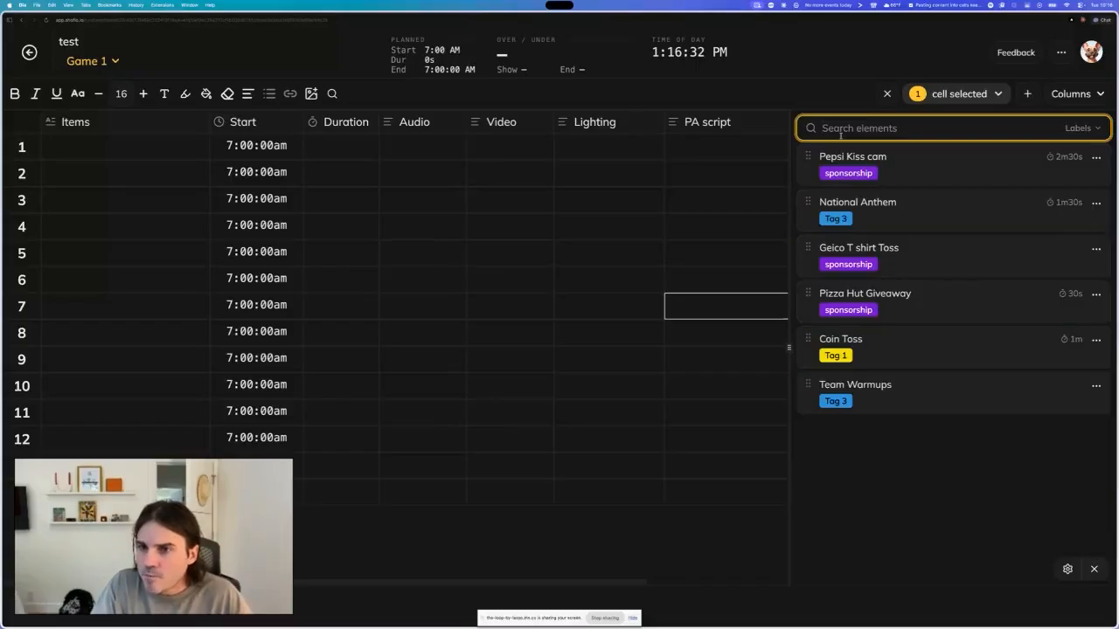
type("geico")
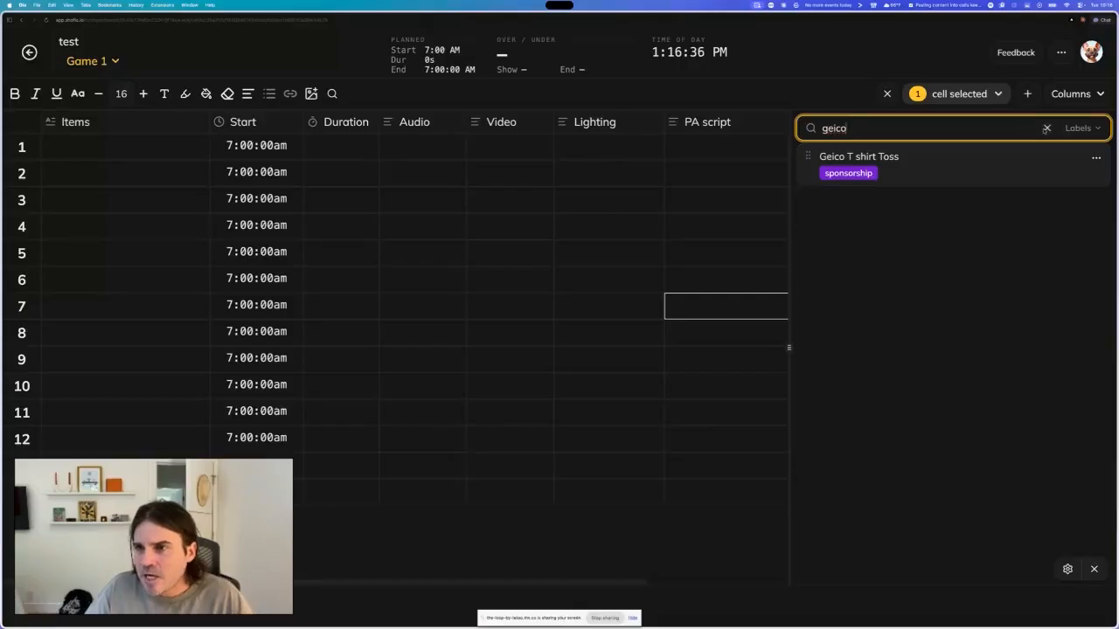
left_click(1047, 128)
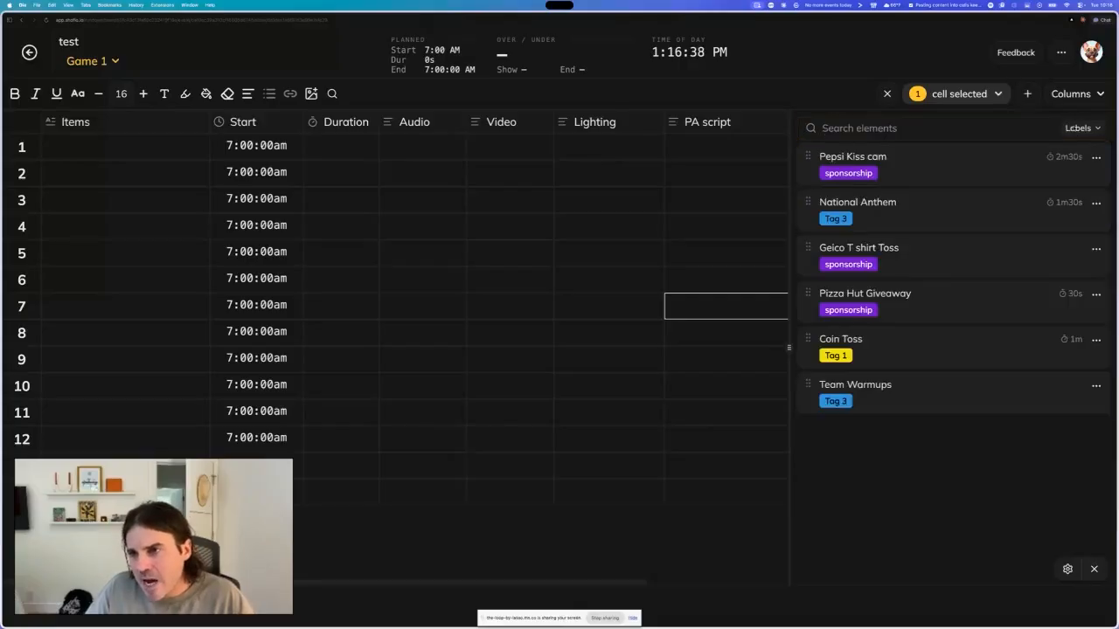
- Filter the element list by the sponsorship and Tag 1 labels
left_click(1082, 129)
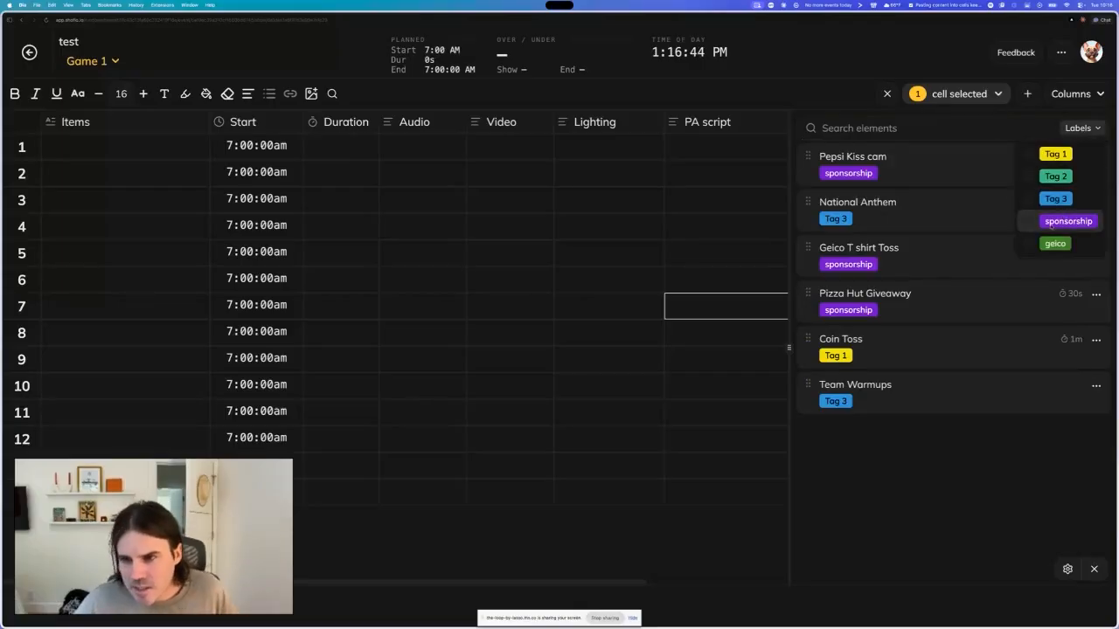
left_click(1029, 224)
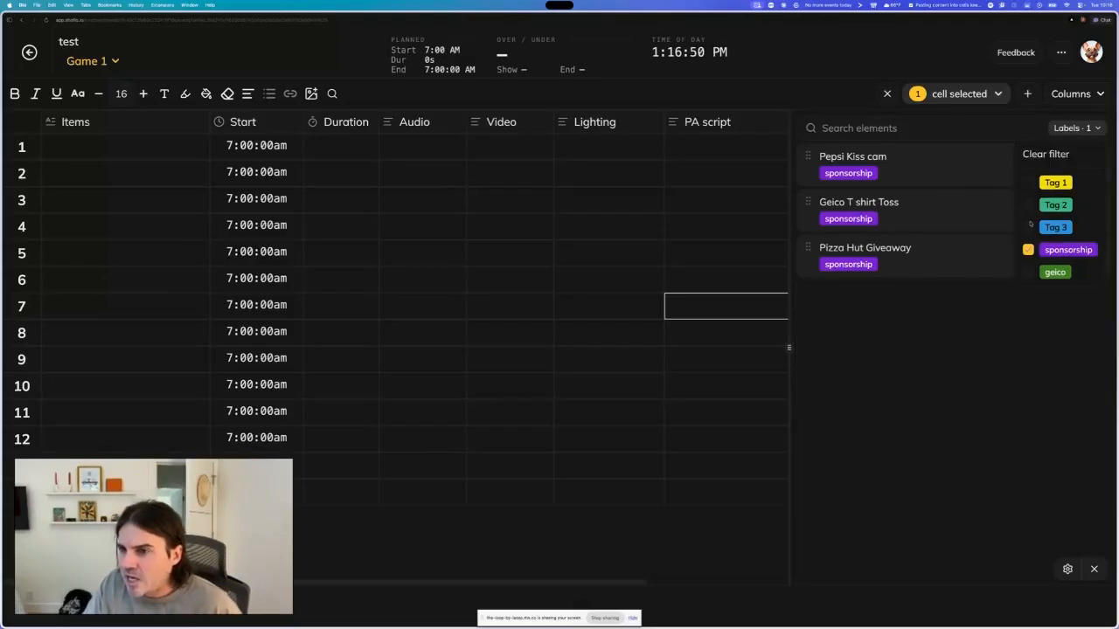
left_click(885, 329)
left_click(1068, 128)
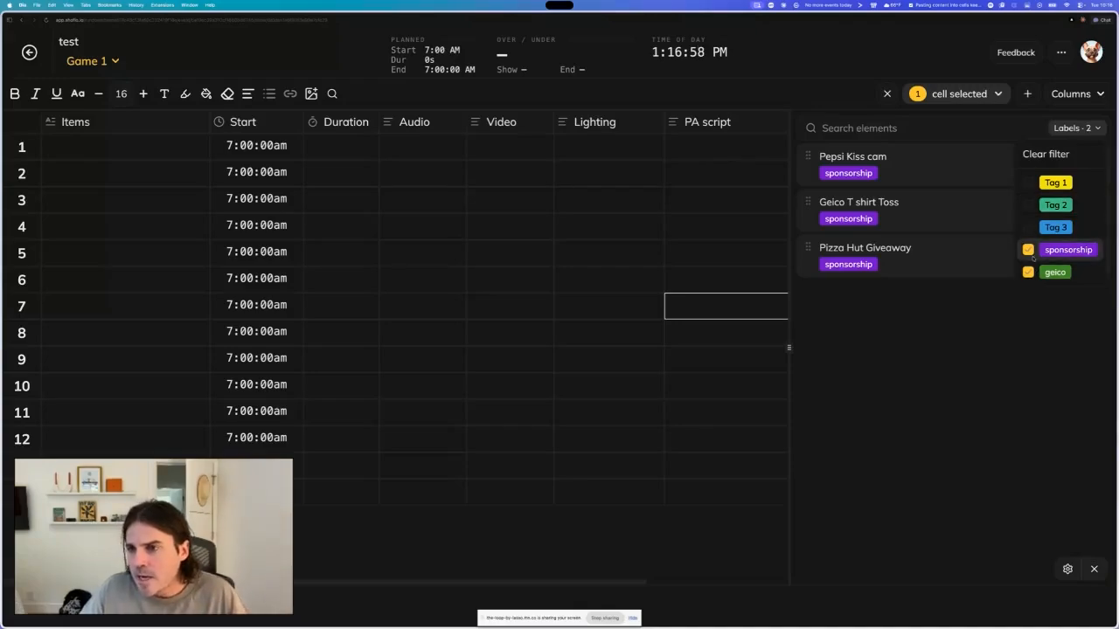
left_click(1030, 182)
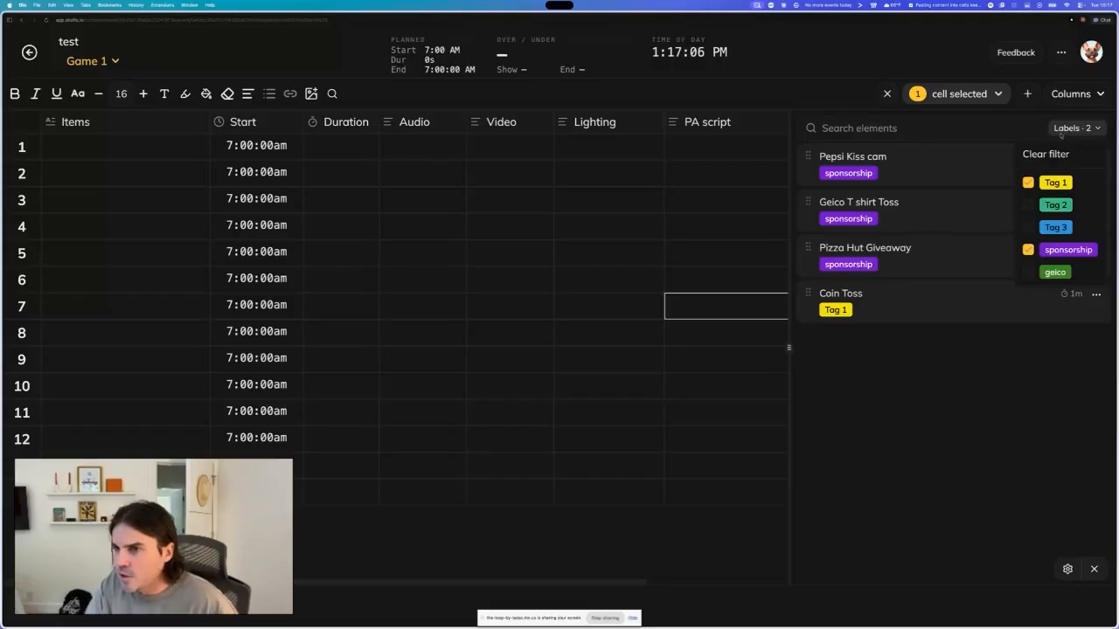
left_click(1086, 128)
- Search the element list for pep, then clear both the search and the label filter
left_click(874, 127)
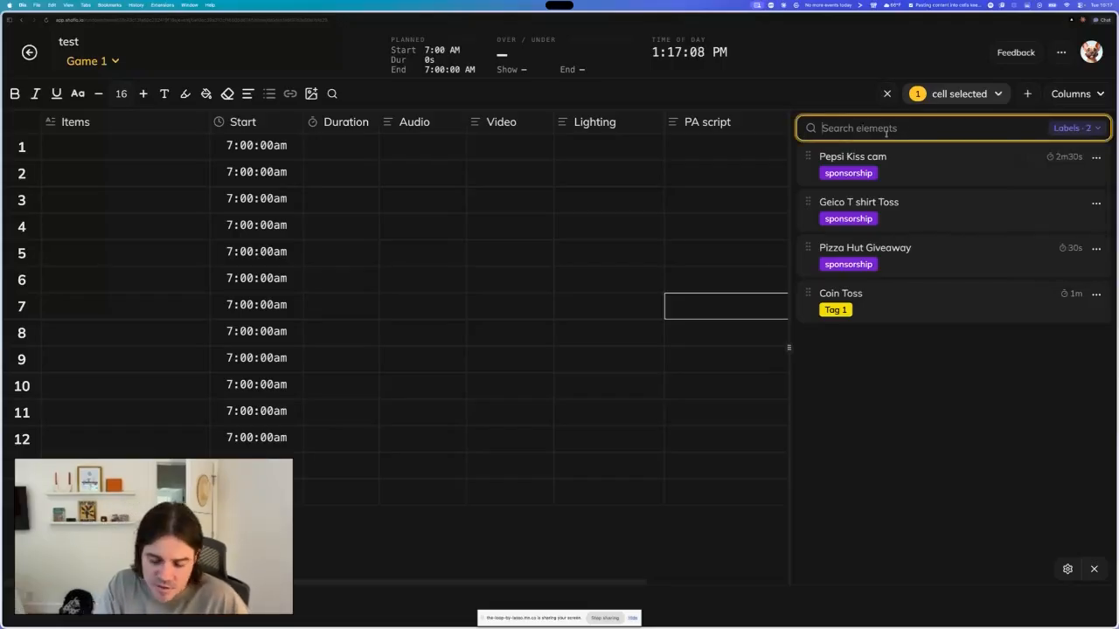
type("pep")
key("BackSpace")
key("BackSpace")
key("BackSpace")
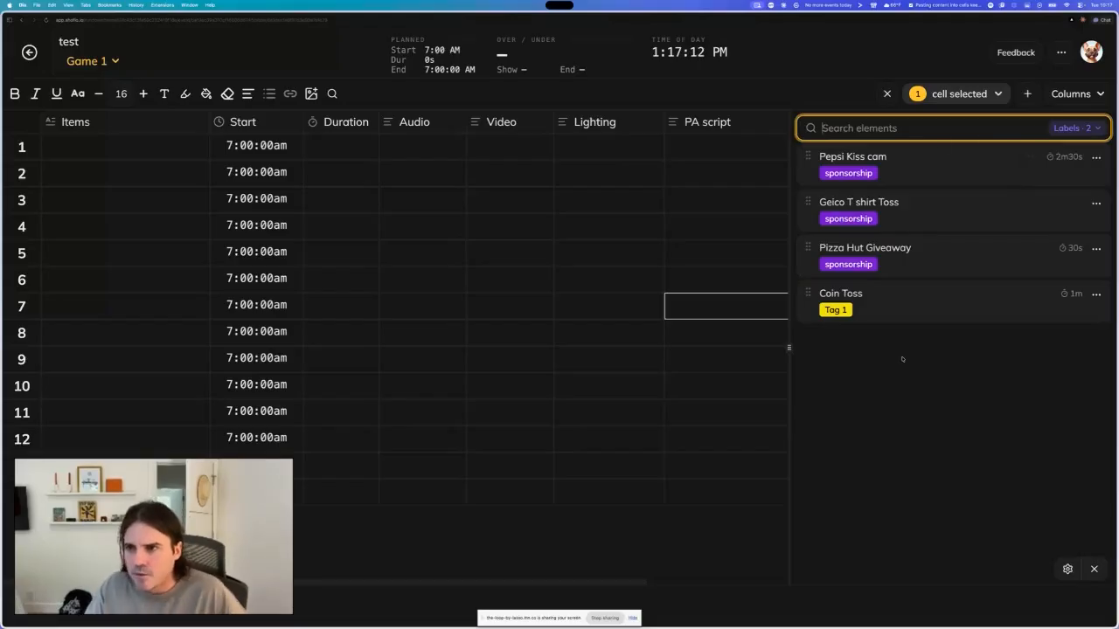
left_click(1077, 128)
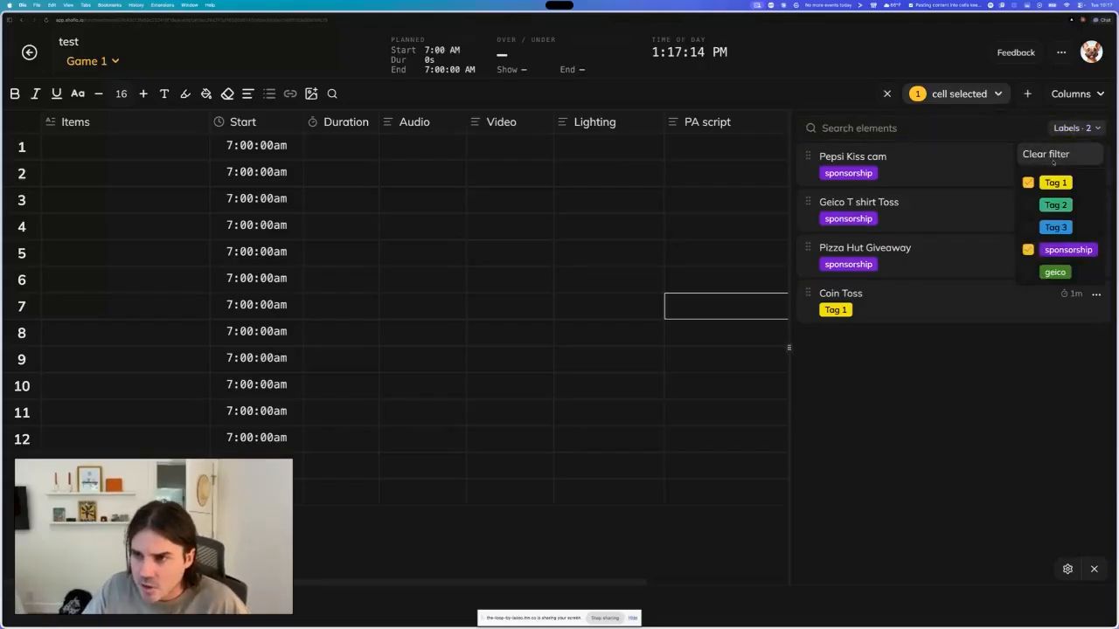
left_click(1049, 153)
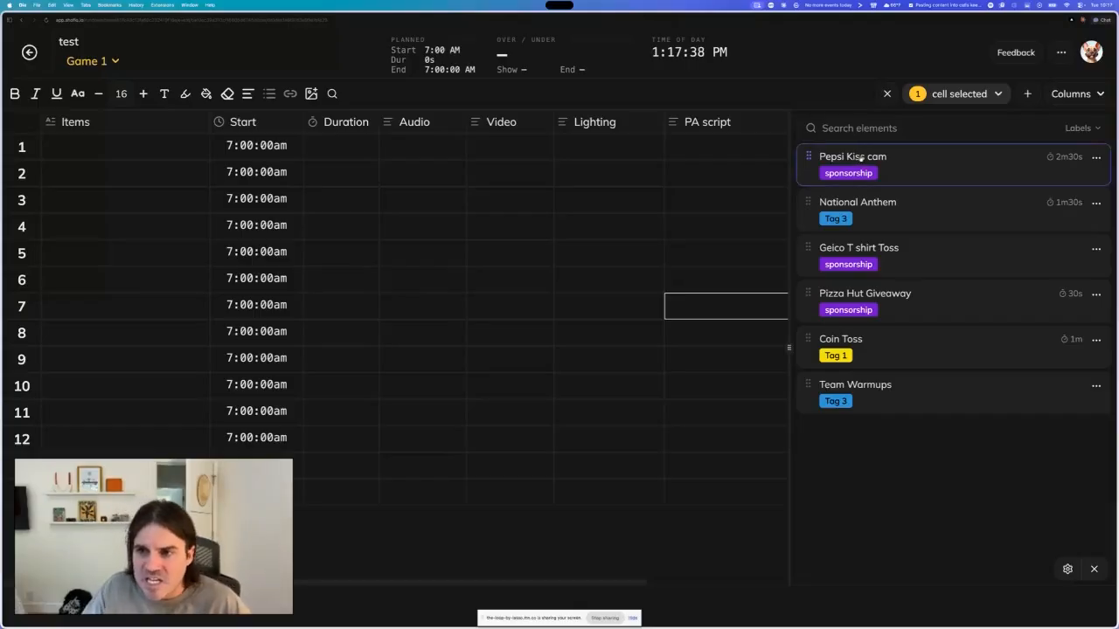
- Insert the Pepsi Kiss cam element into the rundown at row 4
left_click_drag(883, 156, 514, 226)
left_click(411, 342)
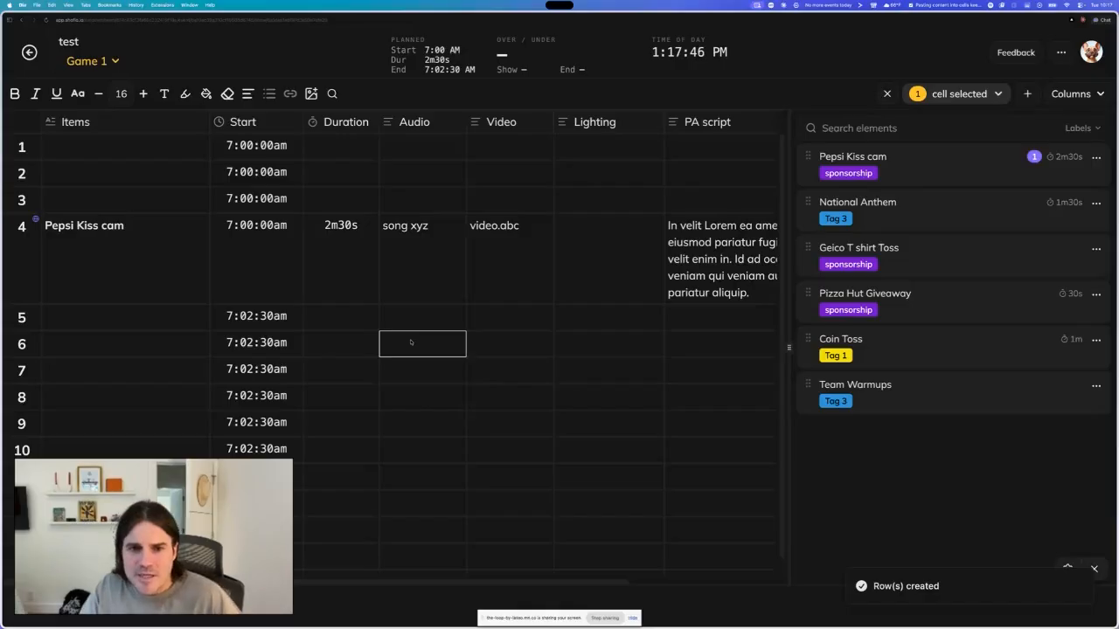
scroll(568, 263, "right", 3)
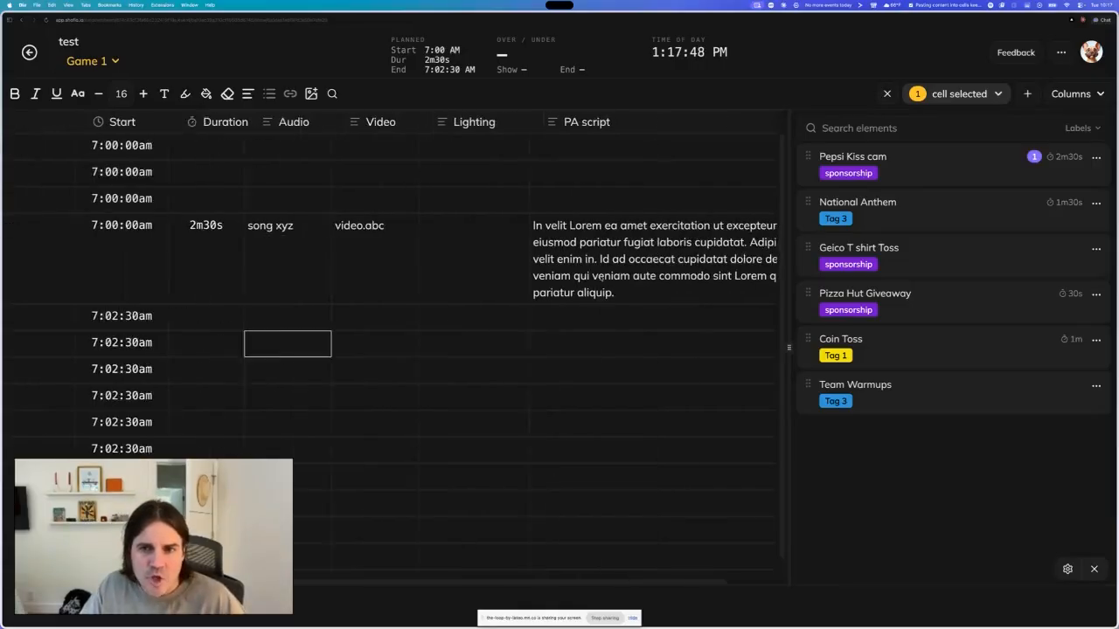
scroll(601, 278, "left", 3)
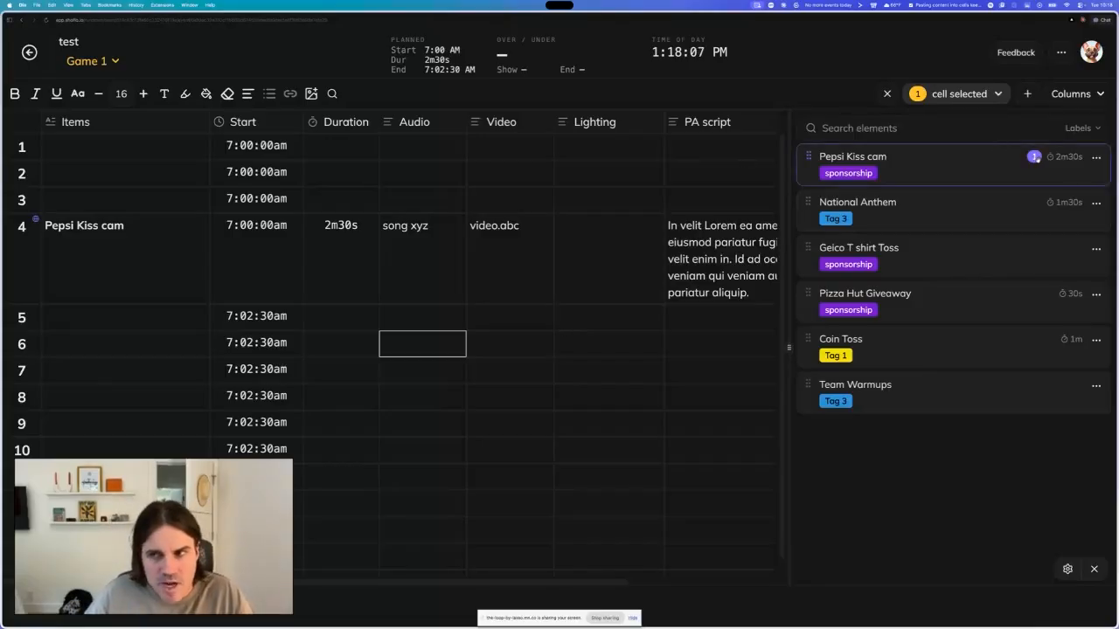
- Insert the Pepsi Kiss cam element into the rundown again at row 10
left_click_drag(862, 157, 508, 430)
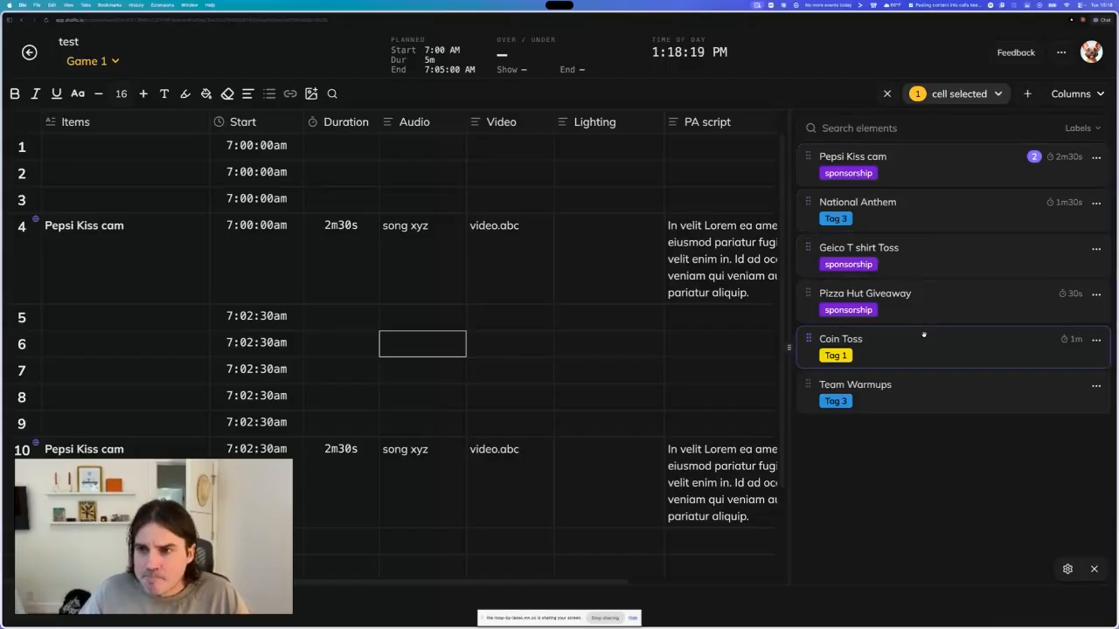
scroll(203, 437, "down", 3)
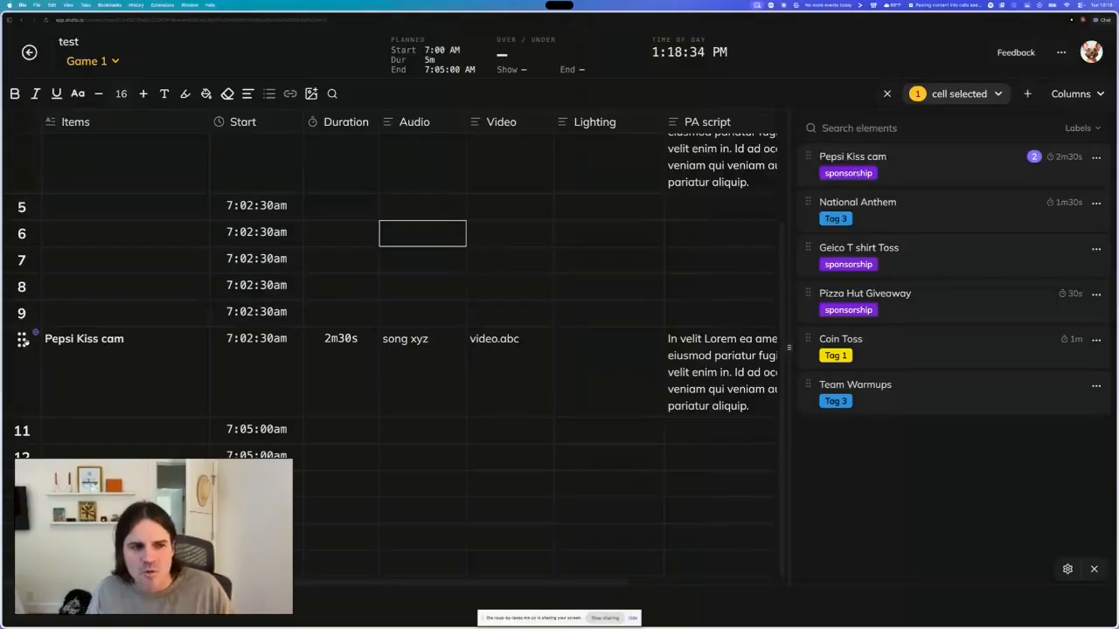
left_click(24, 341)
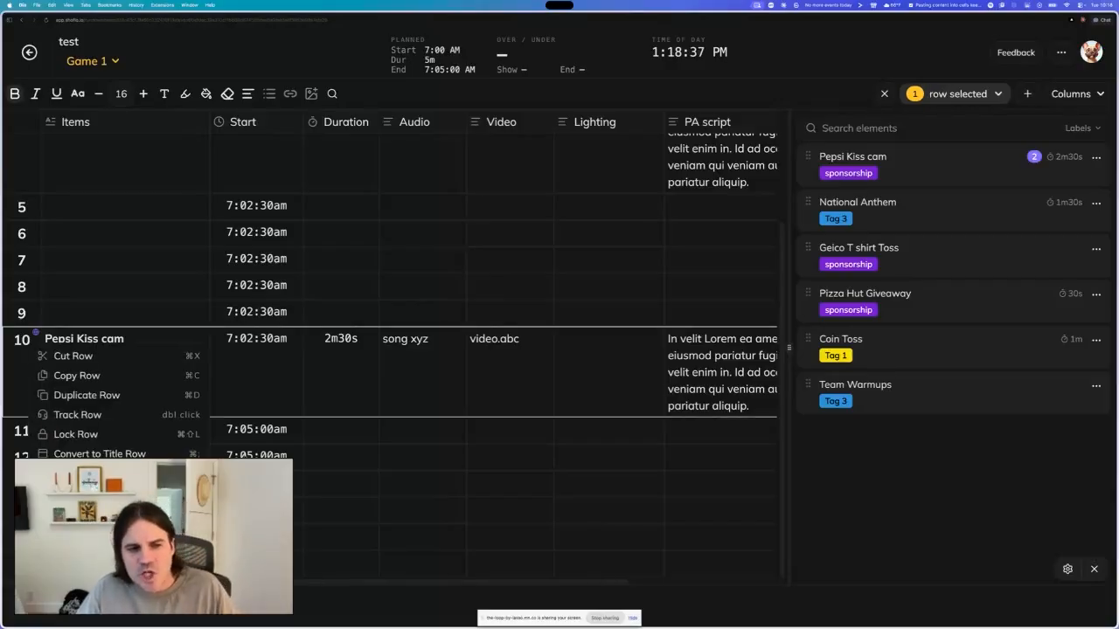
left_click(336, 455)
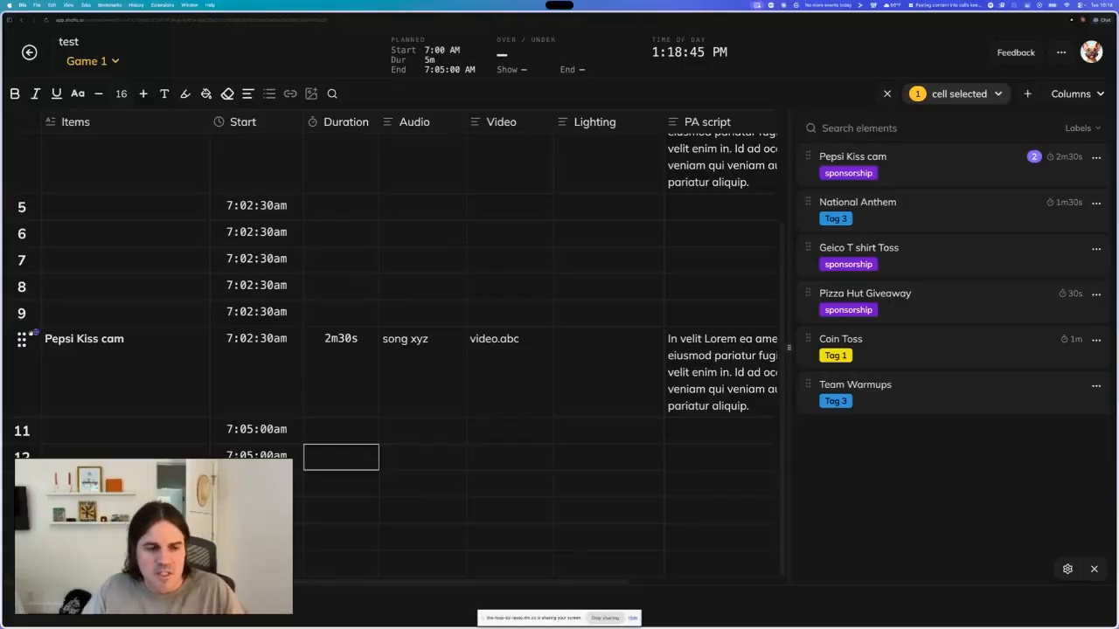
- Enter test as the item in row 11
left_click(57, 433)
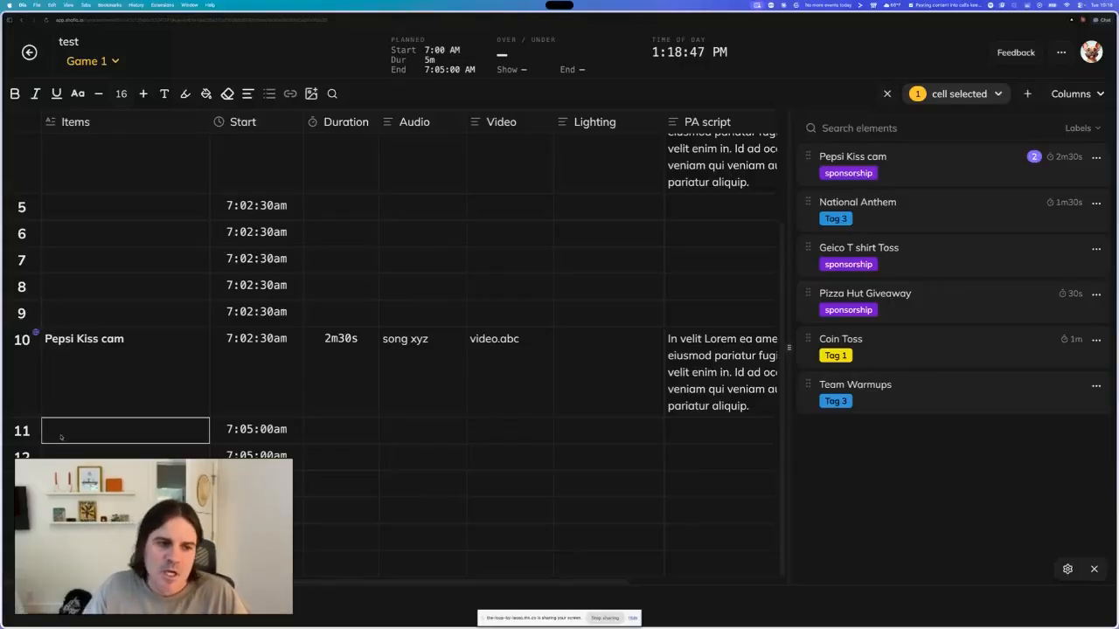
type("test")
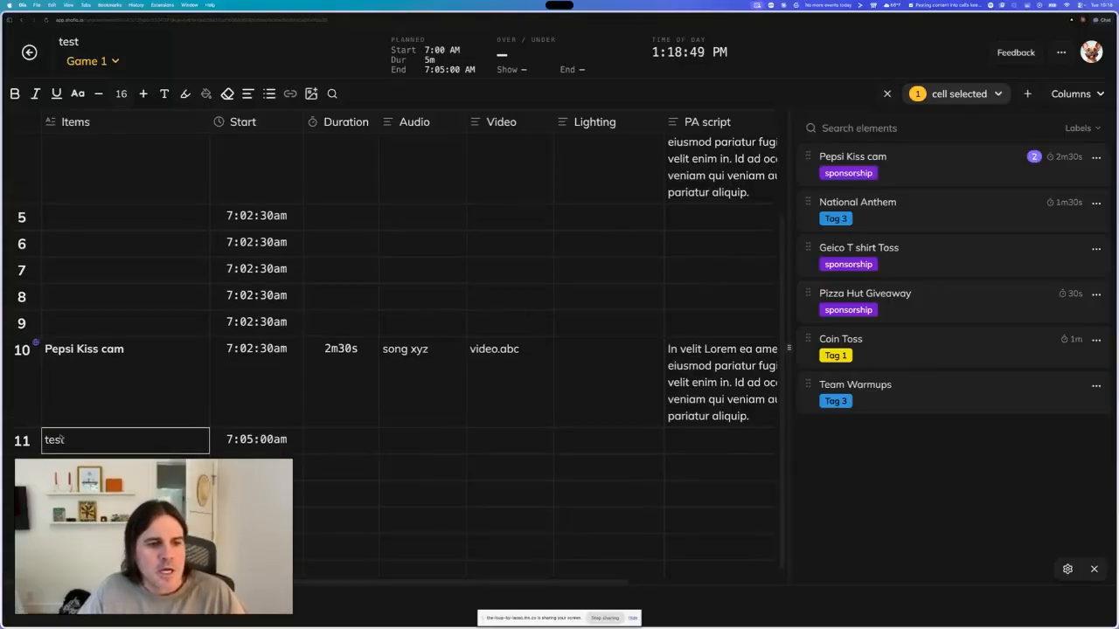
key("Return")
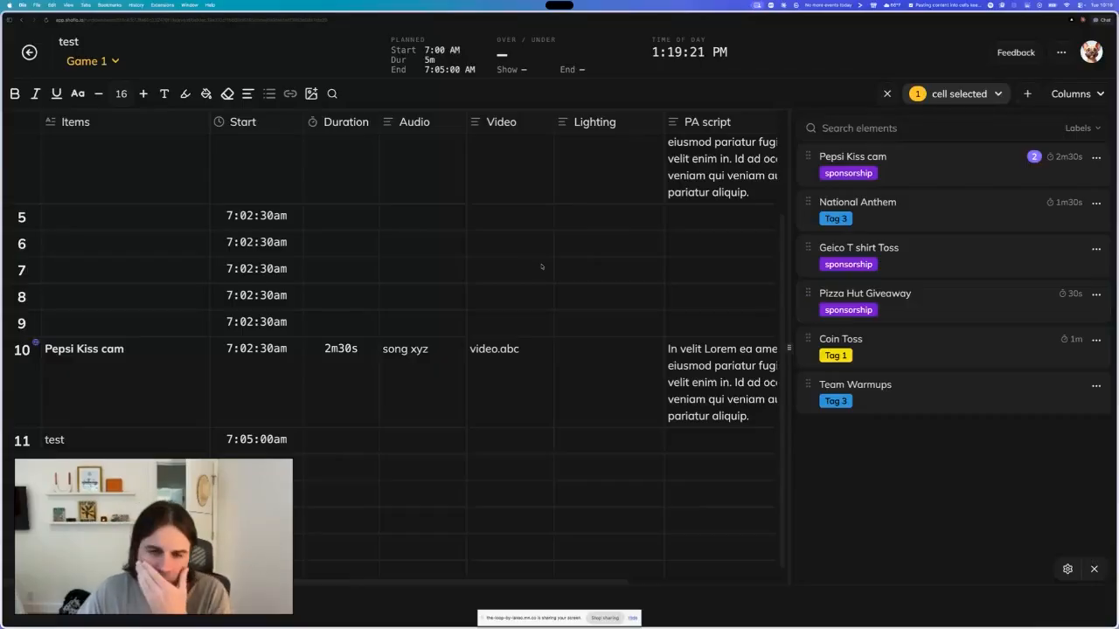
- Open the Pepsi Kiss cam element for editing in the global elements editor
left_click(1097, 158)
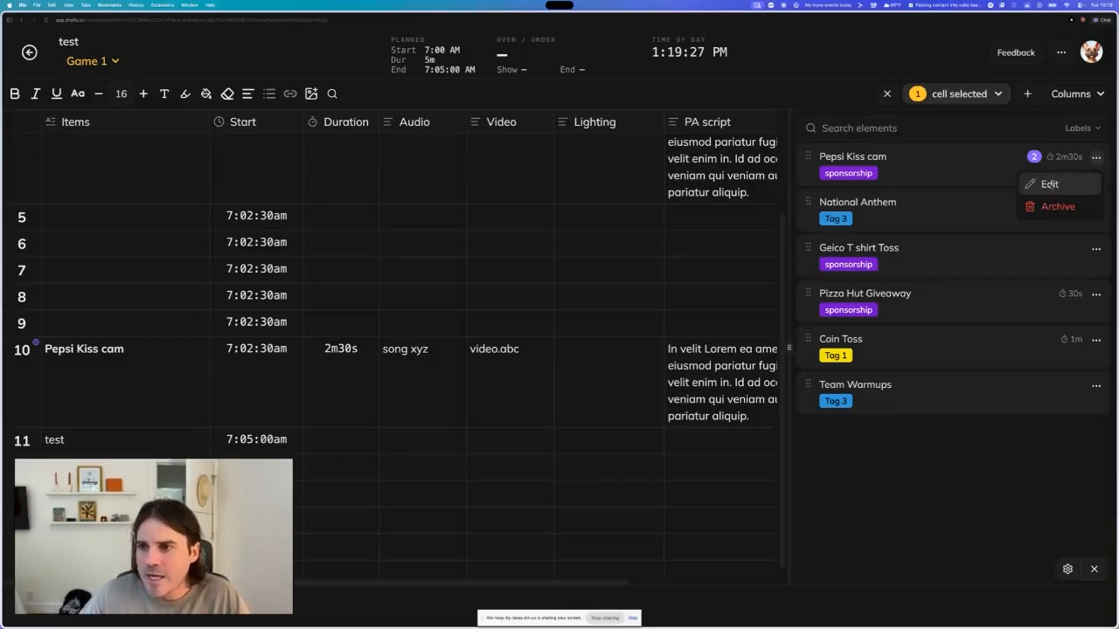
left_click(940, 472)
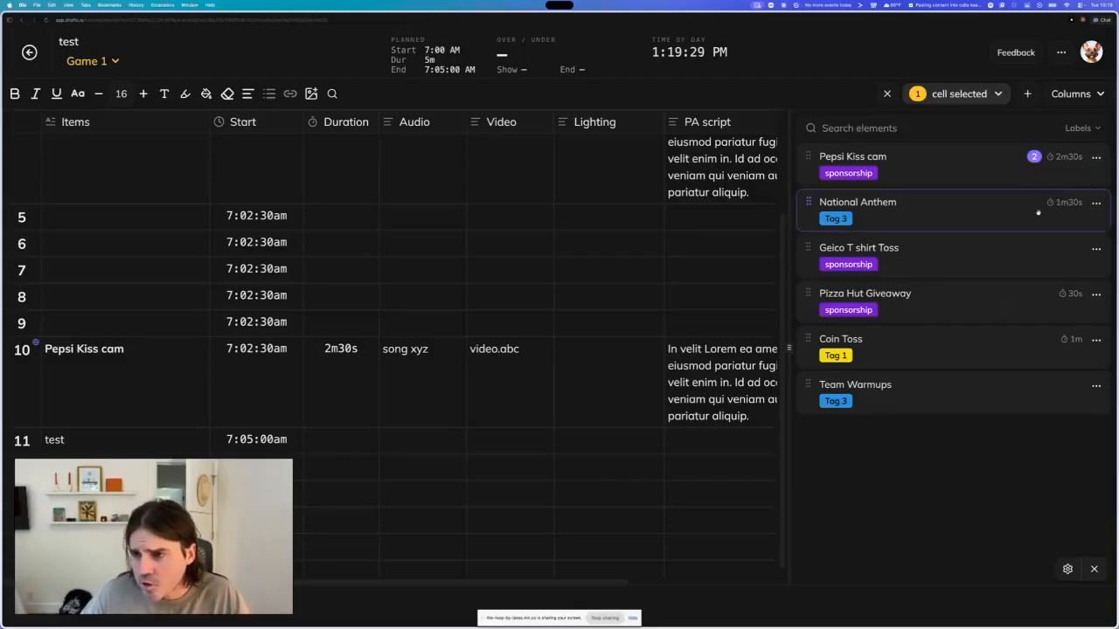
left_click(1096, 158)
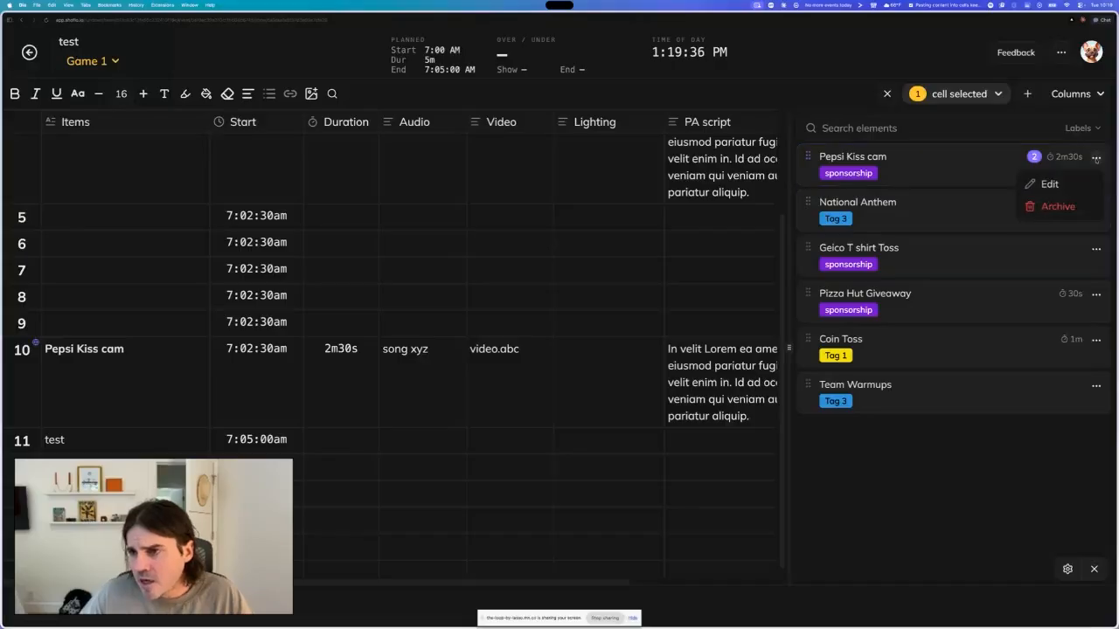
left_click(1051, 185)
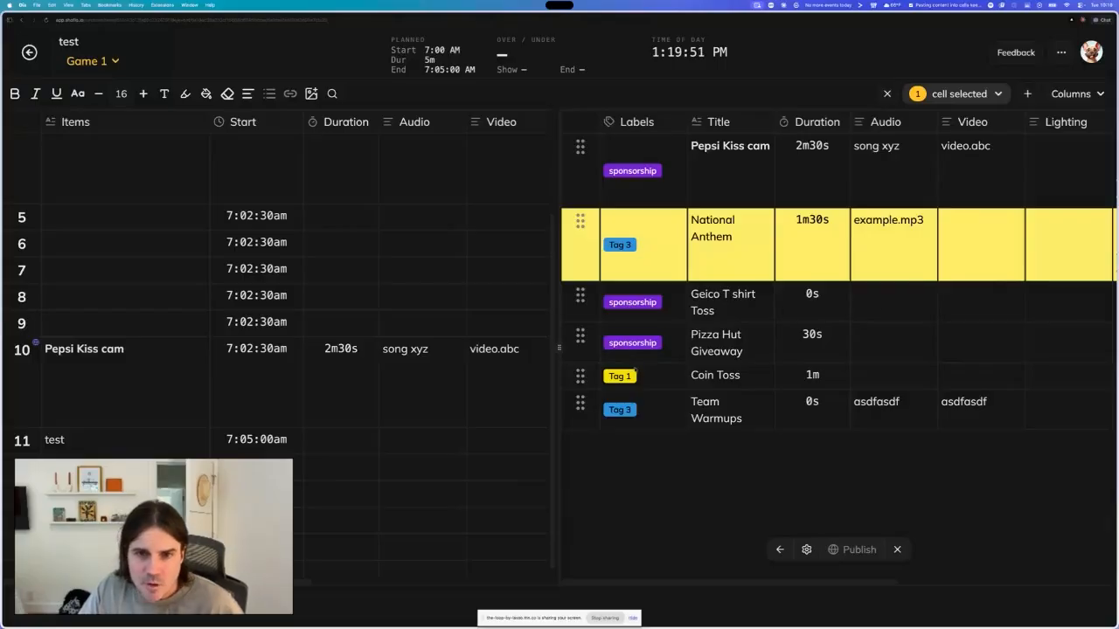
scroll(454, 369, "right", 5)
scroll(454, 370, "left", 5)
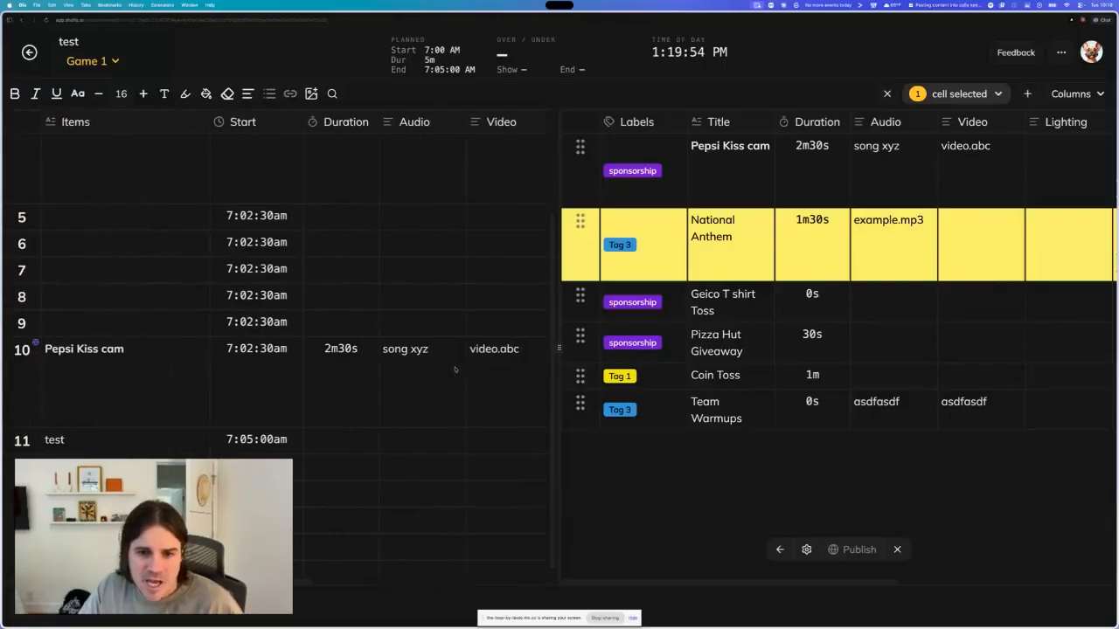
- Resize the split between the rundown and the element editor panel
left_click_drag(558, 348, 499, 333)
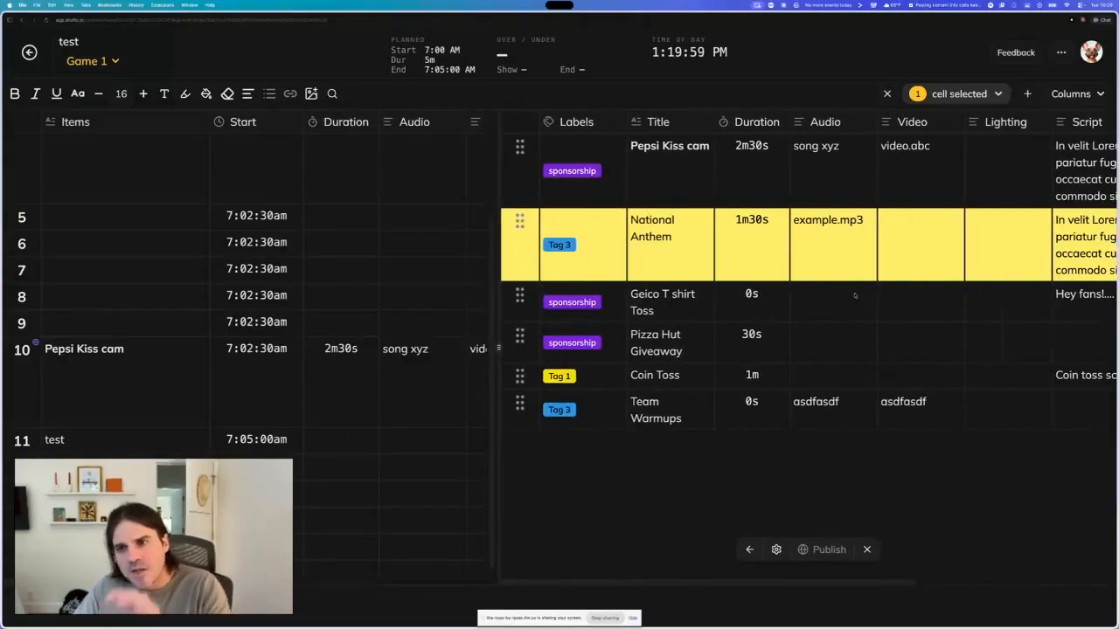
left_click_drag(499, 351, 175, 376)
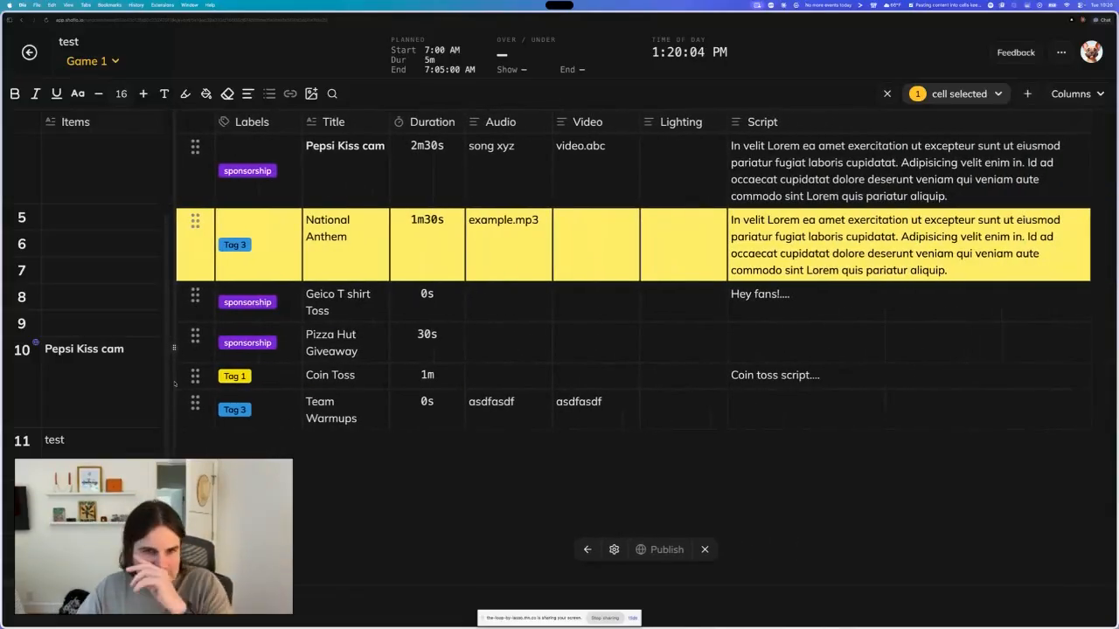
left_click_drag(174, 383, 627, 359)
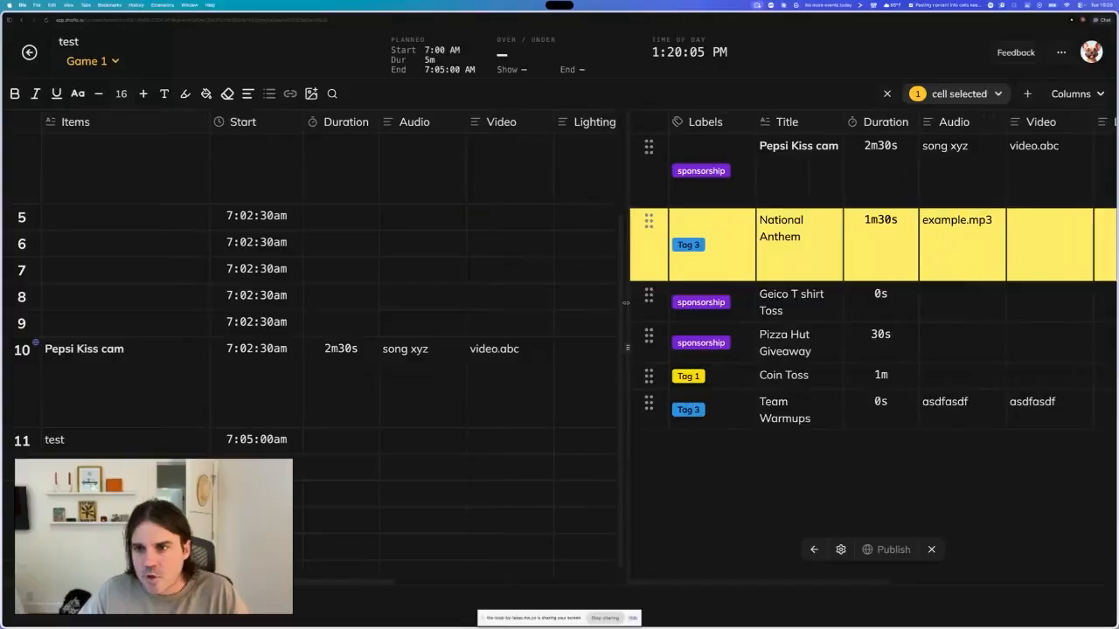
scroll(881, 313, "right", 10)
scroll(883, 312, "left", 10)
scroll(885, 313, "right", 10)
scroll(874, 314, "left", 10)
left_click_drag(640, 345, 477, 353)
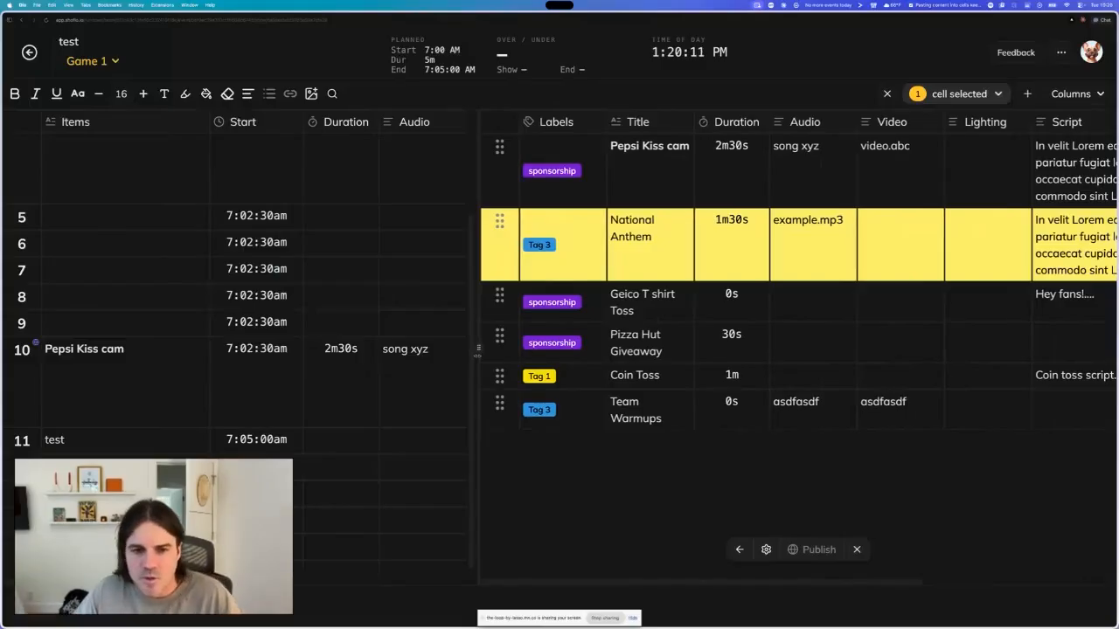
- Rename the Pepsi Kiss cam element to COKE ZERO Kiss cam
left_click(826, 310)
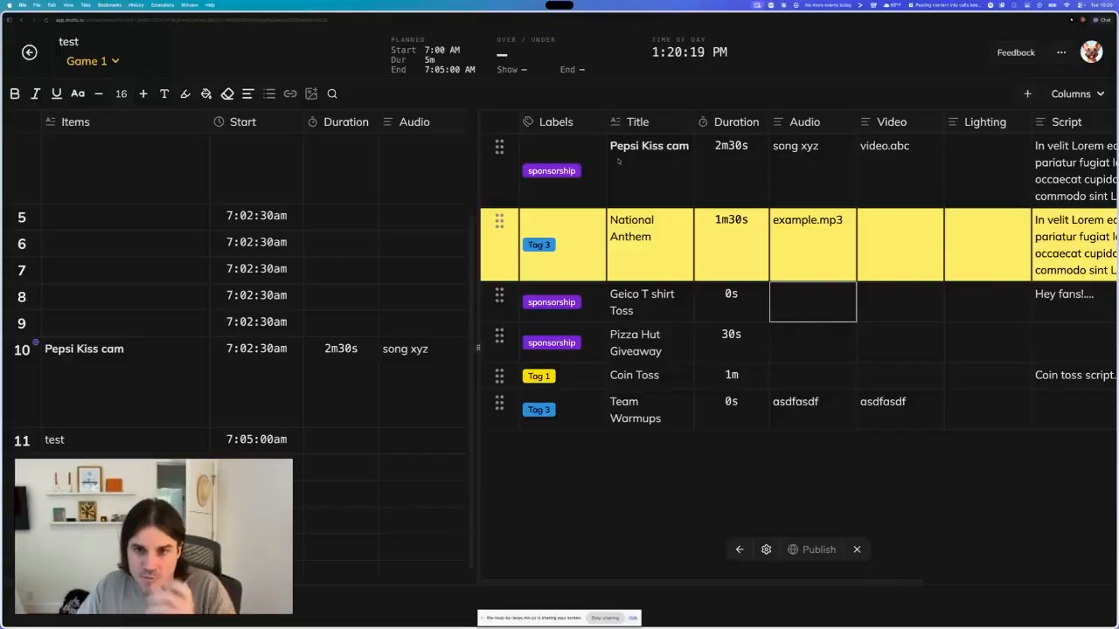
left_click(648, 154)
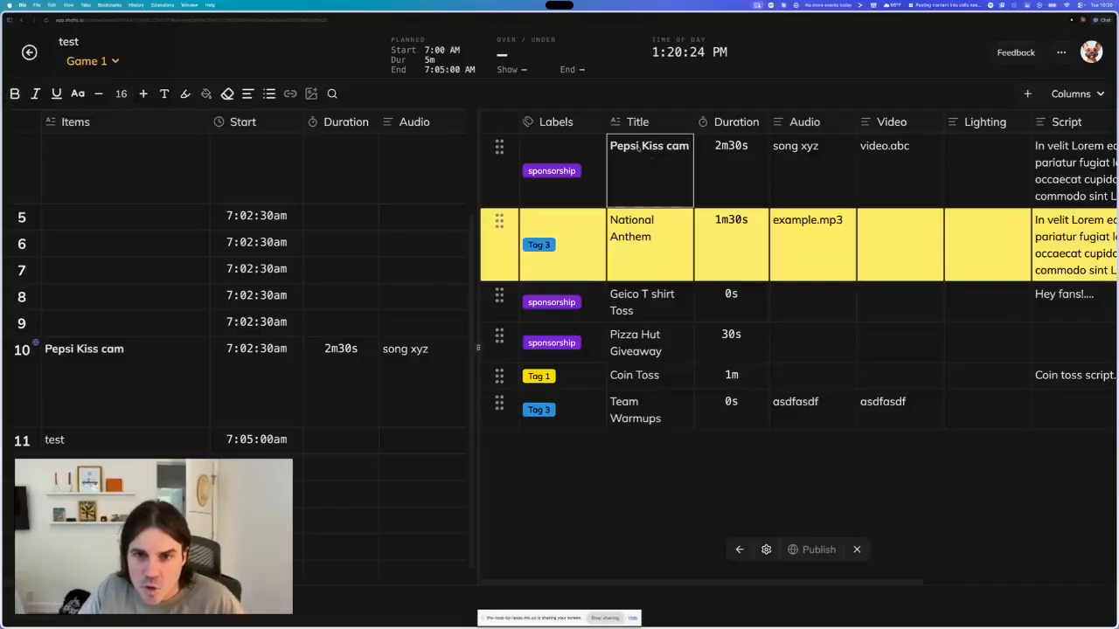
left_click_drag(639, 146, 611, 147)
type("COKE ZERO")
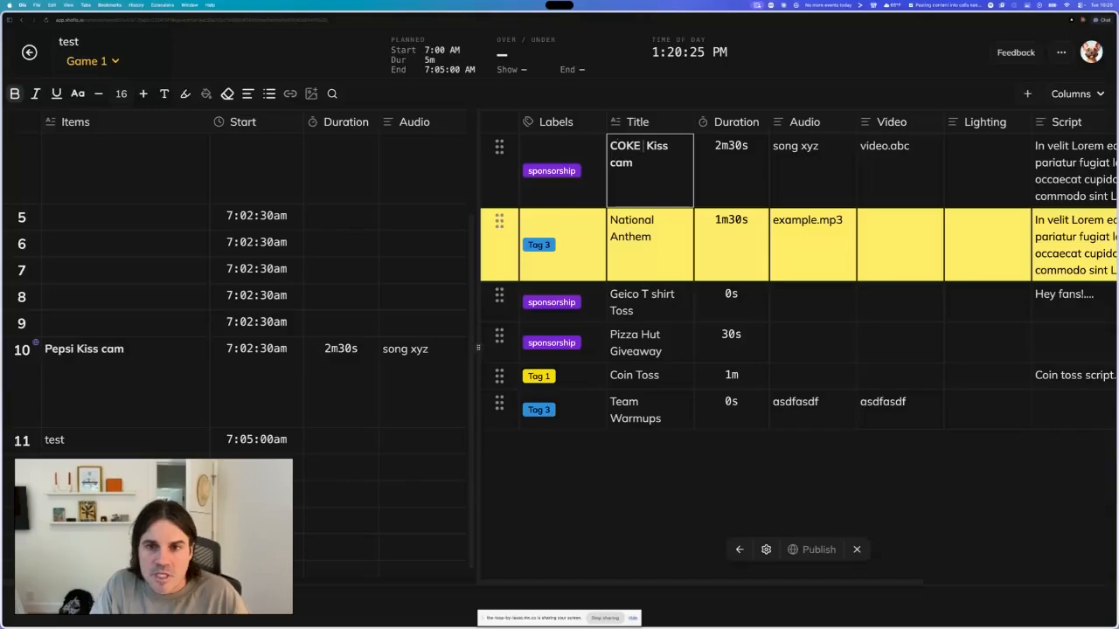
key("Tab")
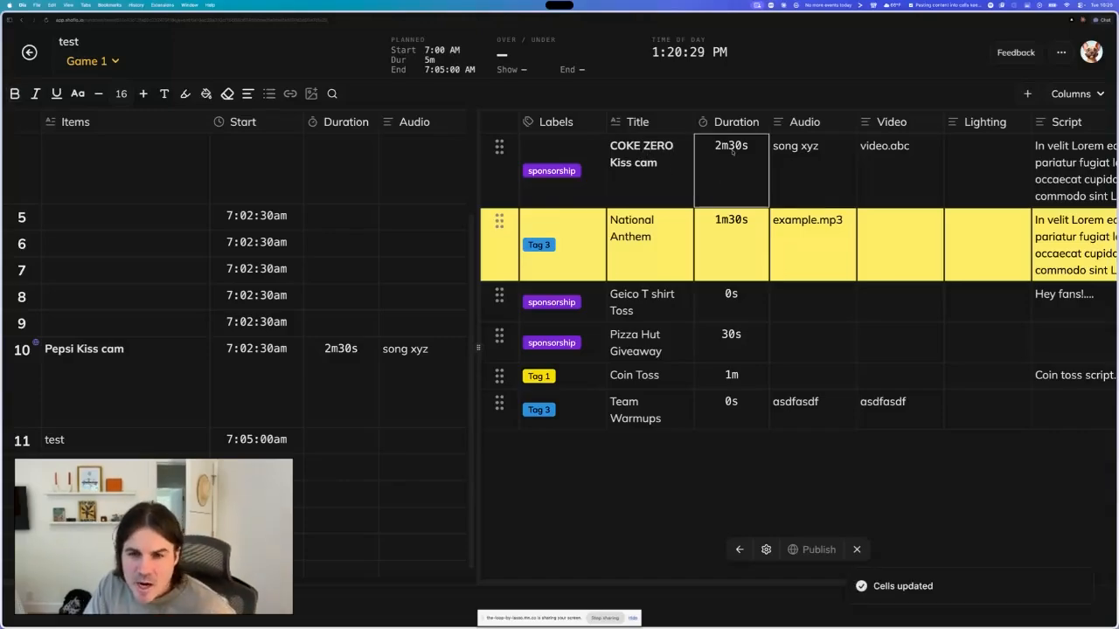
- Set the COKE ZERO Kiss cam element's duration to 2m15s
key("Return")
key("Tab")
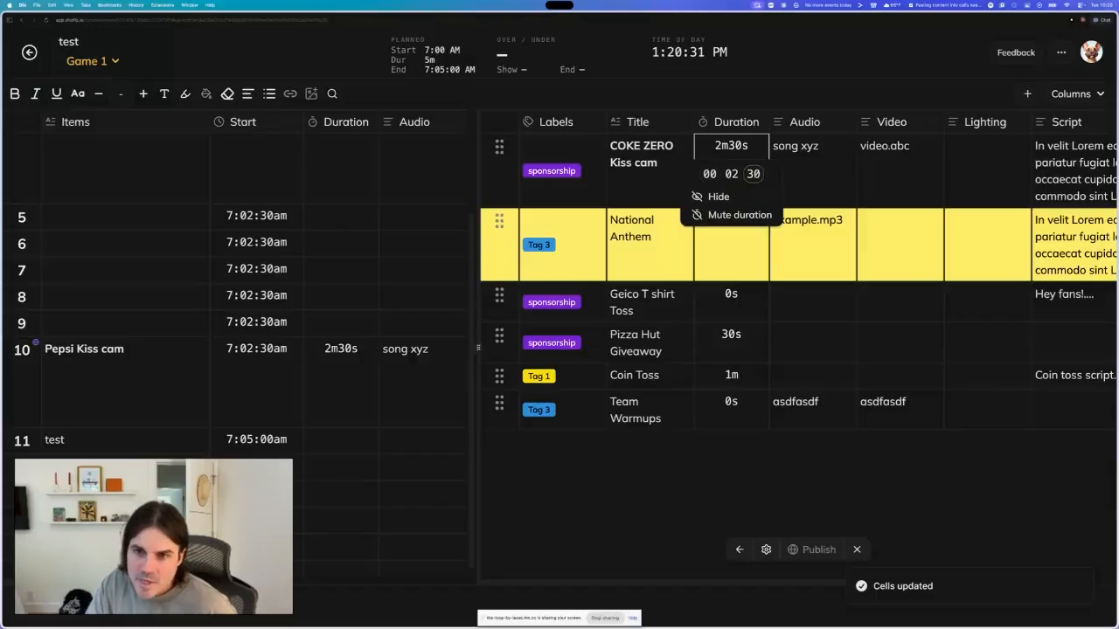
type("15")
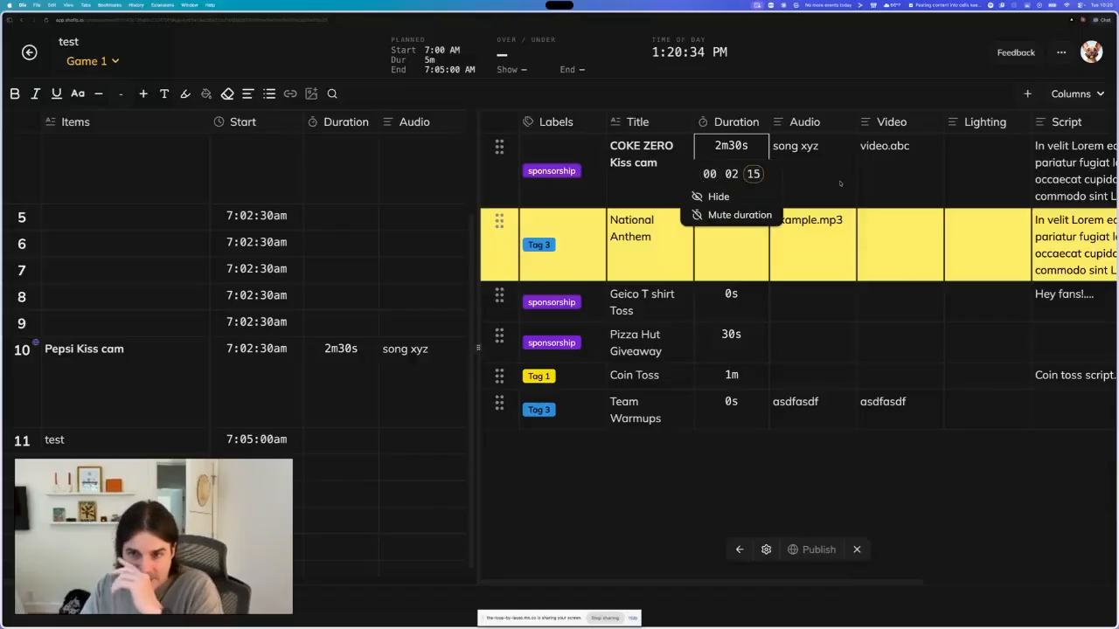
key("Tab")
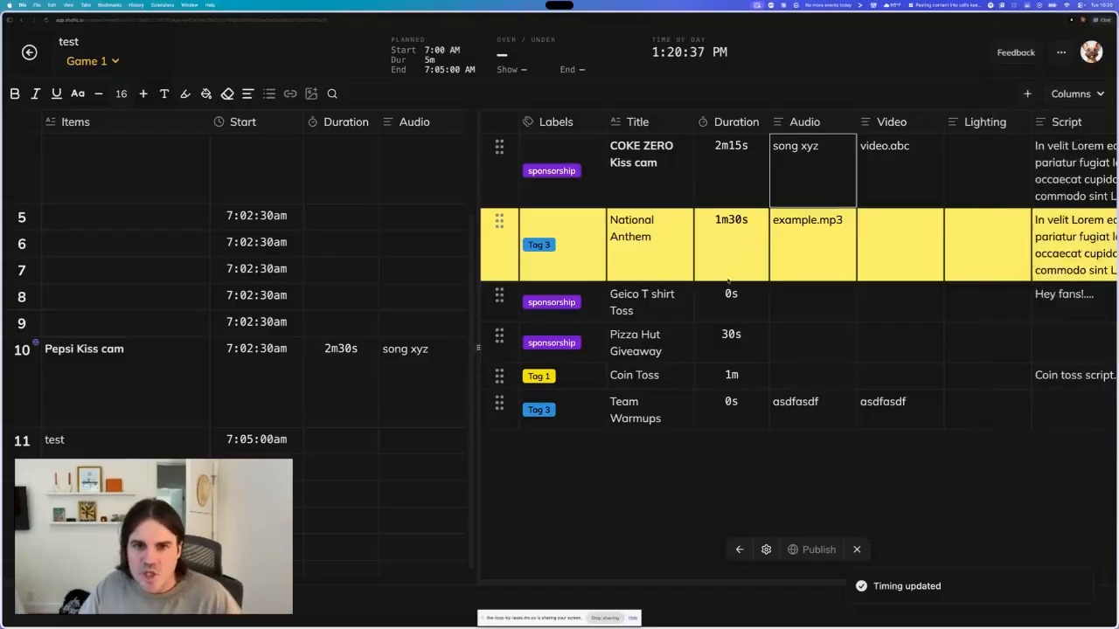
- Insert two blank rows below Team Warmups in the element list
left_click(528, 410)
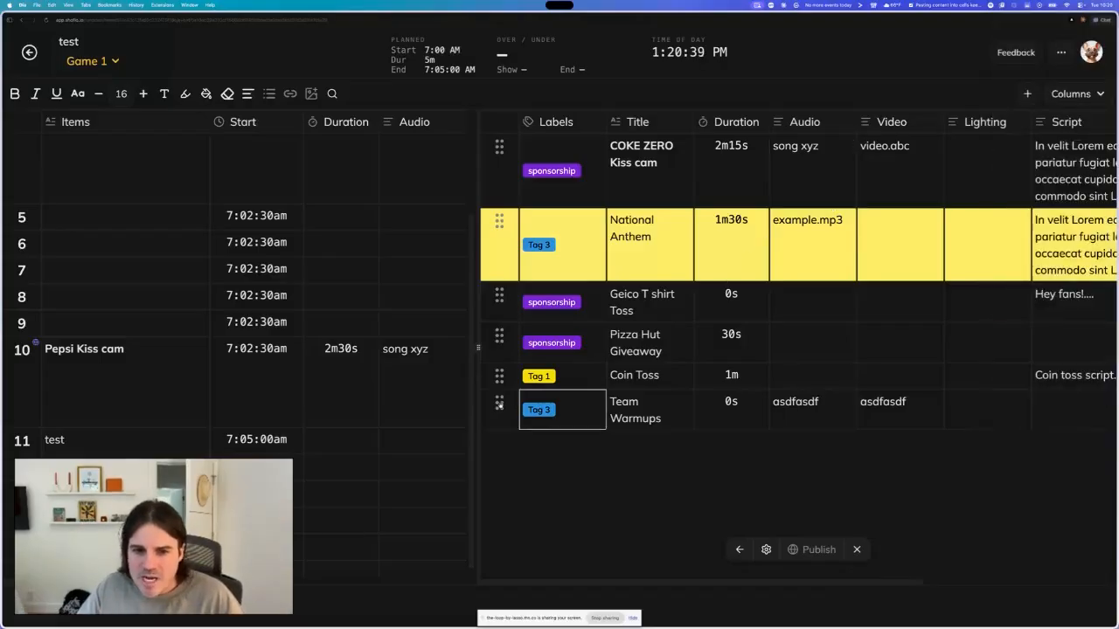
left_click(500, 404)
left_click(566, 560)
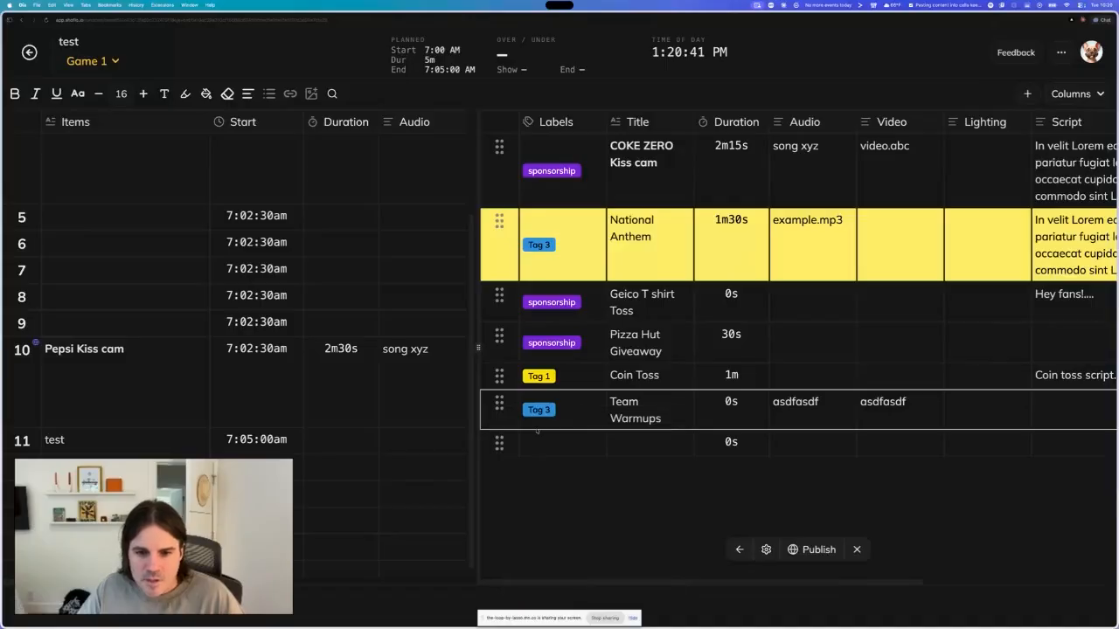
left_click(499, 404)
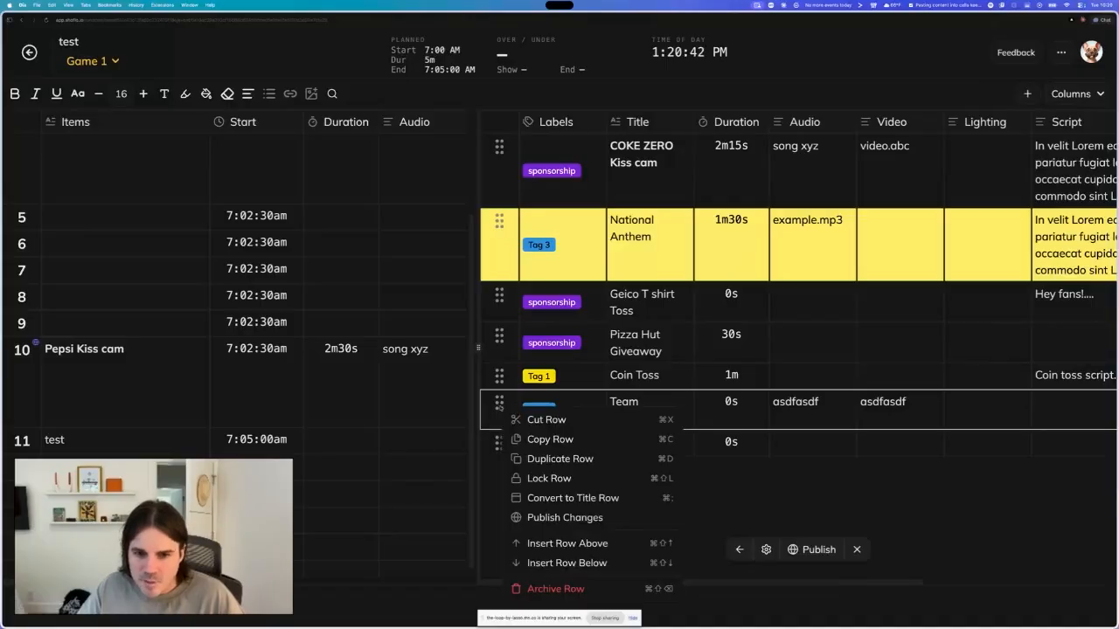
left_click(566, 563)
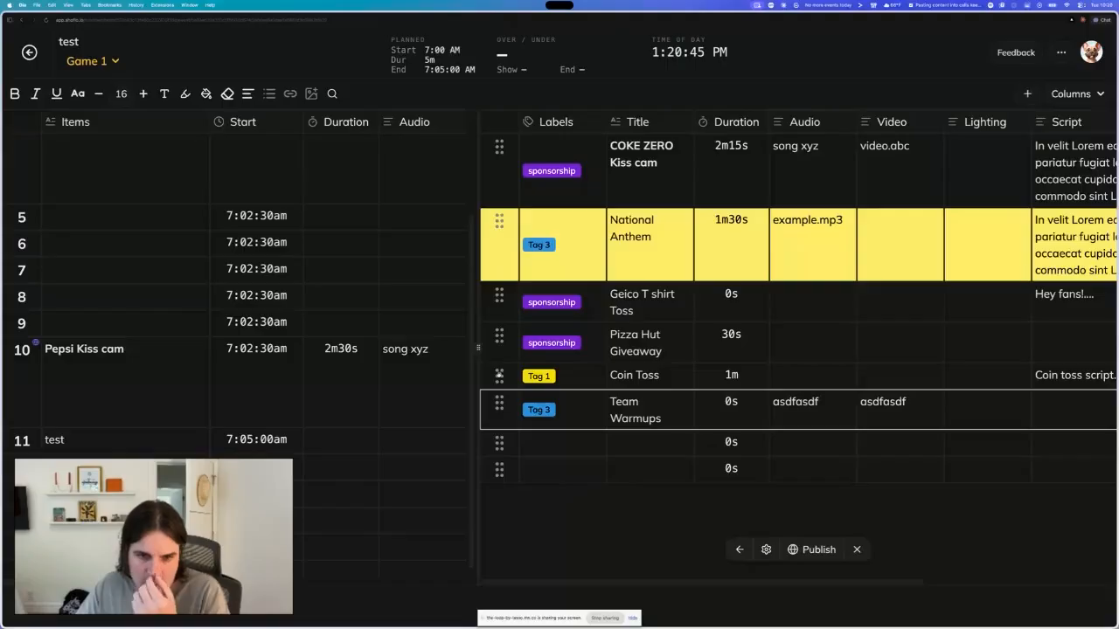
- Title the first blank row below Team Warmups test element
left_click(499, 375)
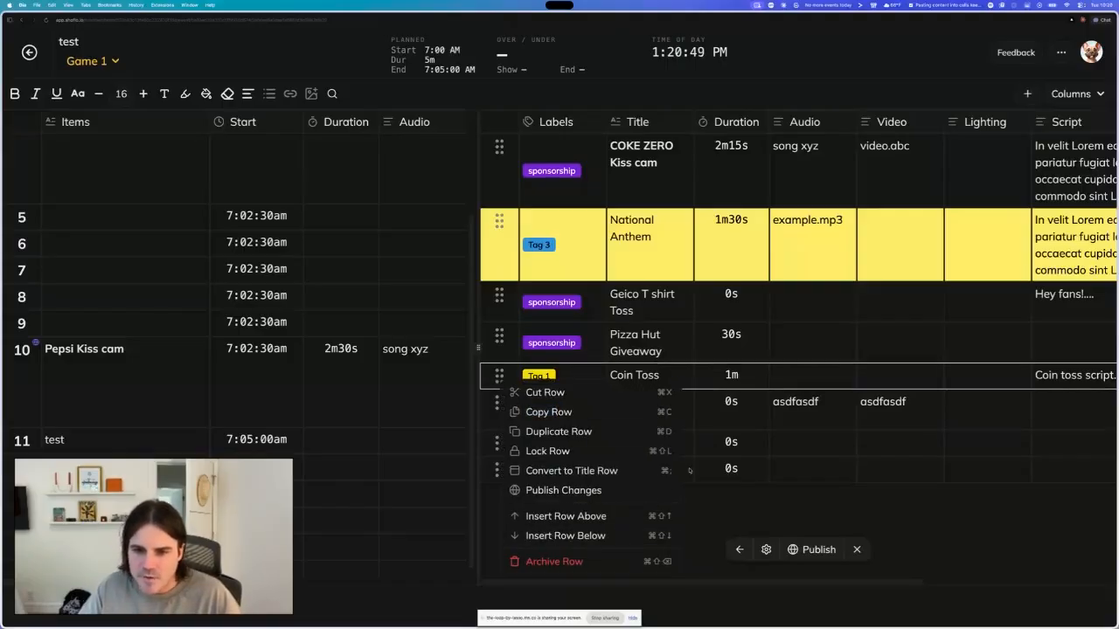
left_click(800, 445)
left_click(566, 445)
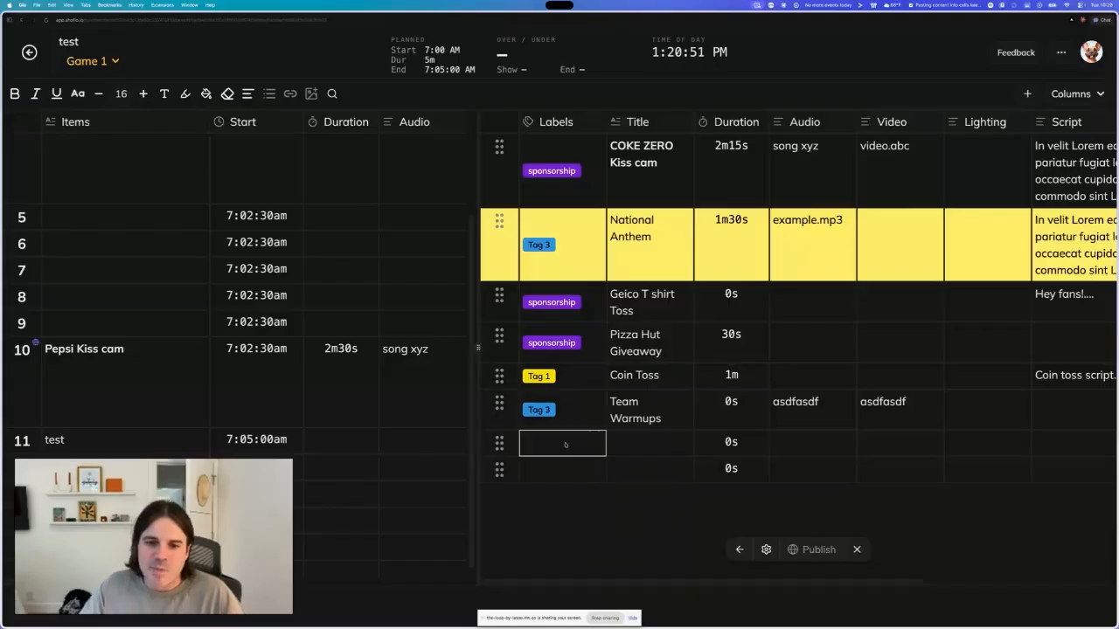
left_click(624, 451)
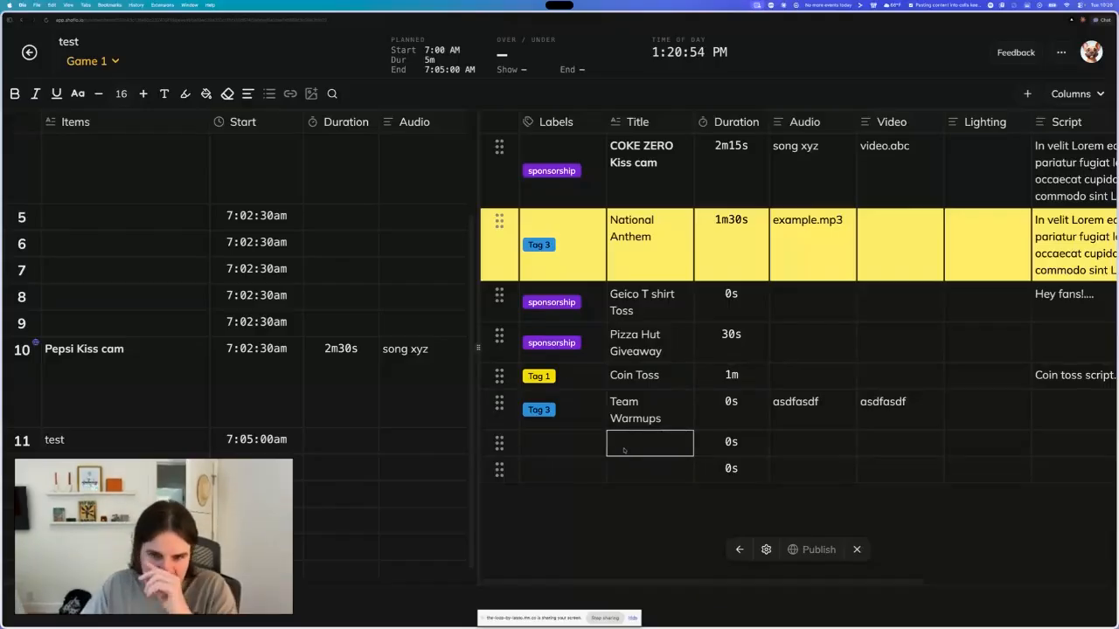
type("test ")
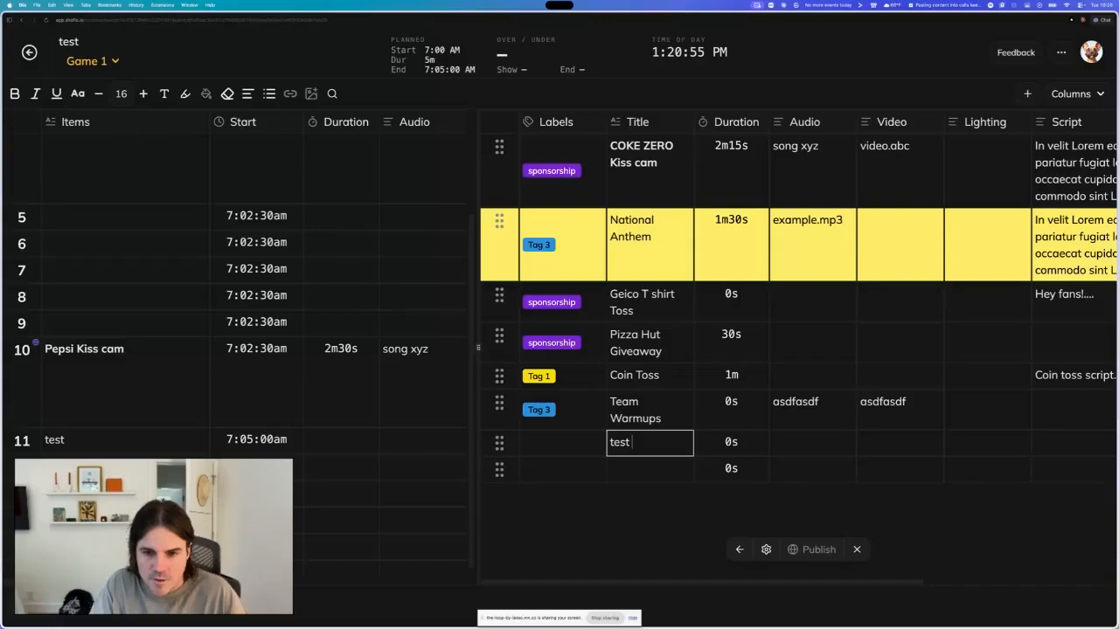
type("element")
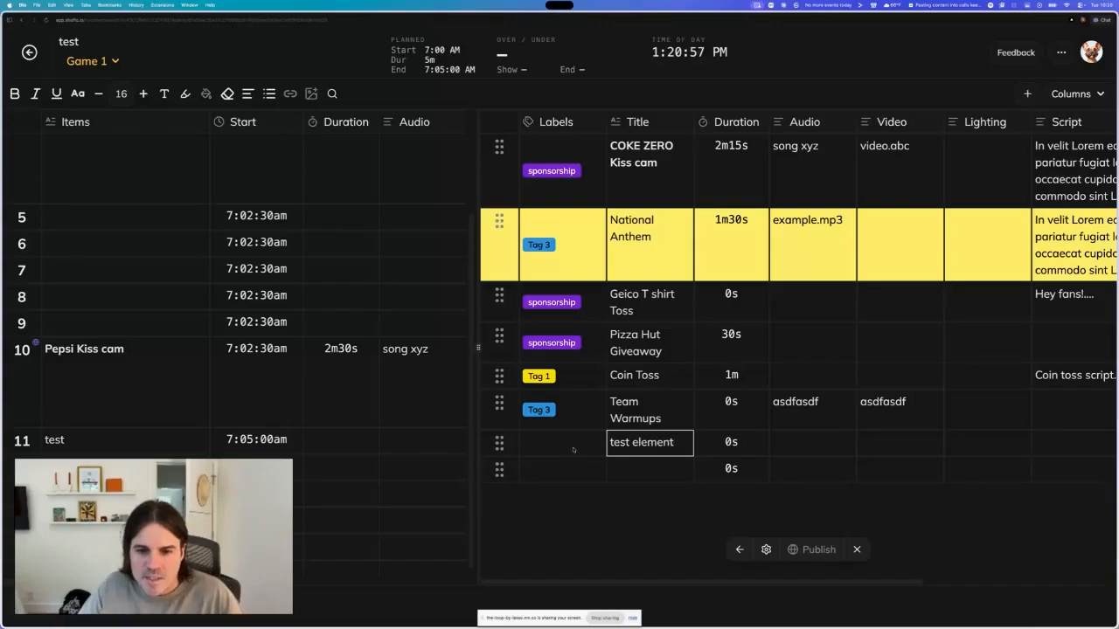
- Apply the sponsorship label to the test element row
left_click(573, 450)
left_click(557, 446)
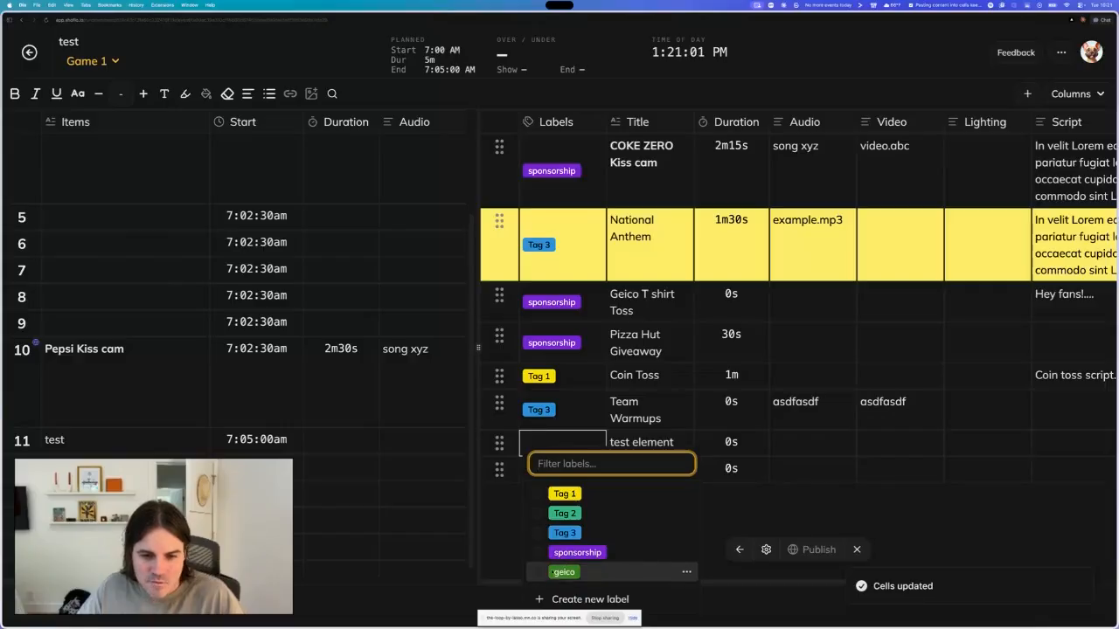
left_click(577, 552)
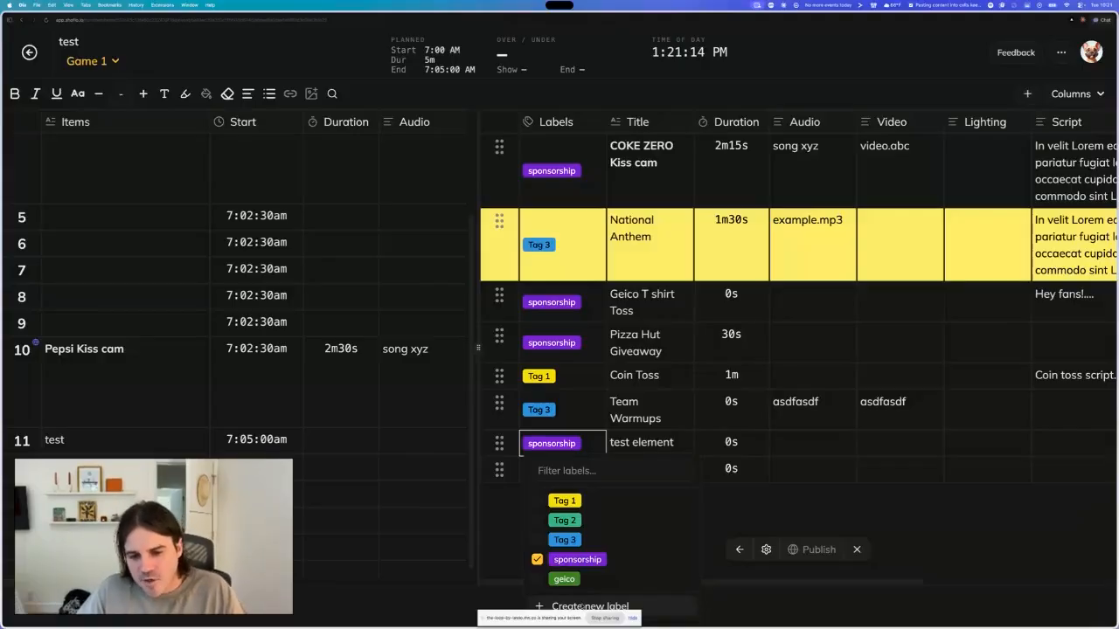
- Create a new label named pre-game with colour #A59F1E and add it to the test element row
left_click(583, 606)
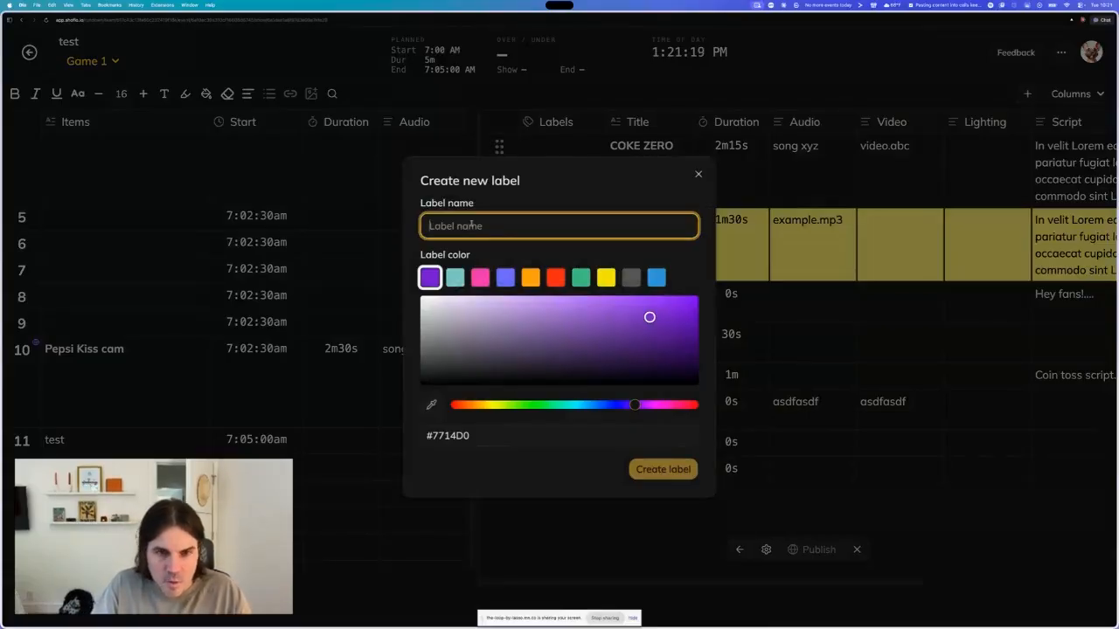
type("pre-game")
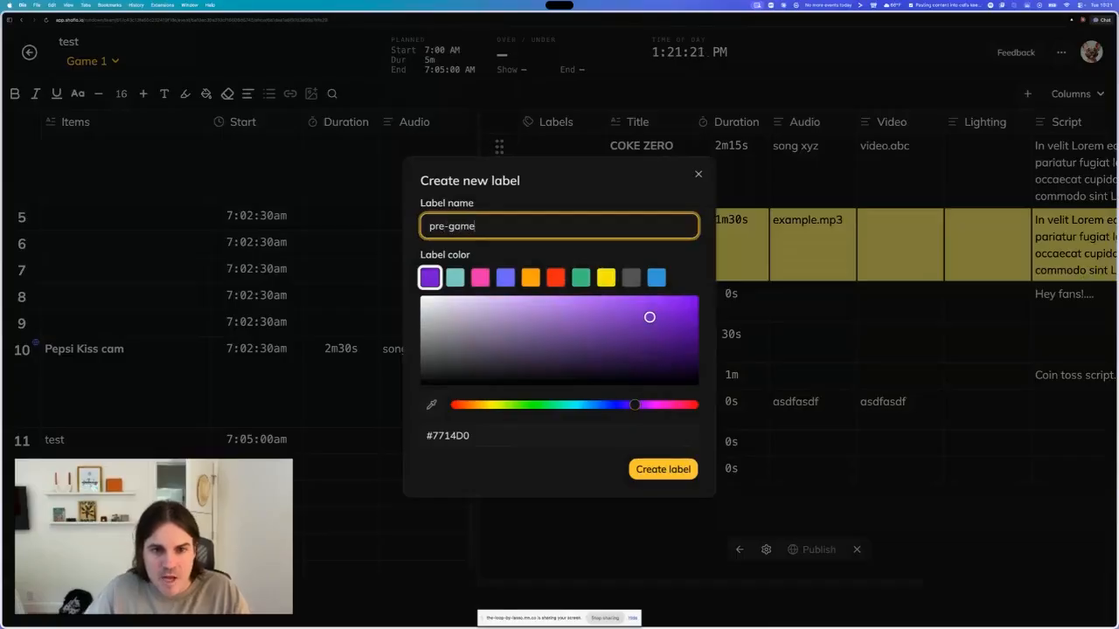
left_click(605, 278)
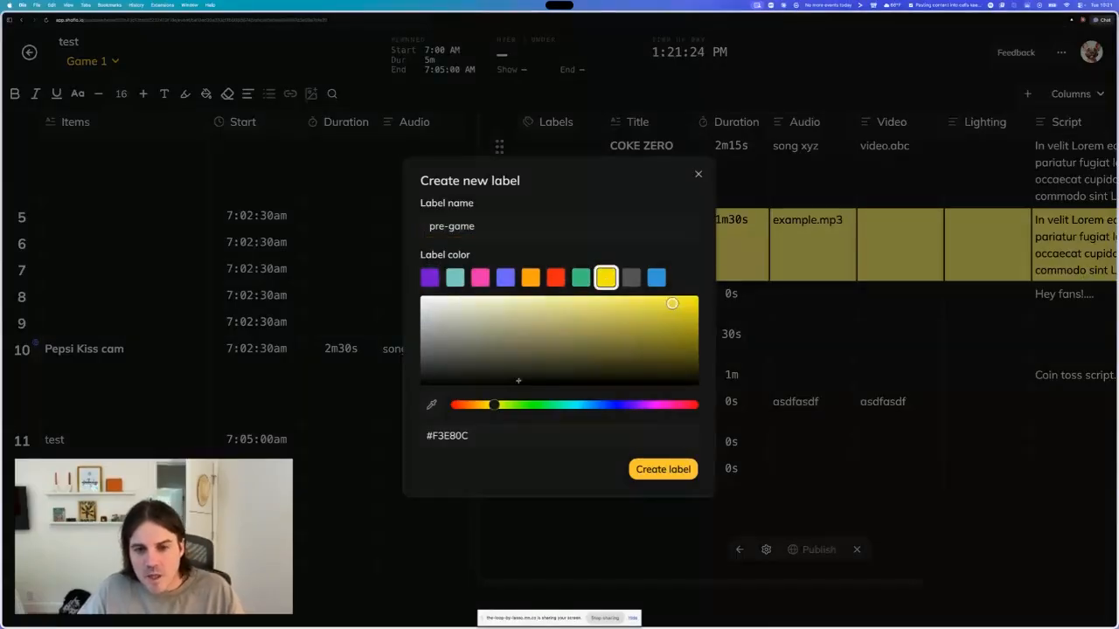
left_click(613, 332)
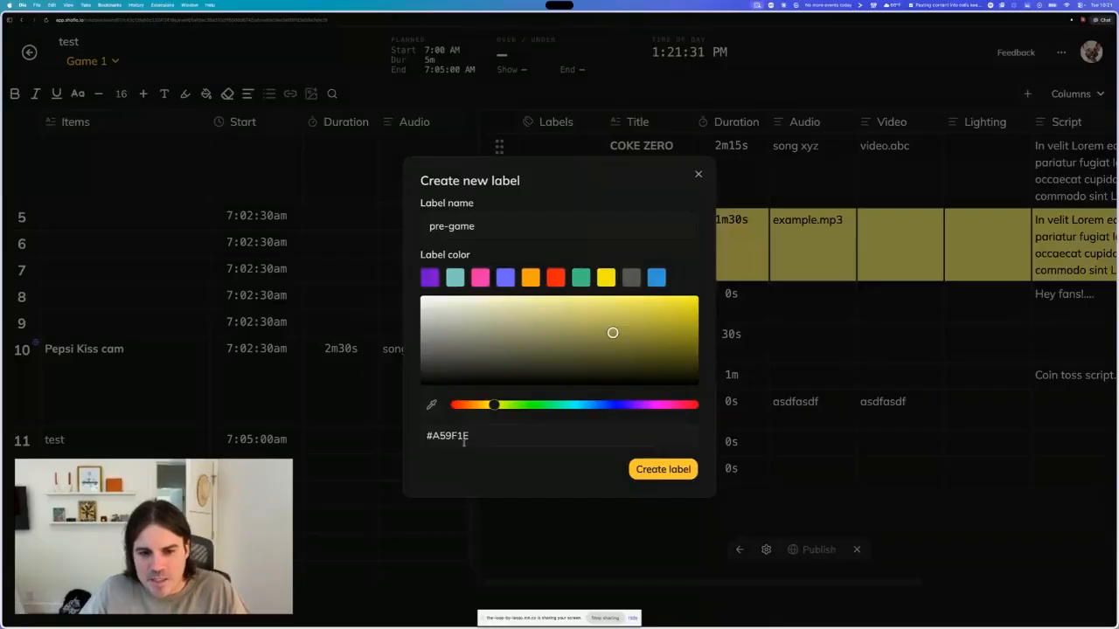
left_click(662, 469)
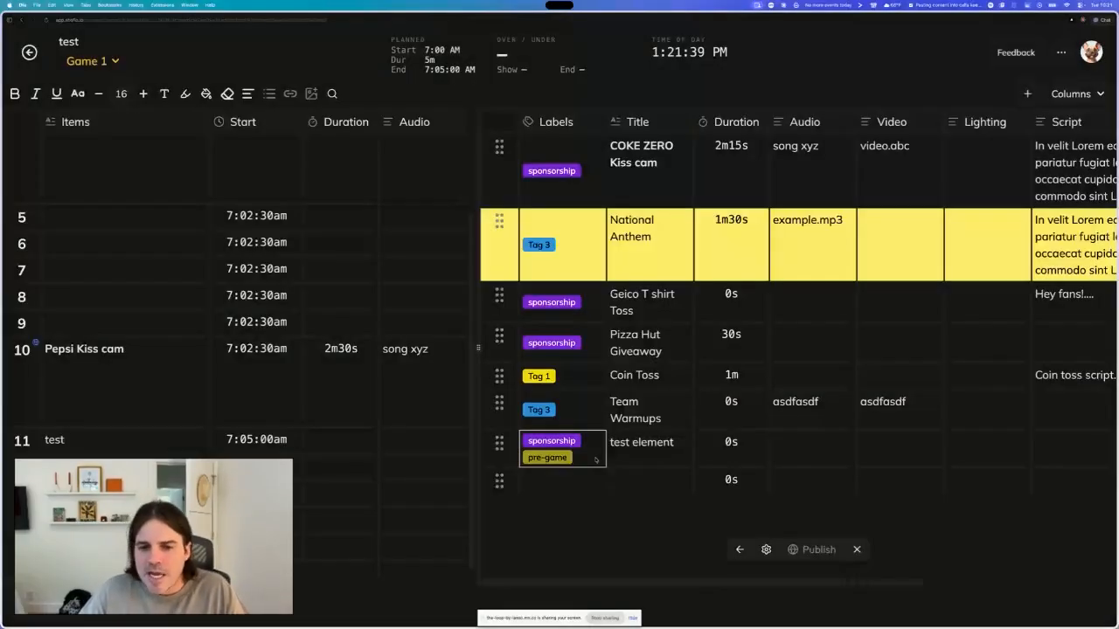
- Open the sponsorship label's edit dialog from the label list and save it
left_click(595, 460)
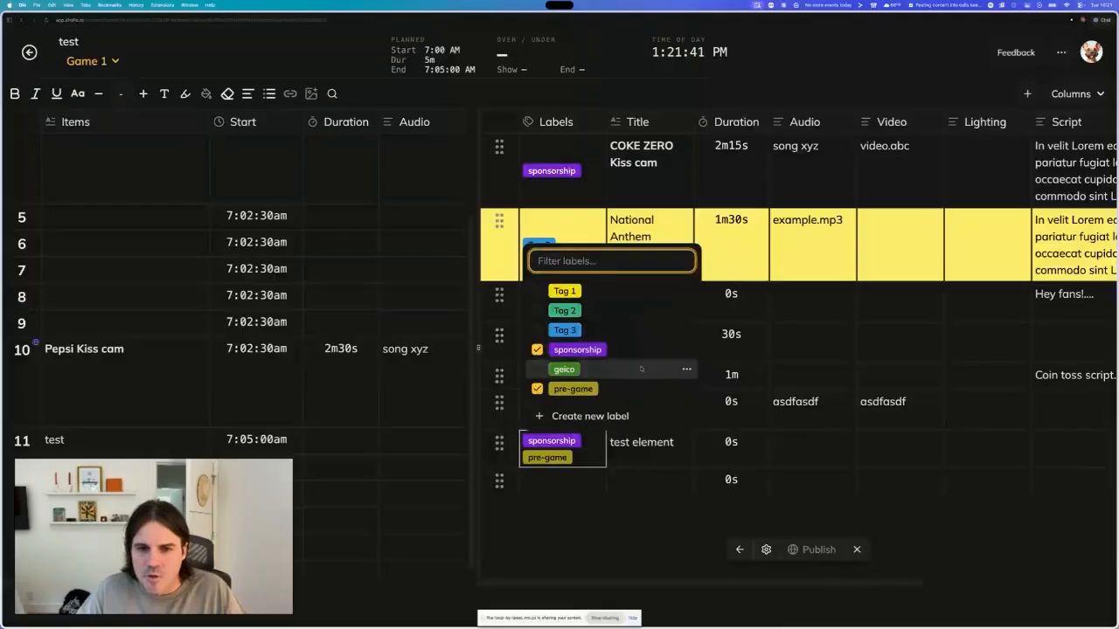
left_click(686, 351)
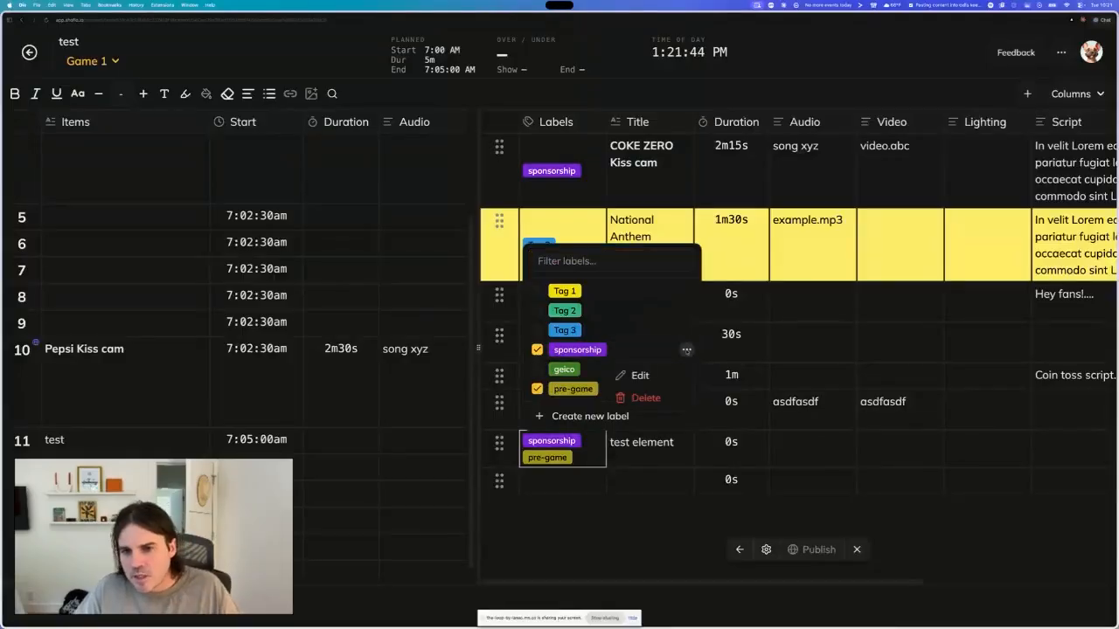
left_click(659, 334)
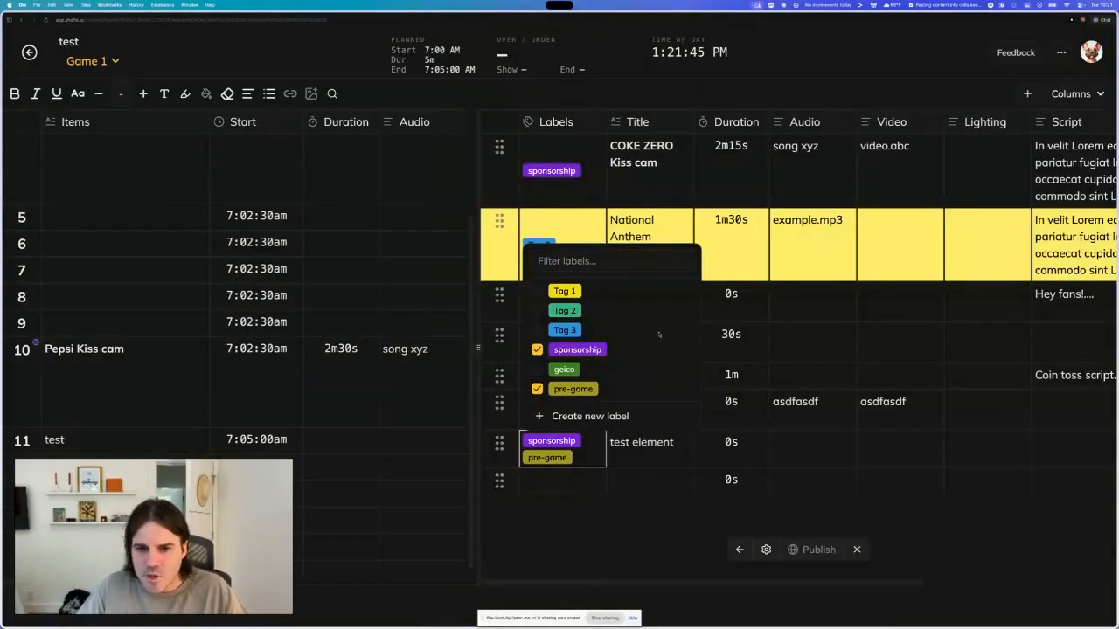
left_click(687, 350)
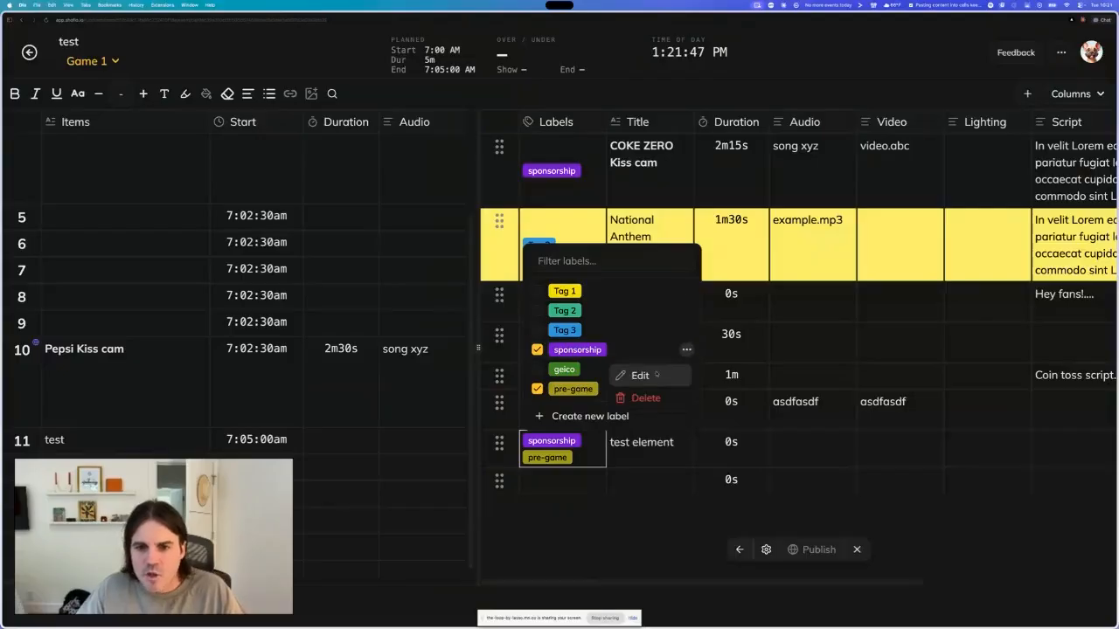
left_click(640, 375)
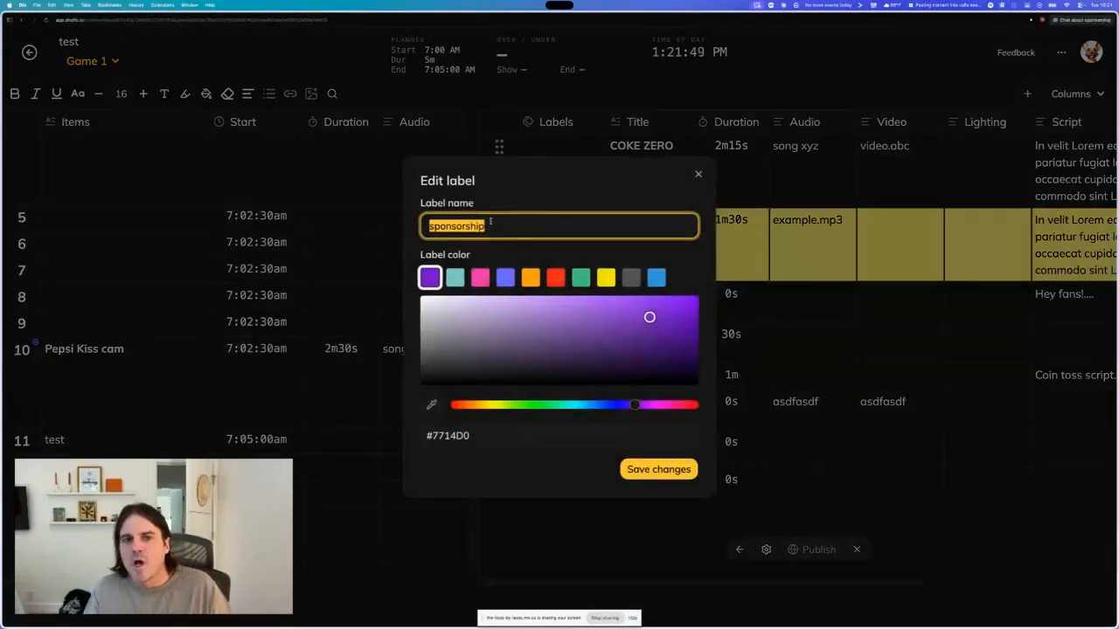
left_click(491, 221)
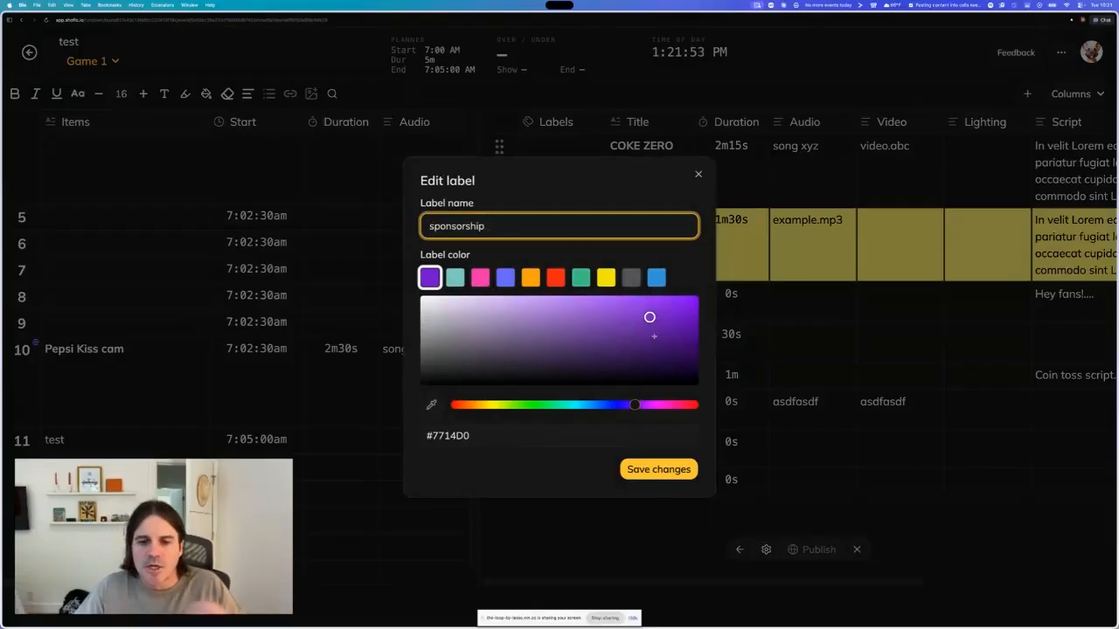
left_click(658, 470)
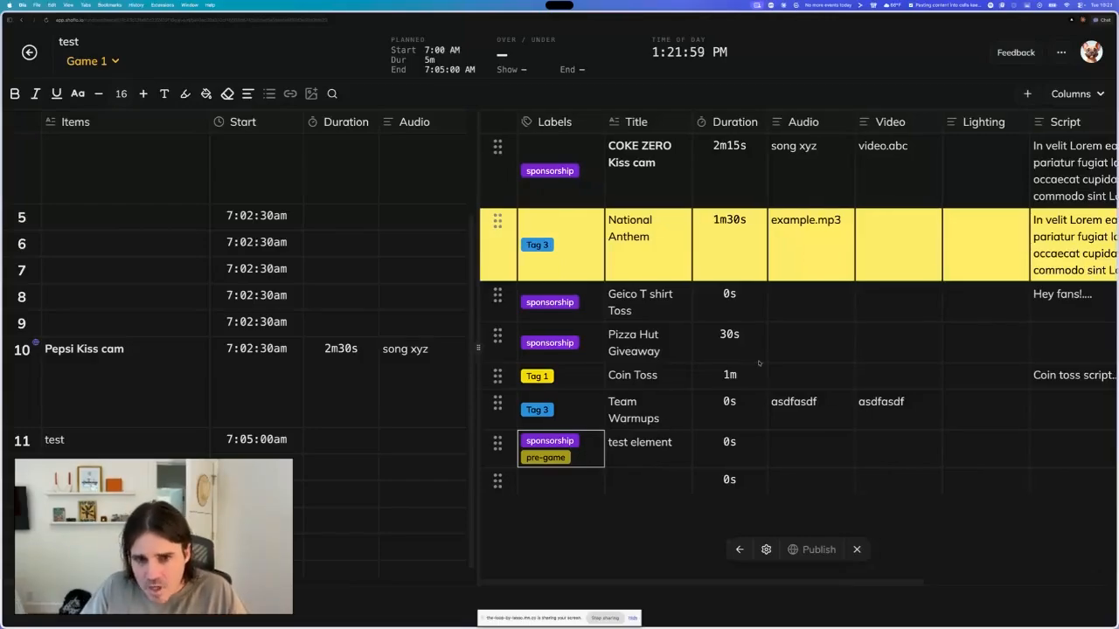
scroll(759, 363, "right", 5)
scroll(759, 362, "left", 5)
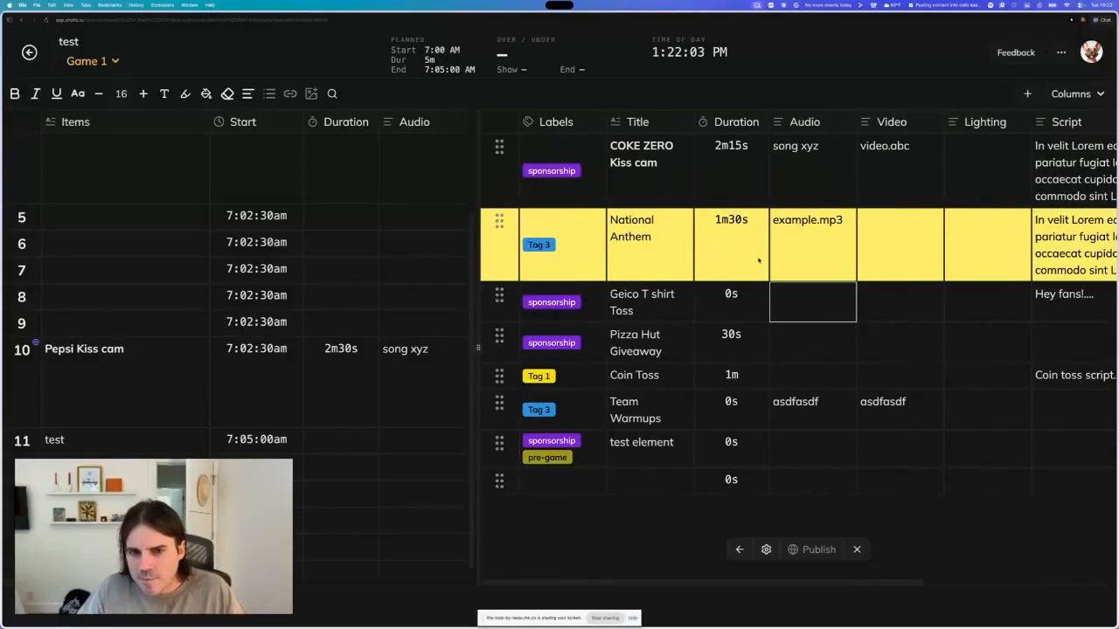
left_click(599, 317)
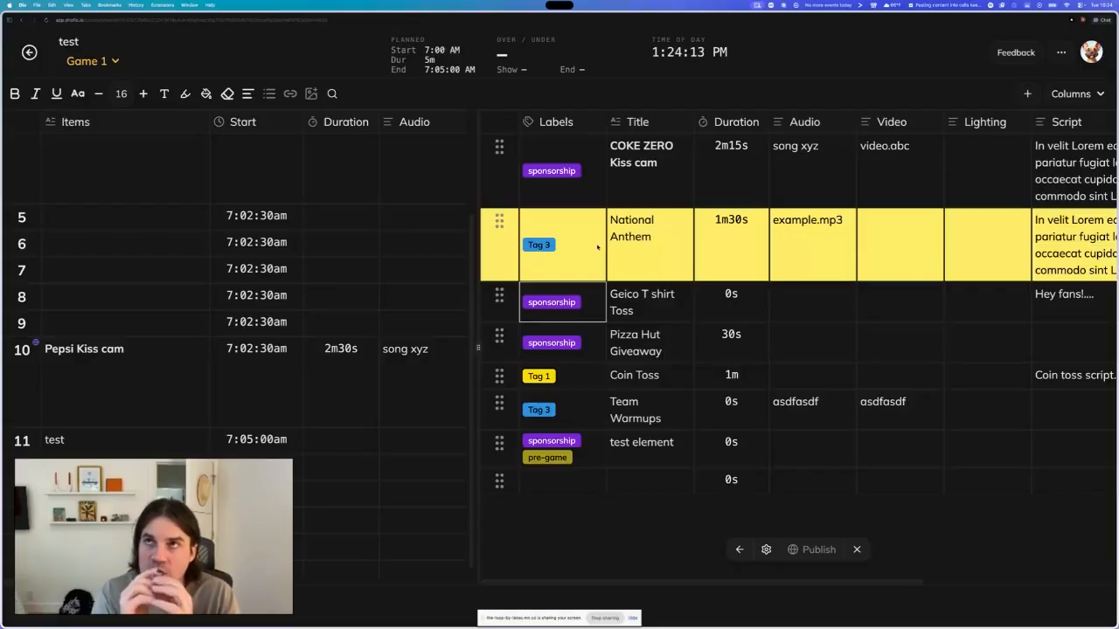
left_click(896, 179)
scroll(896, 184, "right", 4)
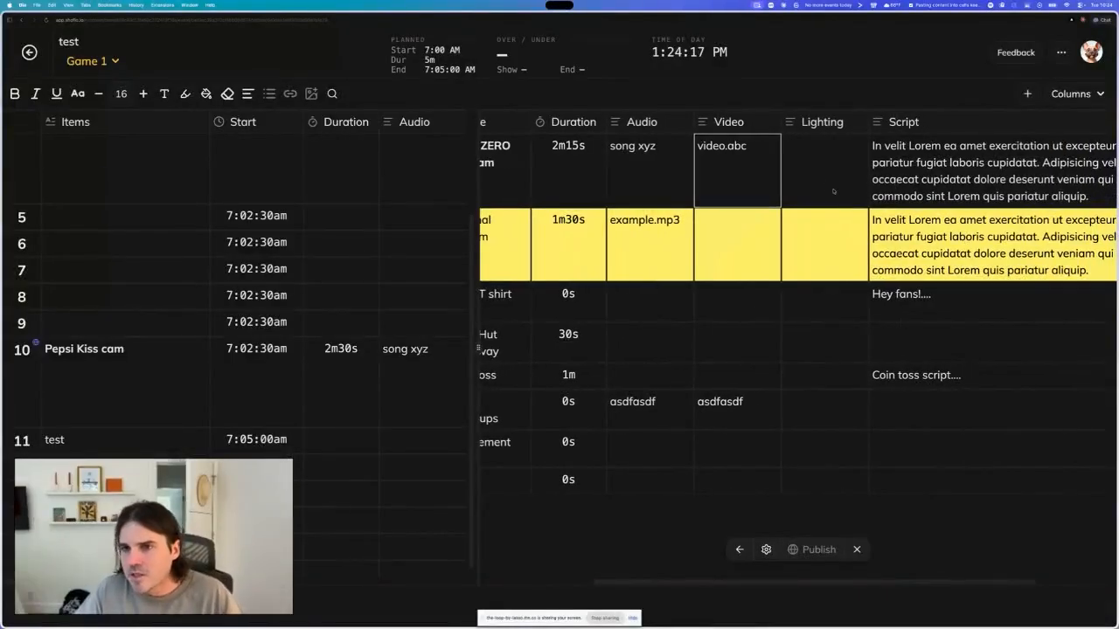
scroll(874, 192, "left", 4)
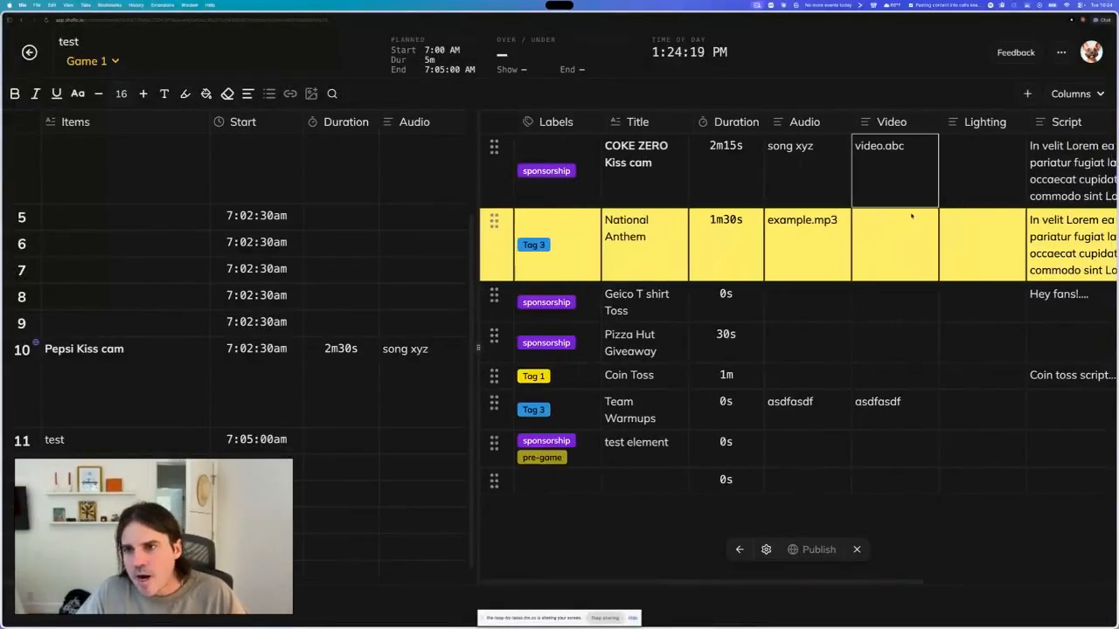
scroll(804, 227, "right", 2)
- Select the Team Warmups video text and try adding a link to it
left_click(812, 413)
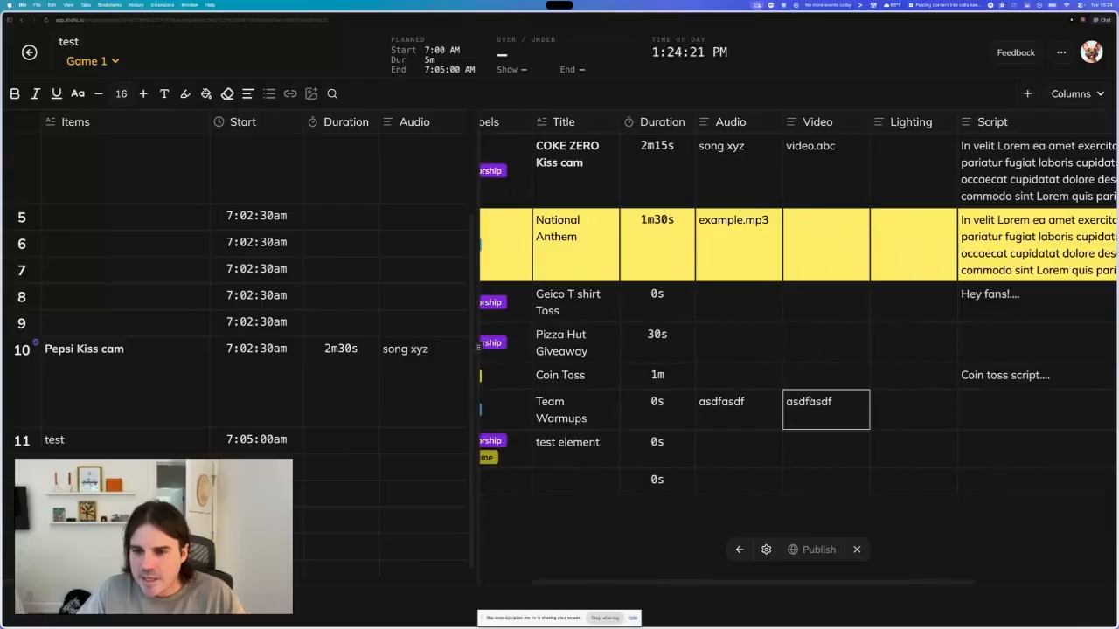
left_click_drag(787, 402, 839, 403)
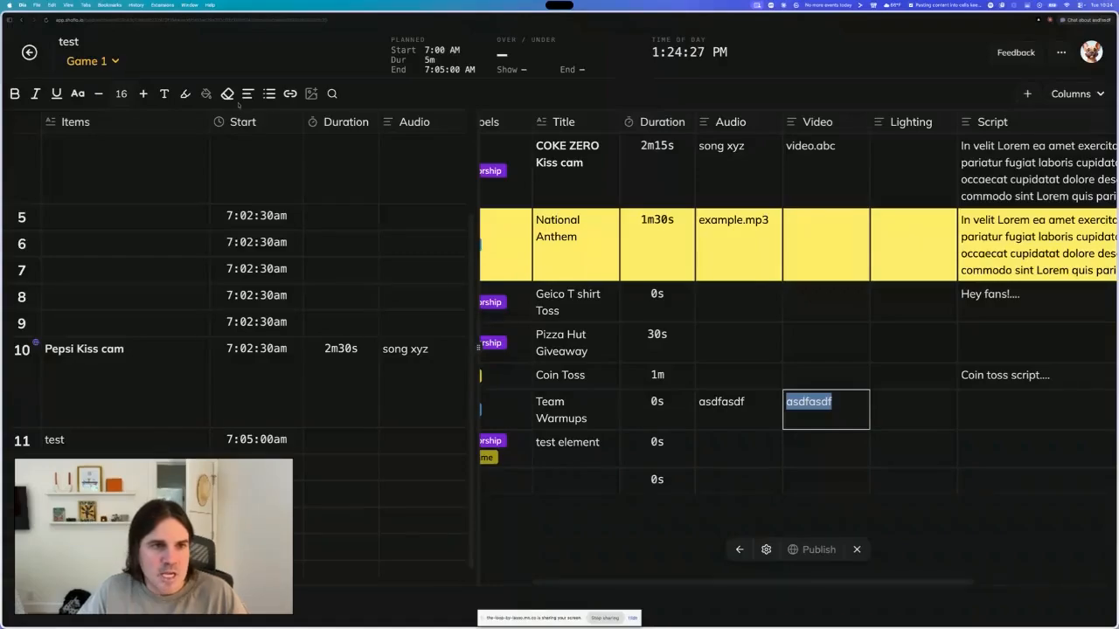
left_click(290, 93)
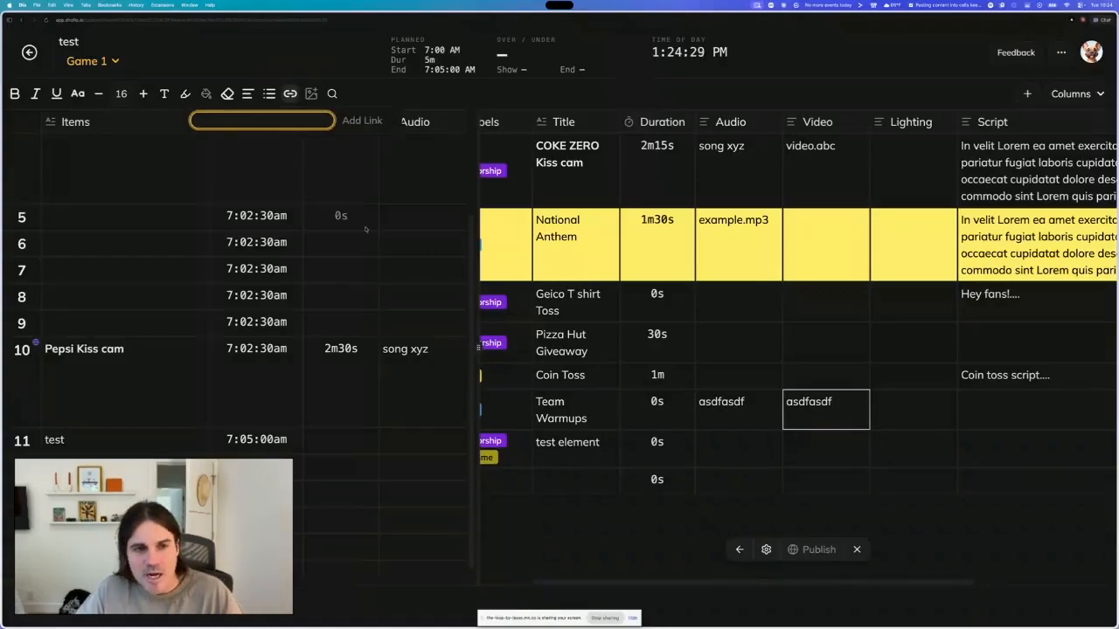
left_click(823, 478)
left_click(809, 404)
double_click(808, 405)
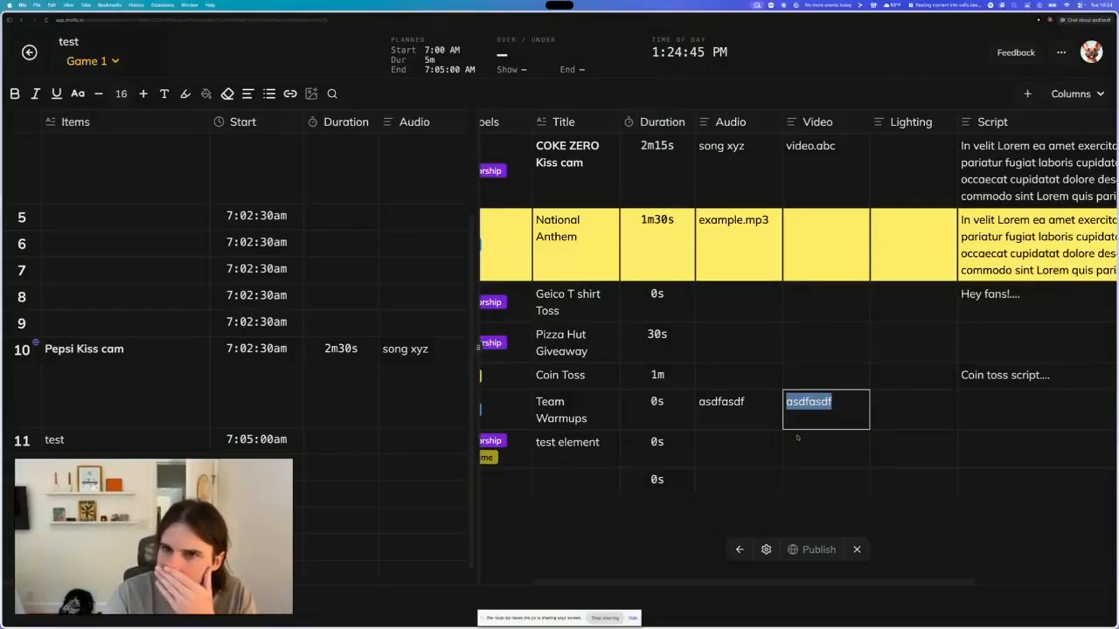
left_click(726, 332)
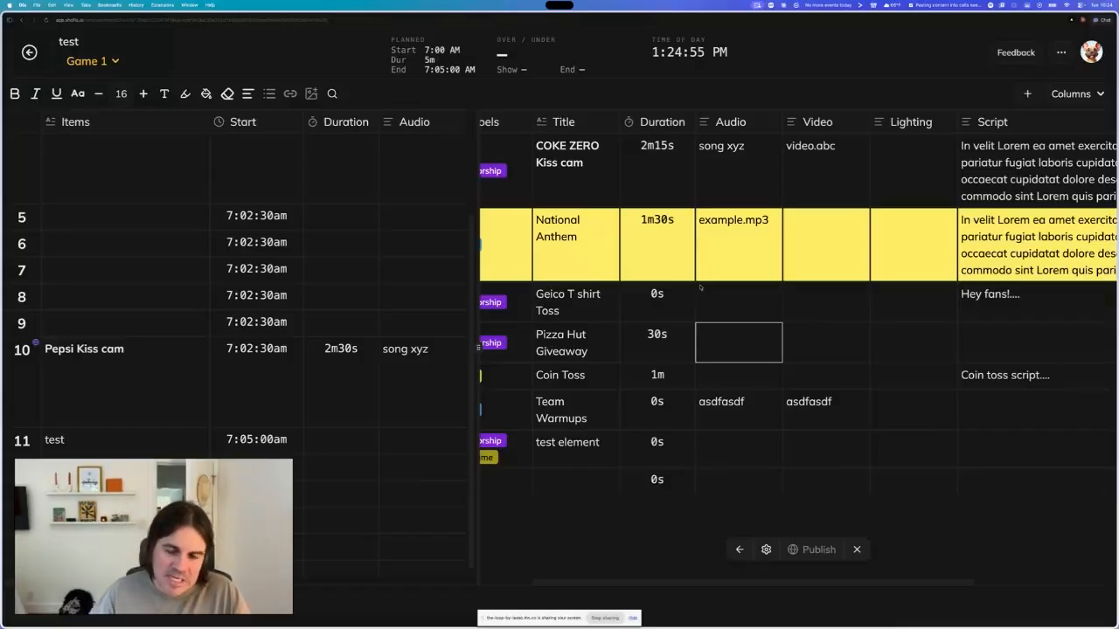
left_click(715, 337)
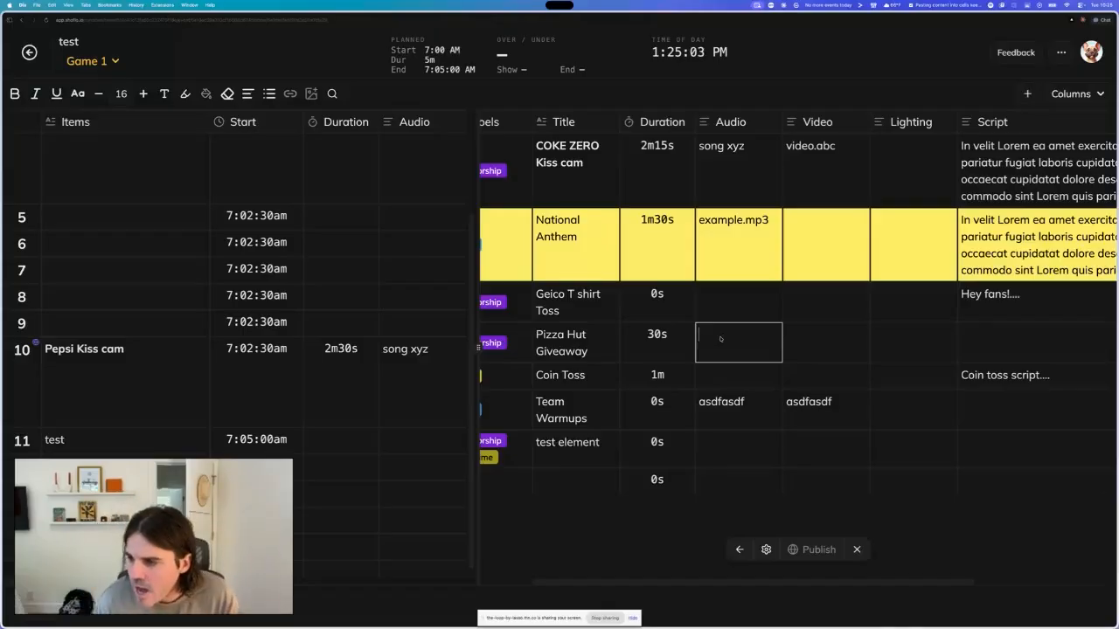
left_click(821, 353)
left_click(729, 358)
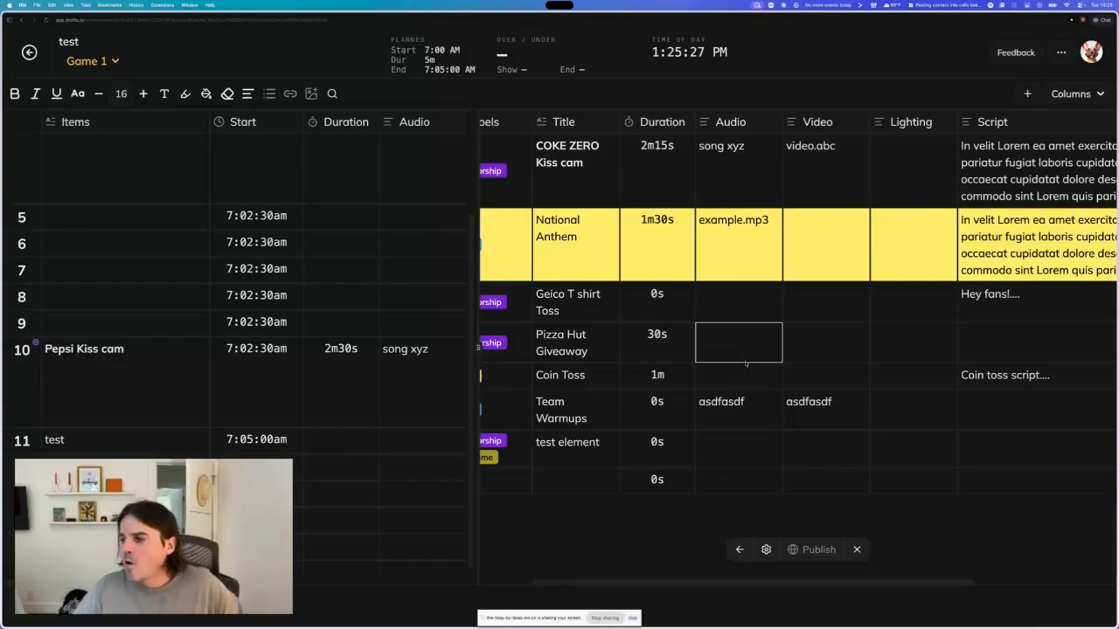
scroll(745, 373, "left", 2)
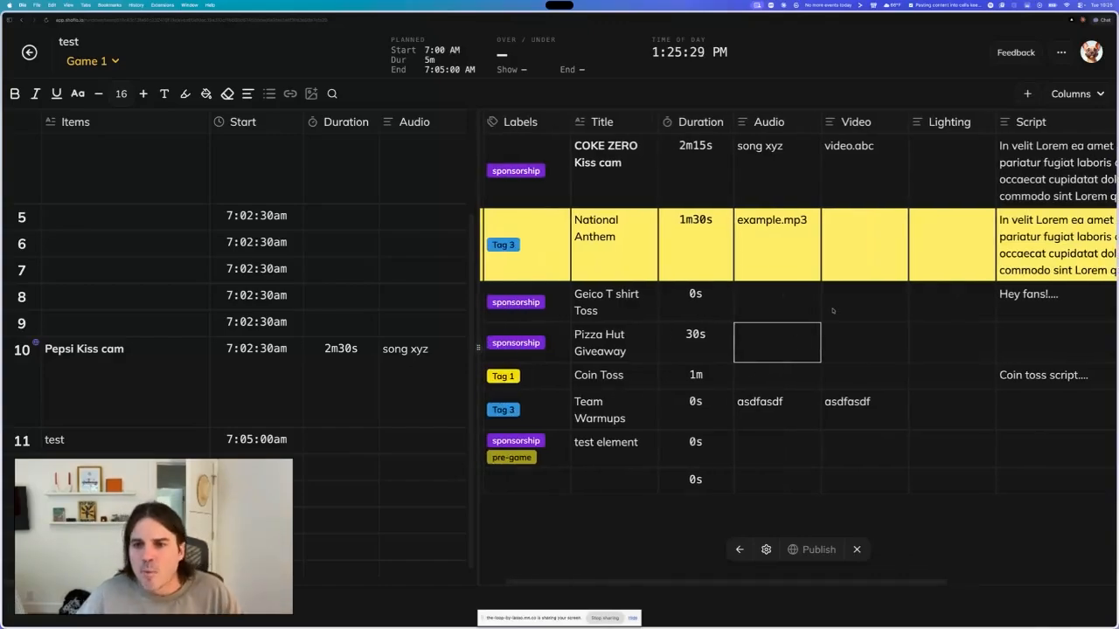
scroll(708, 306, "left", 1)
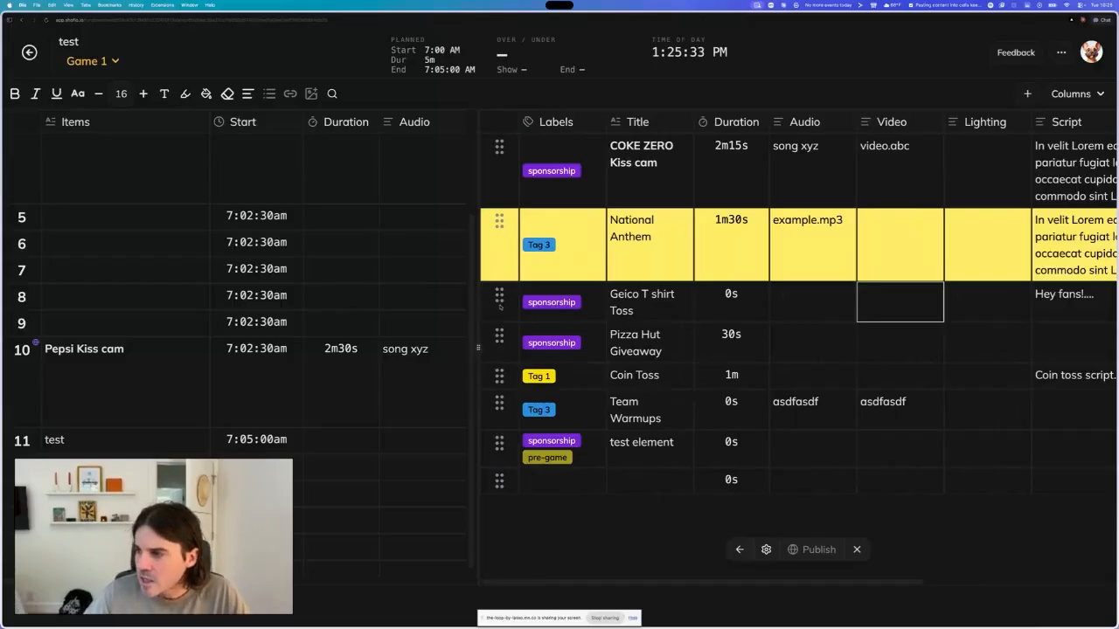
left_click(500, 302)
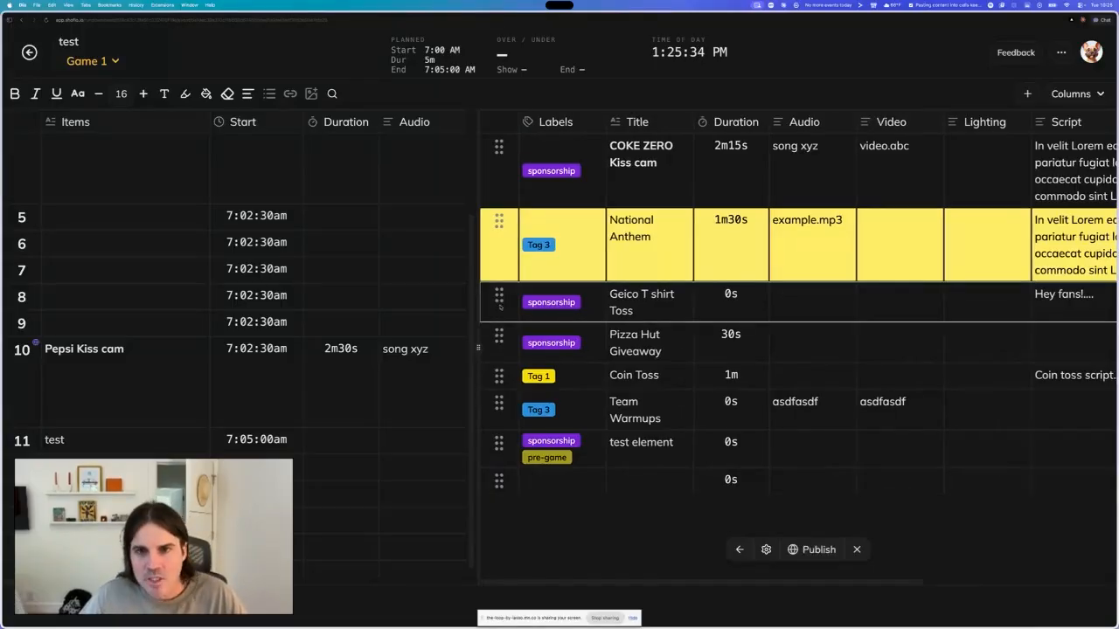
- Widen the rundown panel by moving the split toward the element list
scroll(381, 331, "down", 1)
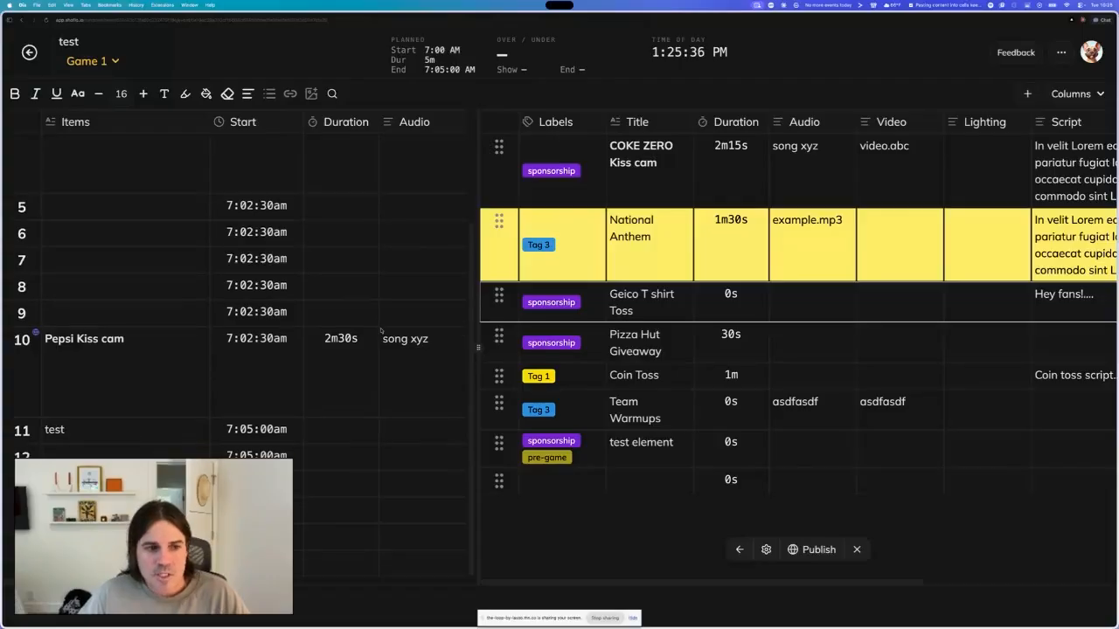
left_click(123, 367)
left_click_drag(479, 349, 599, 351)
left_click(122, 450)
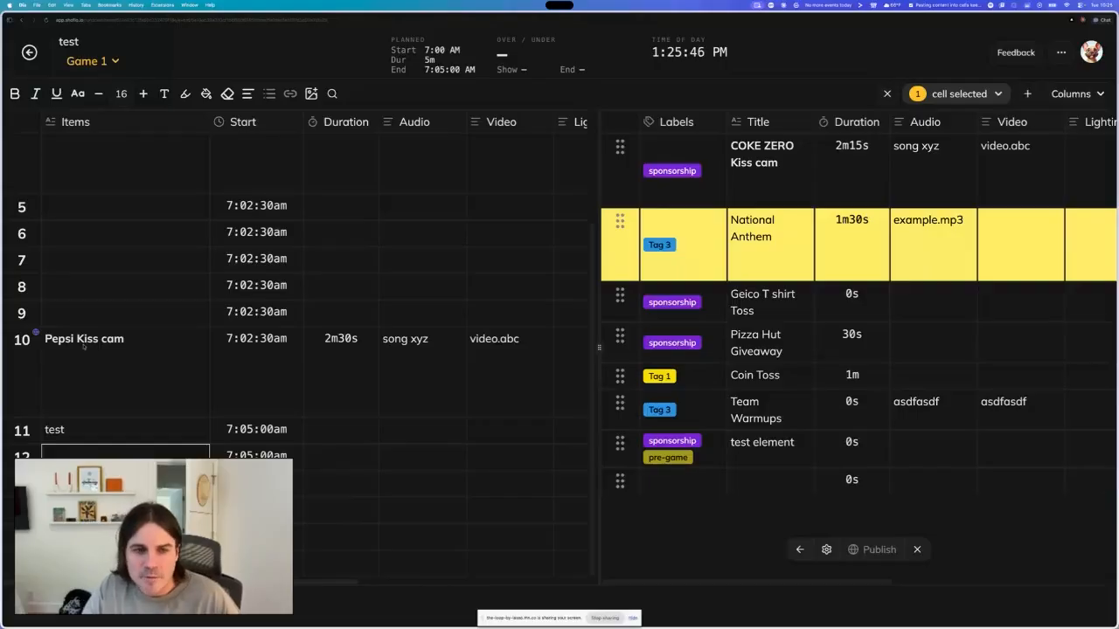
- Publish the COKE ZERO Kiss cam element's changes to the Game 1 rundown
left_click(773, 162)
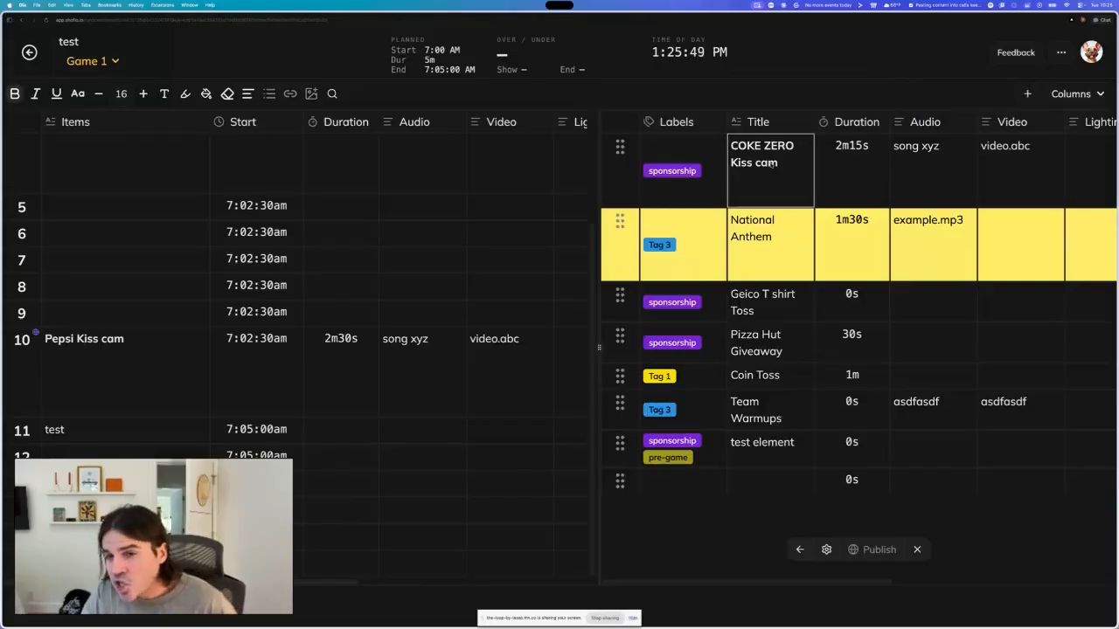
left_click(855, 148)
left_click(769, 165)
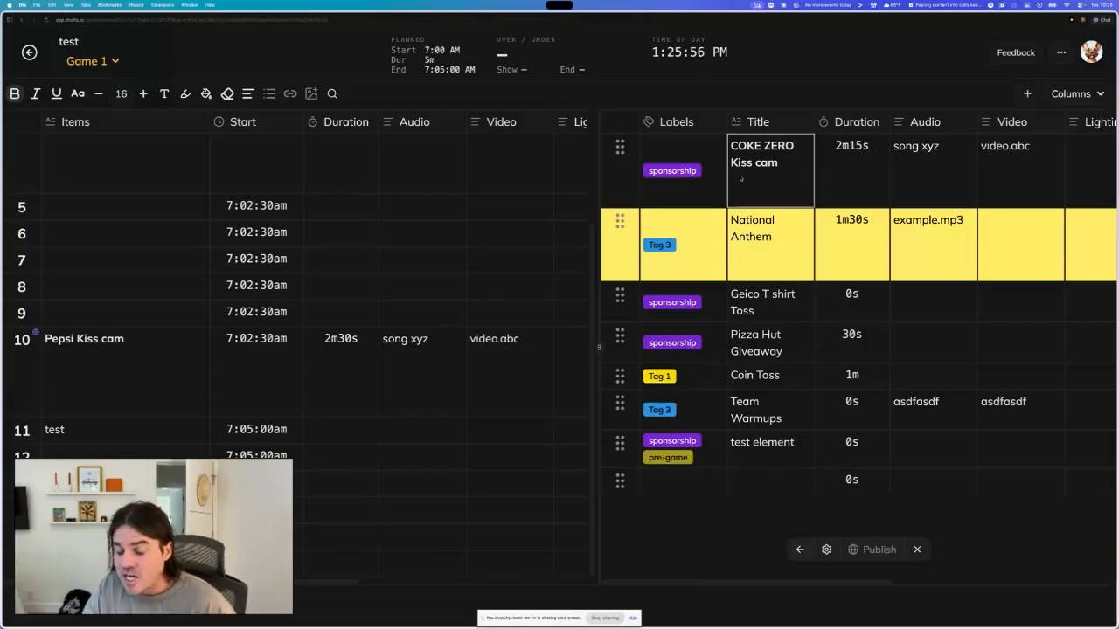
left_click(339, 362)
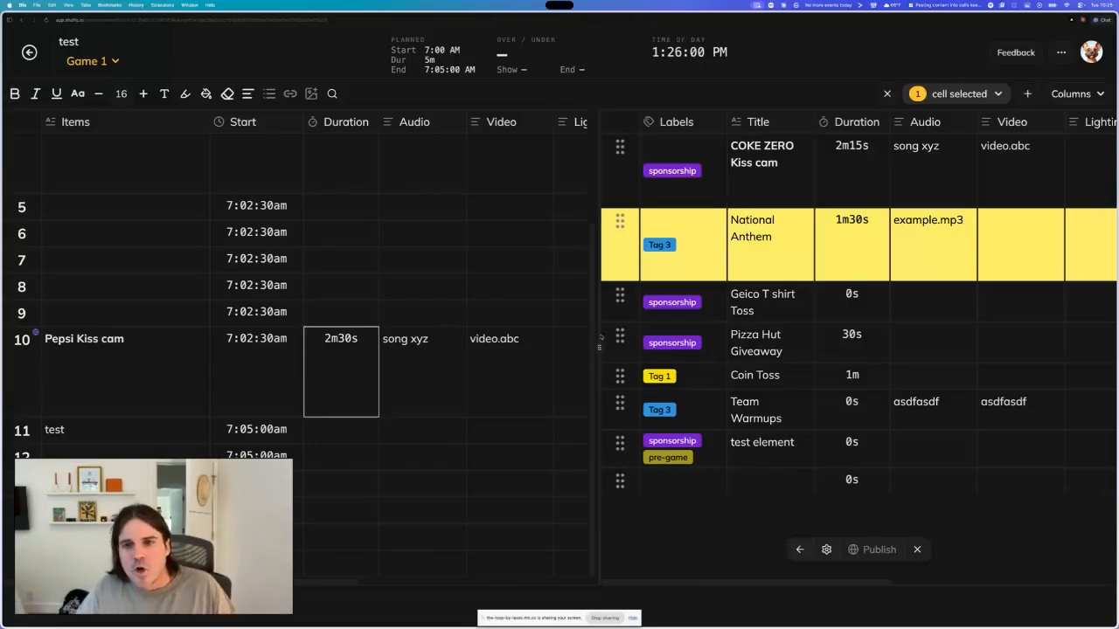
left_click(852, 179)
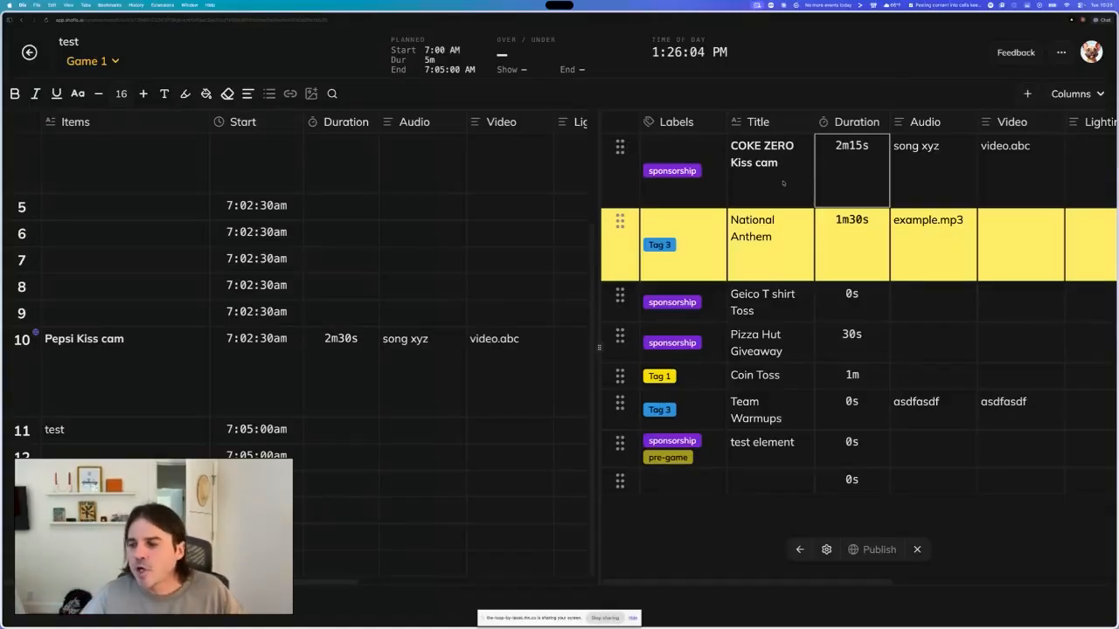
left_click(936, 174)
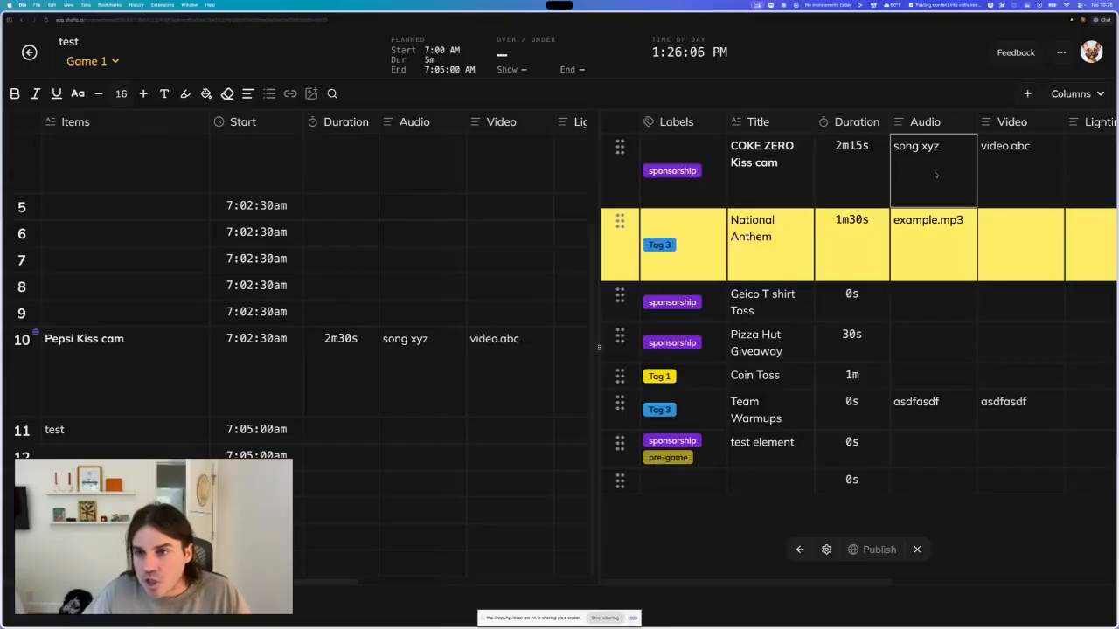
left_click(620, 150)
left_click_drag(600, 304, 575, 302)
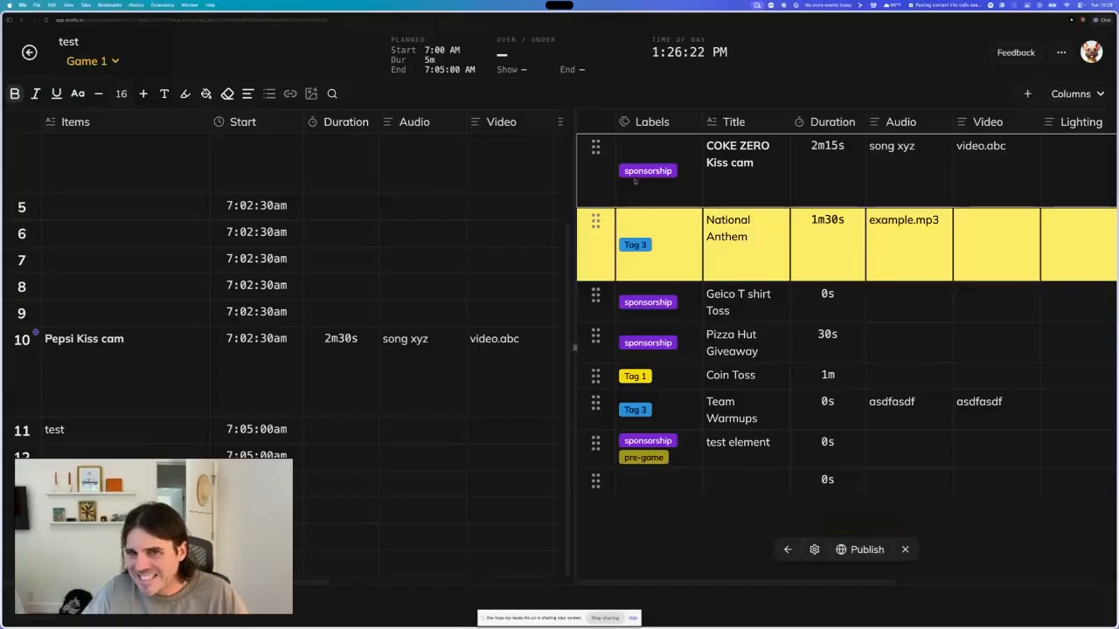
left_click(865, 550)
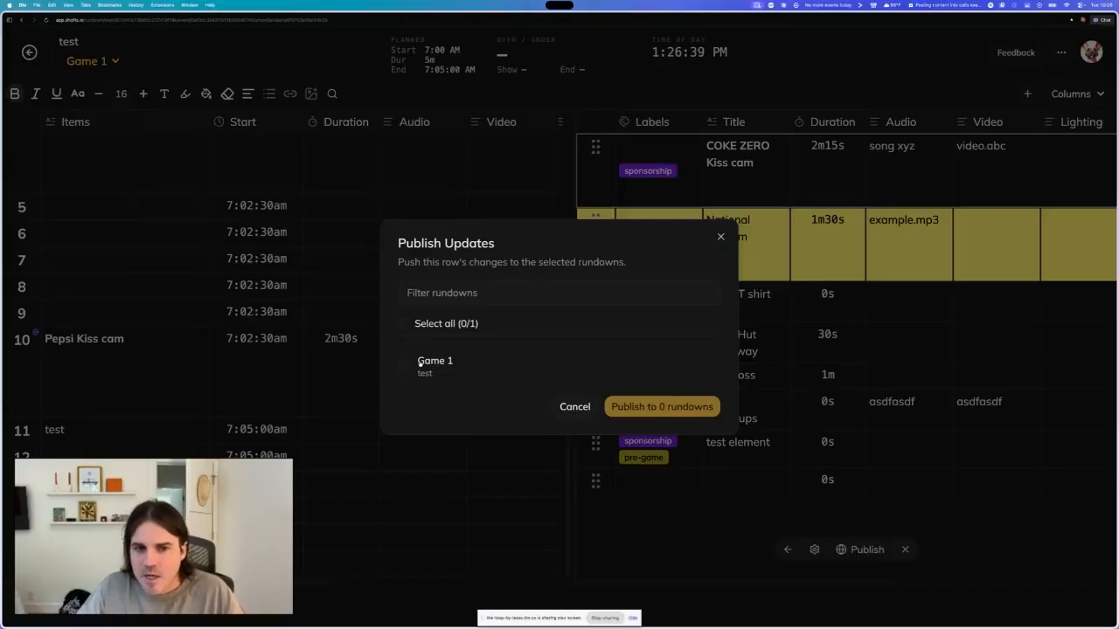
left_click(430, 364)
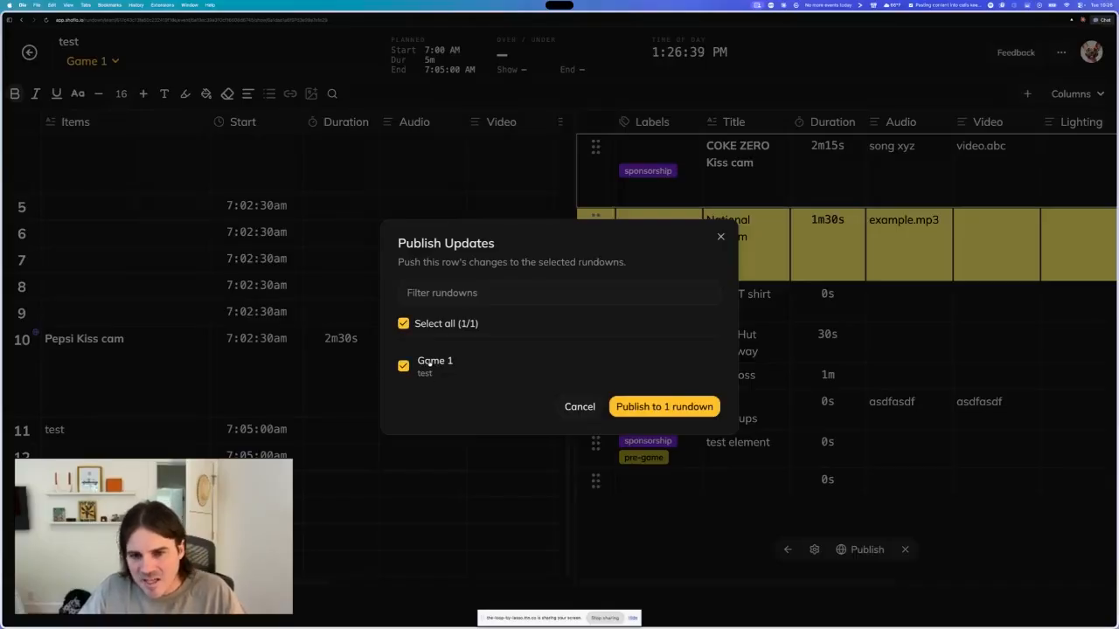
left_click(670, 409)
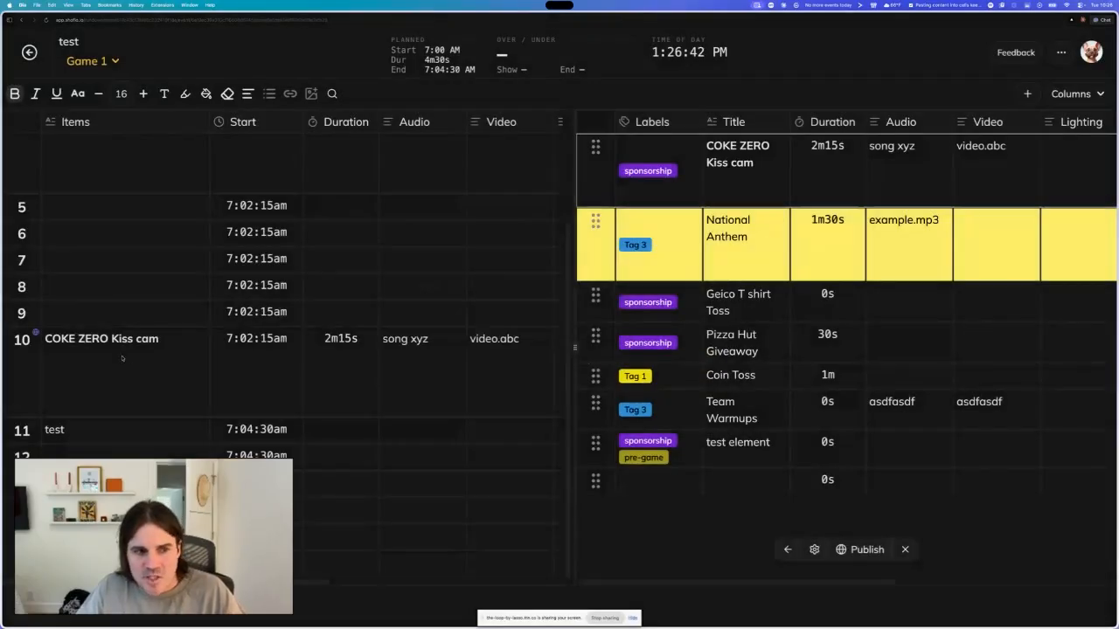
- Insert the National Anthem element into the rundown at row 8
left_click(95, 352)
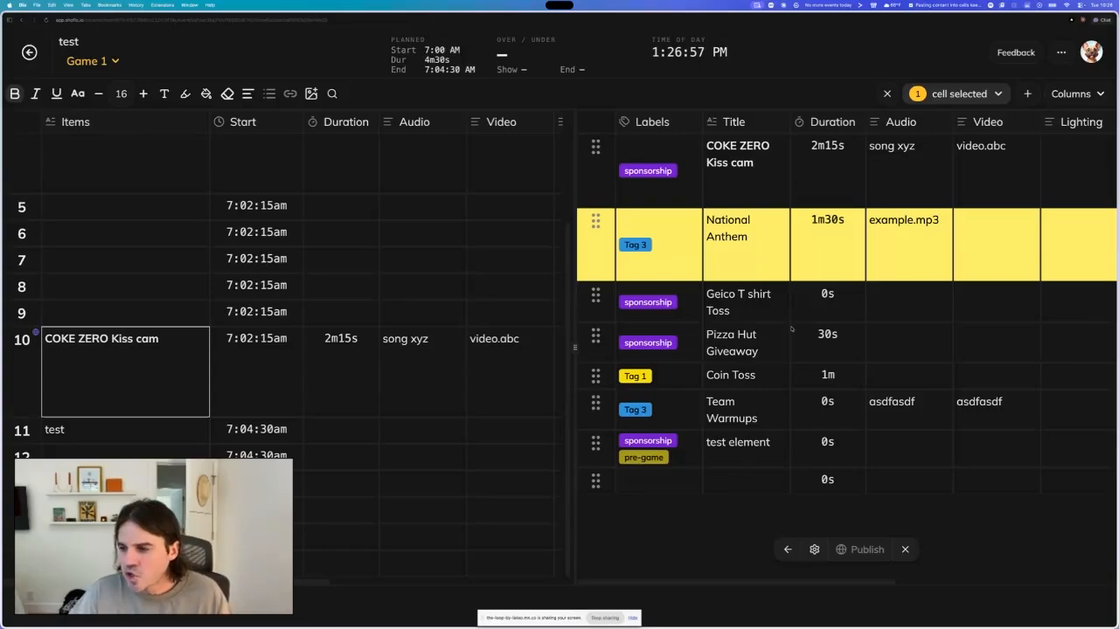
left_click(765, 188)
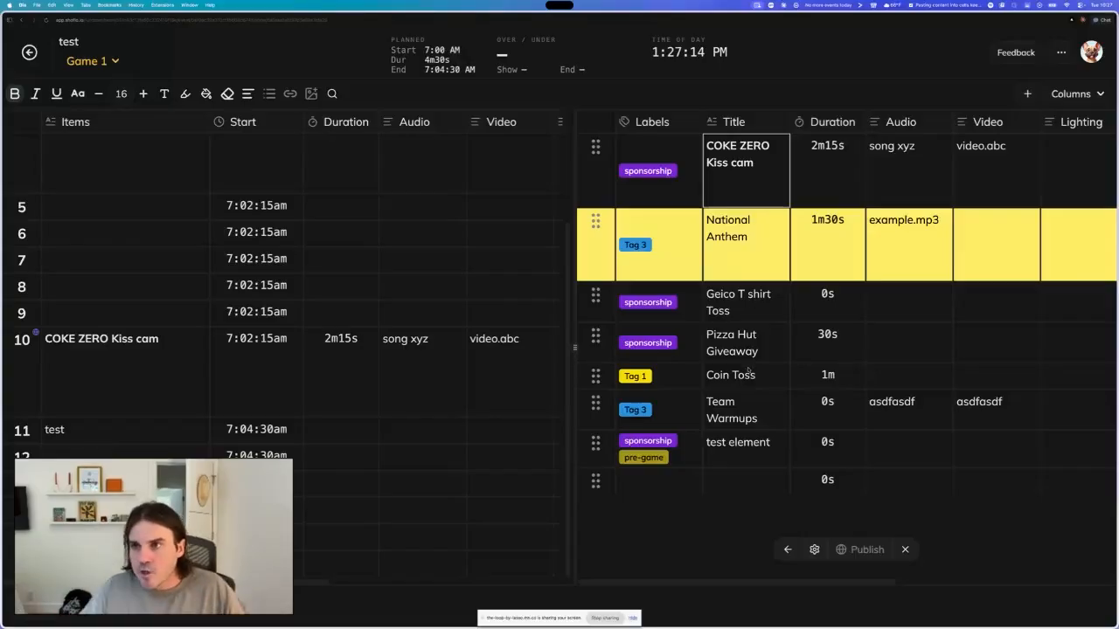
left_click(728, 403)
left_click(730, 442)
left_click(734, 345)
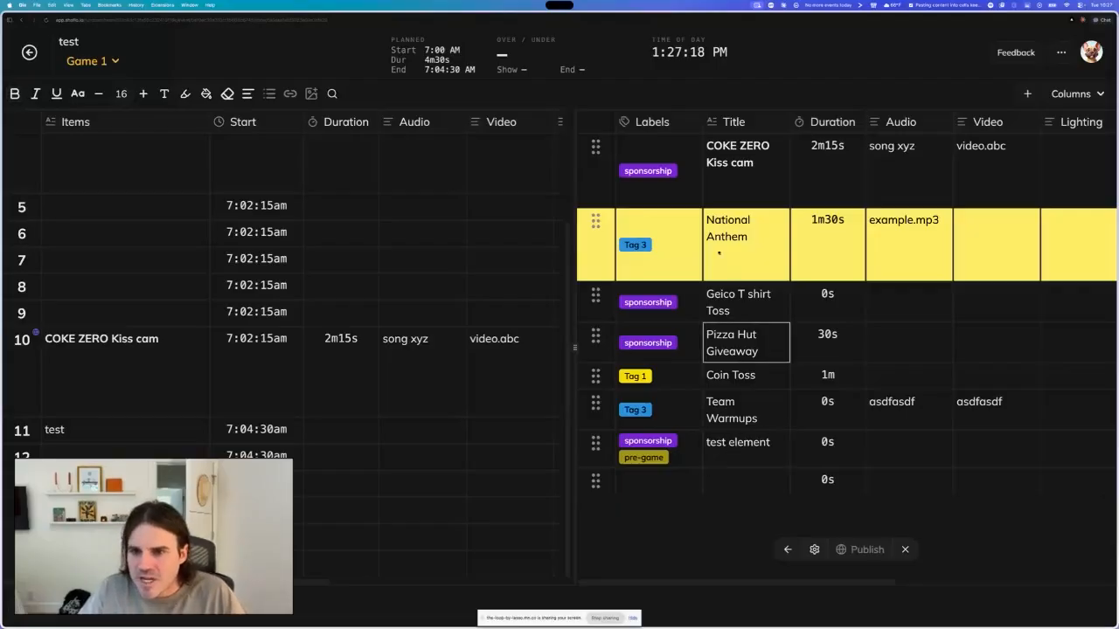
left_click(735, 250)
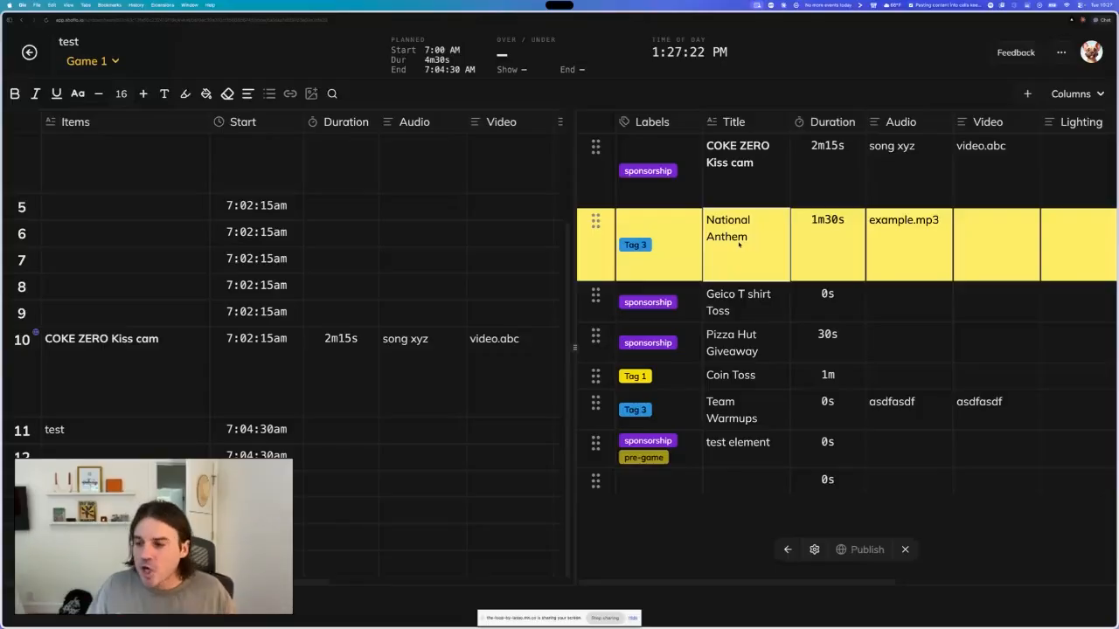
scroll(847, 238, "right", 1)
scroll(847, 238, "left", 1)
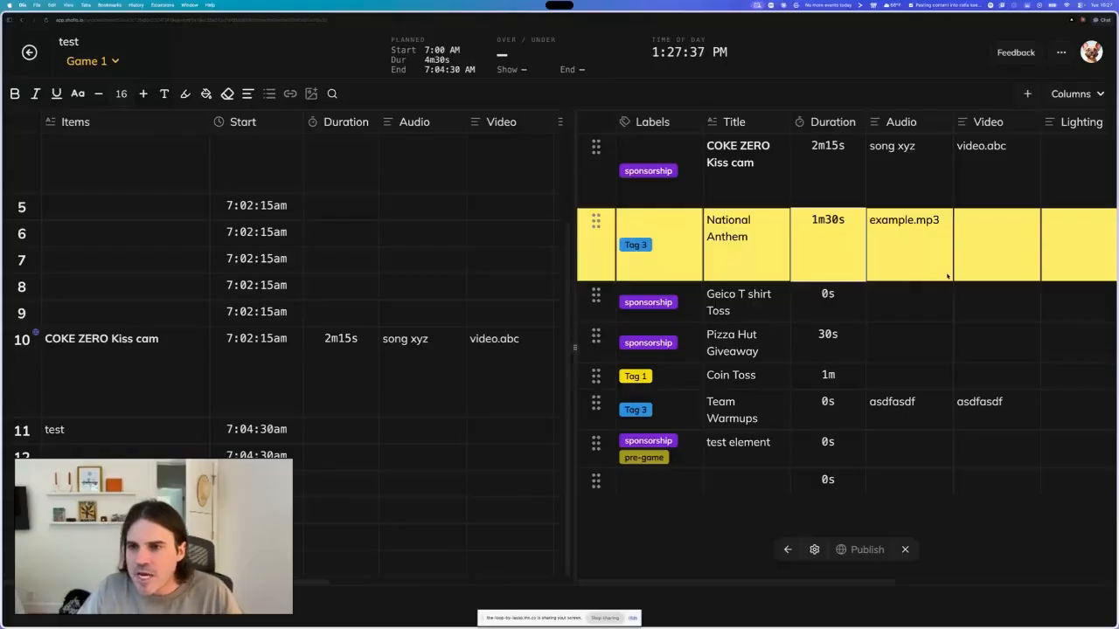
left_click_drag(595, 222, 395, 268)
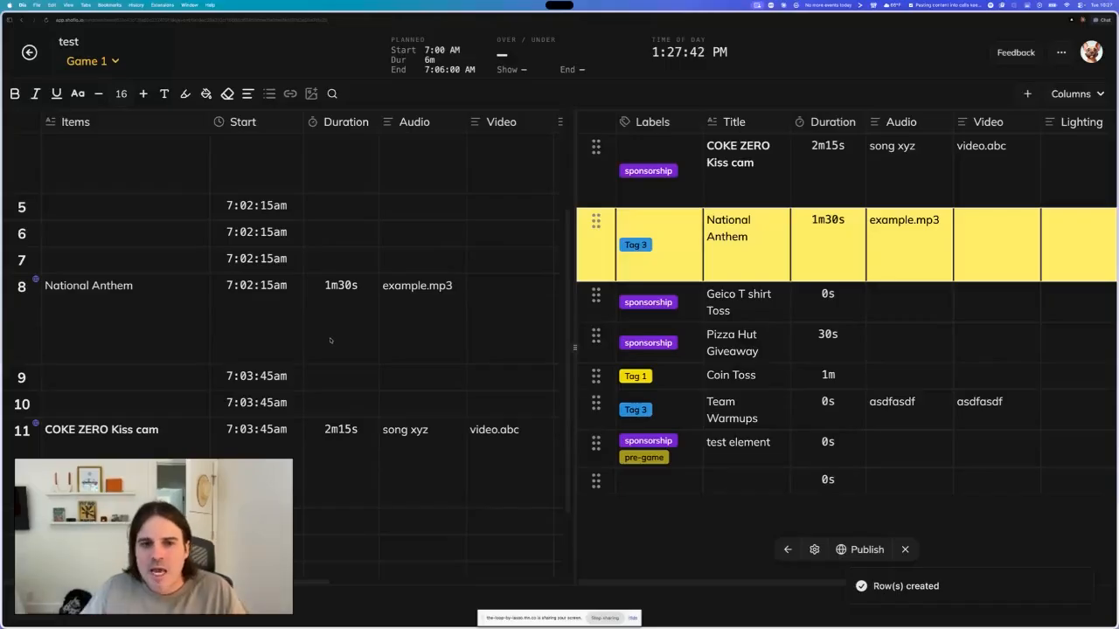
- Inspect the inserted National Anthem row's columns, including its PA script text
scroll(331, 339, "right", 5)
scroll(330, 339, "left", 5)
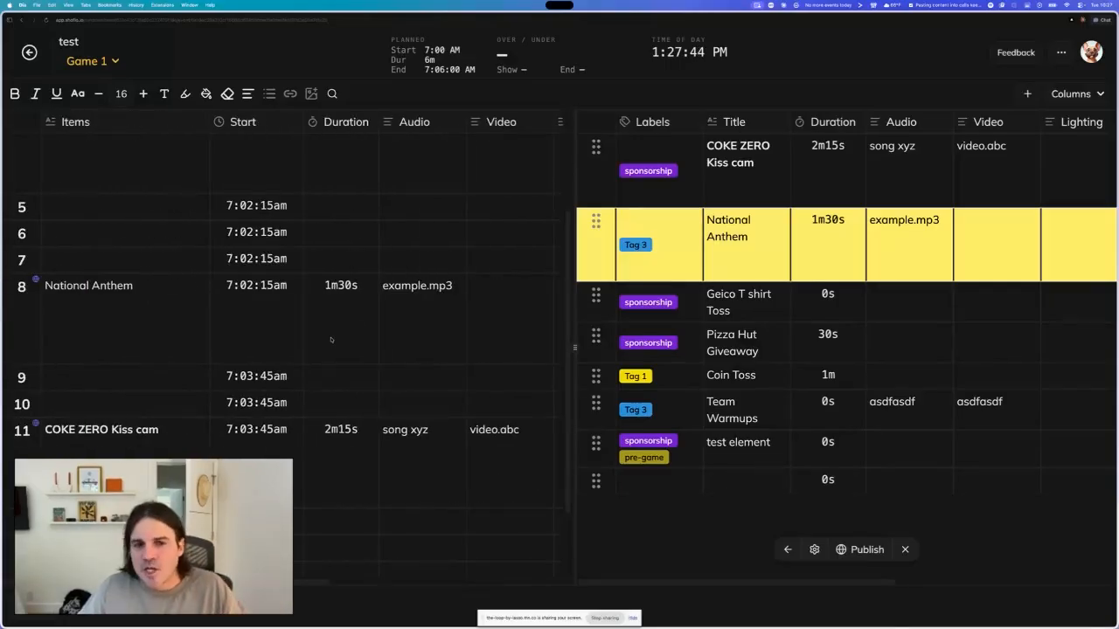
scroll(330, 339, "right", 5)
left_click(371, 302)
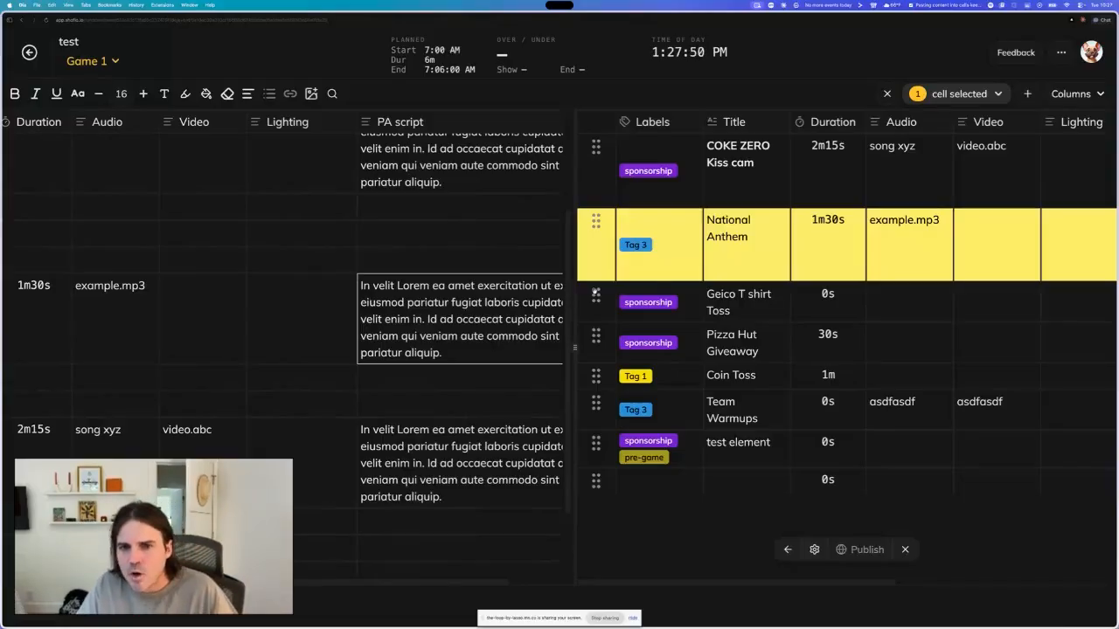
scroll(487, 320, "left", 3)
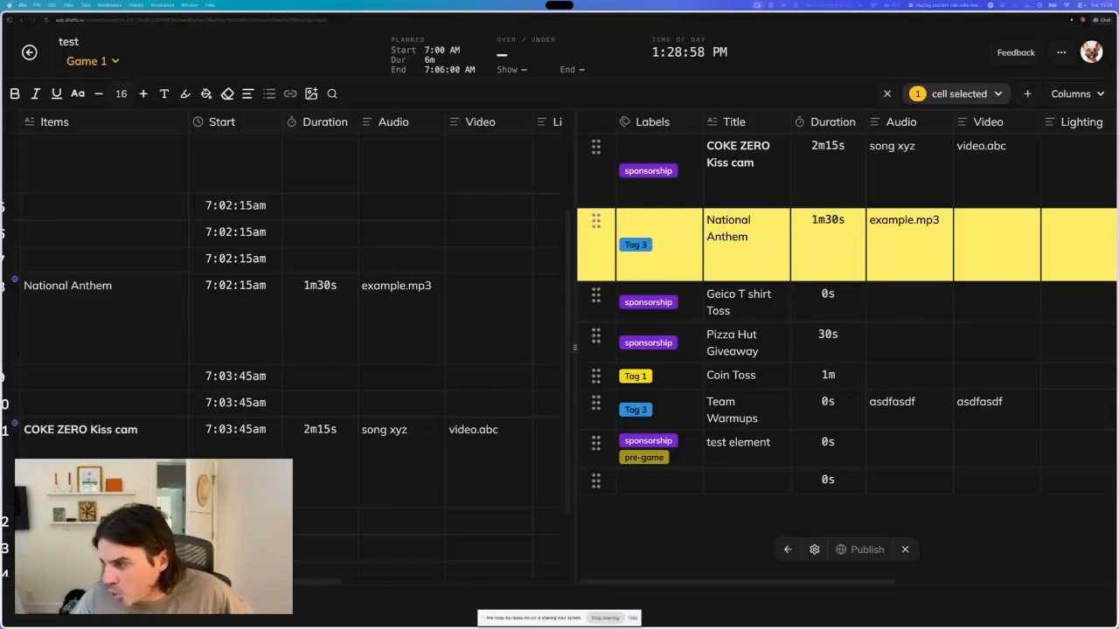
- Select several element rows together in the element editor, such as Geico T shirt Toss and Coin Toss
left_click(597, 155)
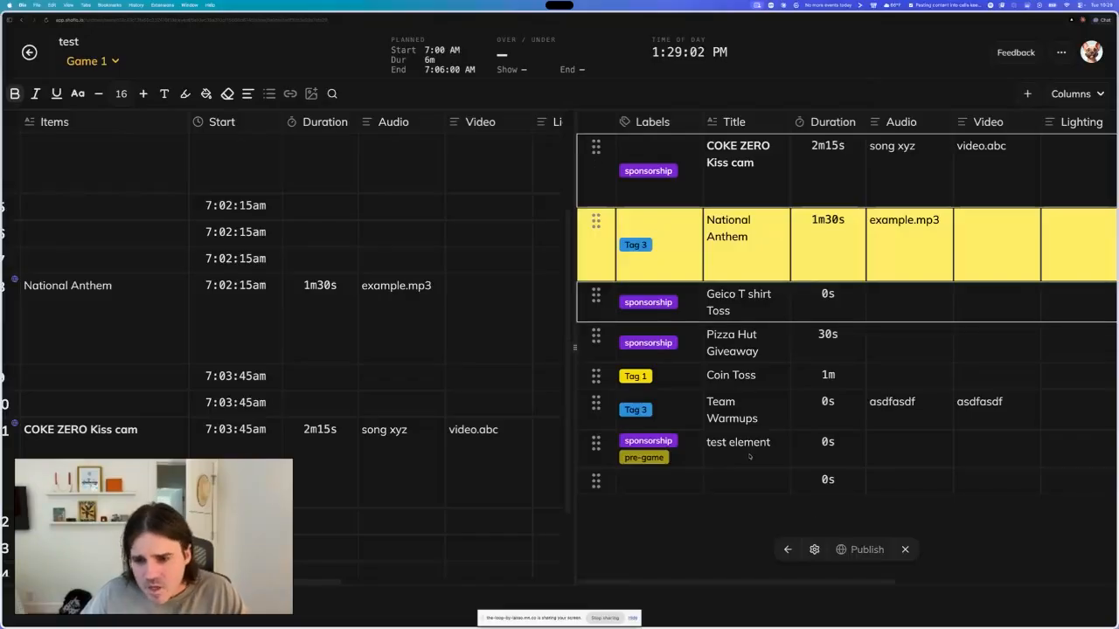
left_click(863, 360)
left_click(887, 353)
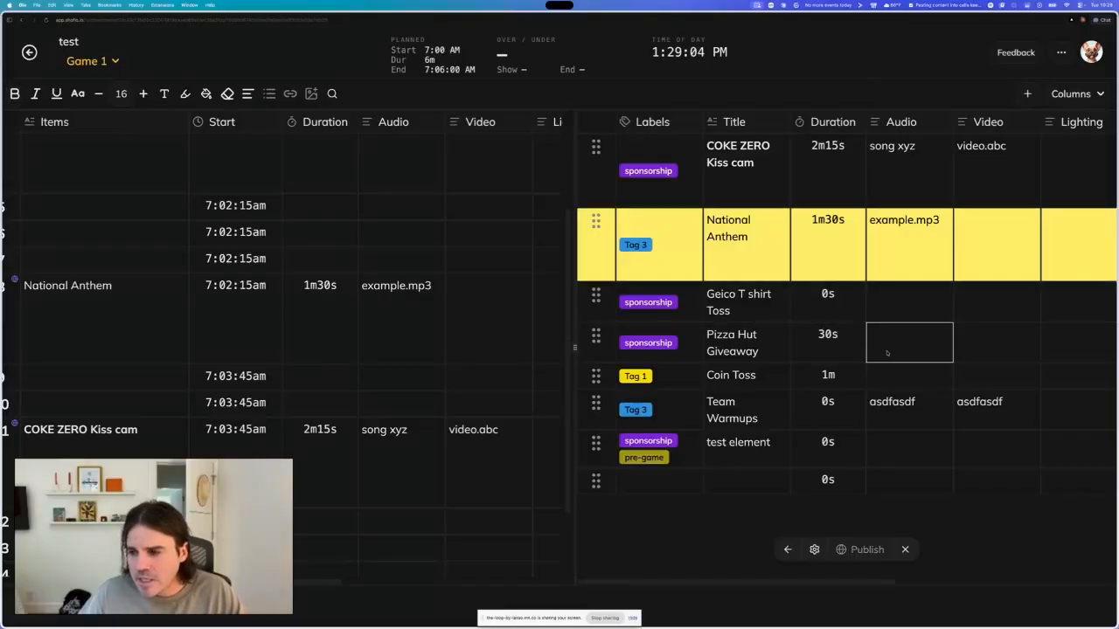
left_click(601, 153)
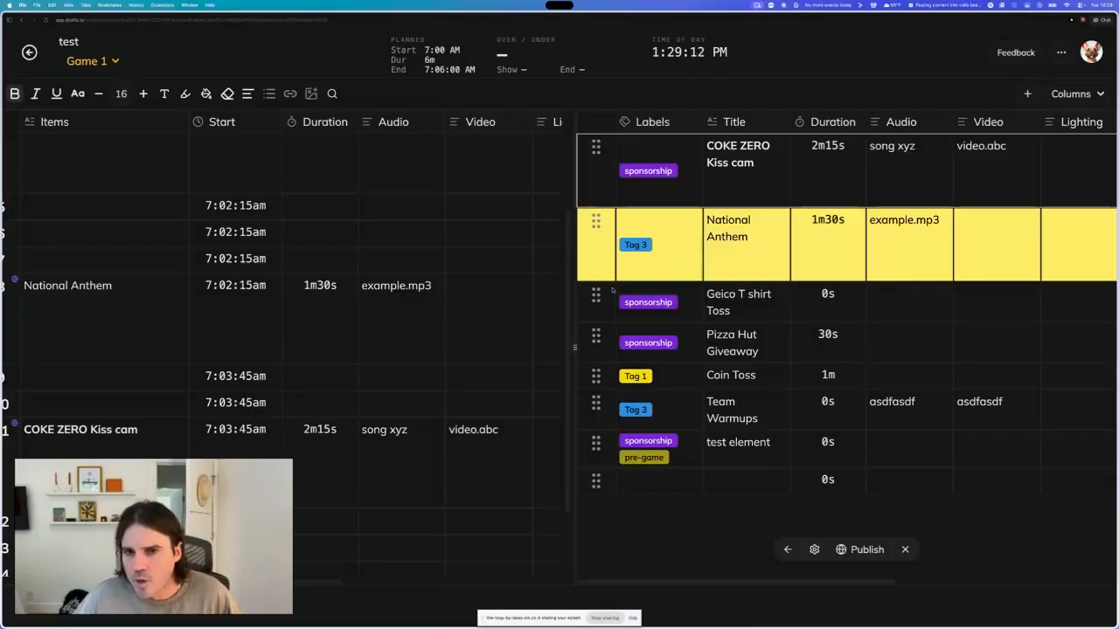
left_click(596, 295)
left_click(595, 374, "super")
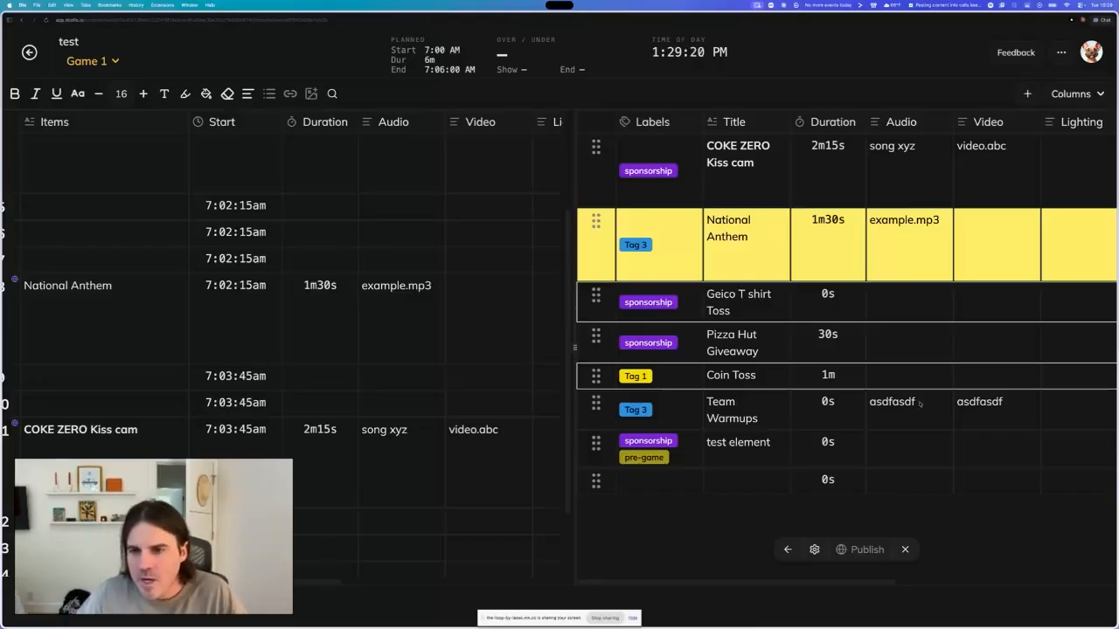
left_click(914, 302)
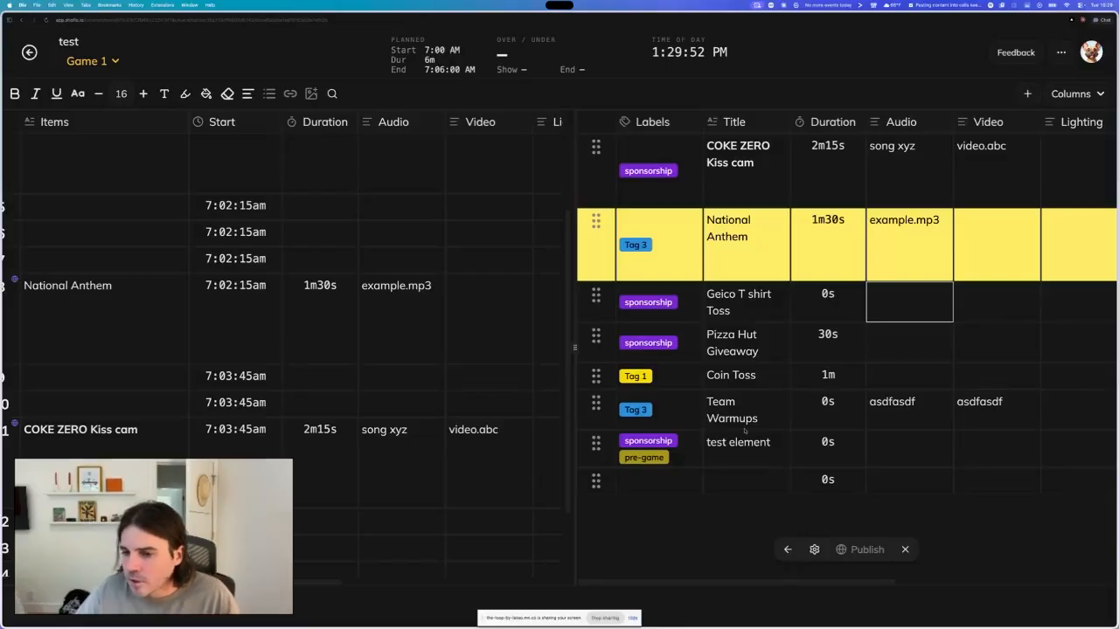
- Close the element editor to return to the global element list beside the rundown
left_click(788, 549)
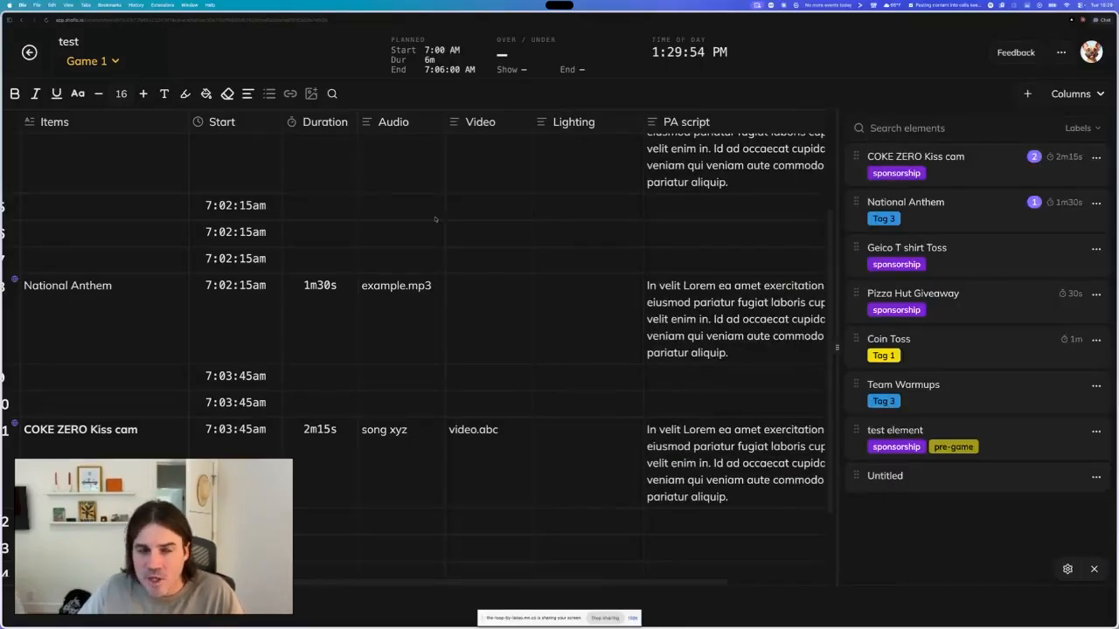
scroll(435, 220, "up", 3)
scroll(361, 185, "left", 1)
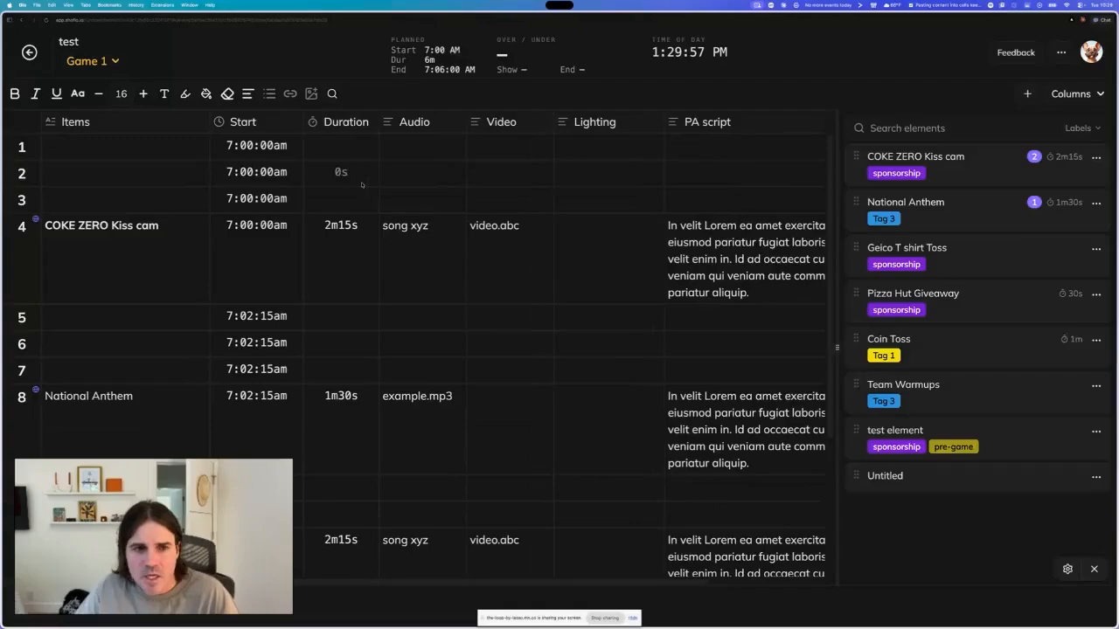
scroll(341, 302, "down", 3)
scroll(340, 301, "up", 3)
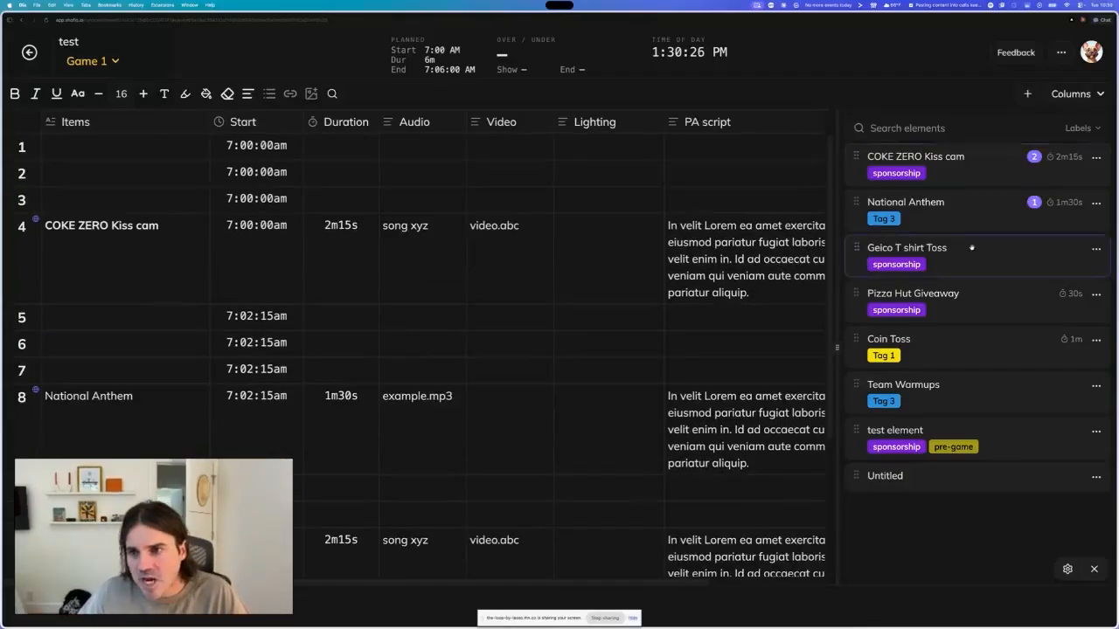
- Open the Game 2 rundown and map its Prod Notes column to the element set's Script column
left_click(91, 63)
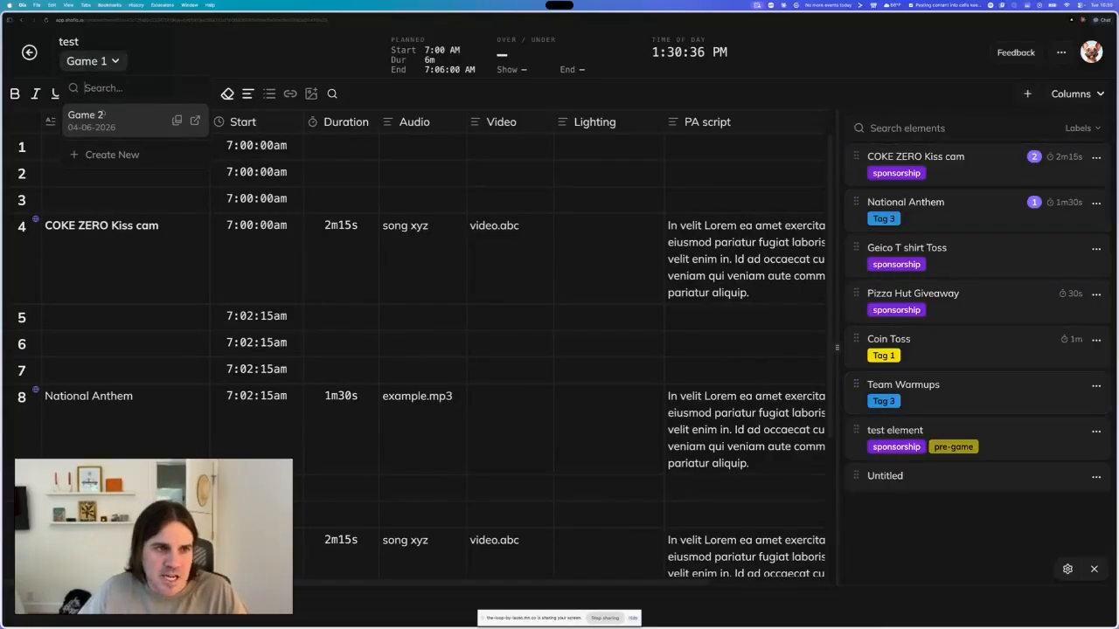
left_click(121, 125)
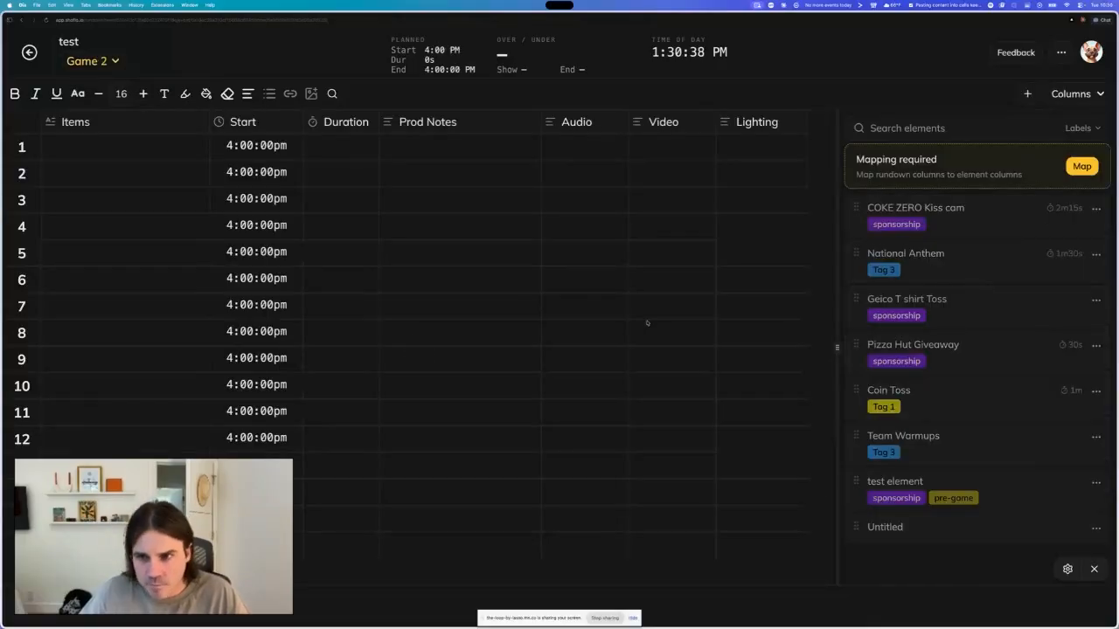
left_click(1083, 167)
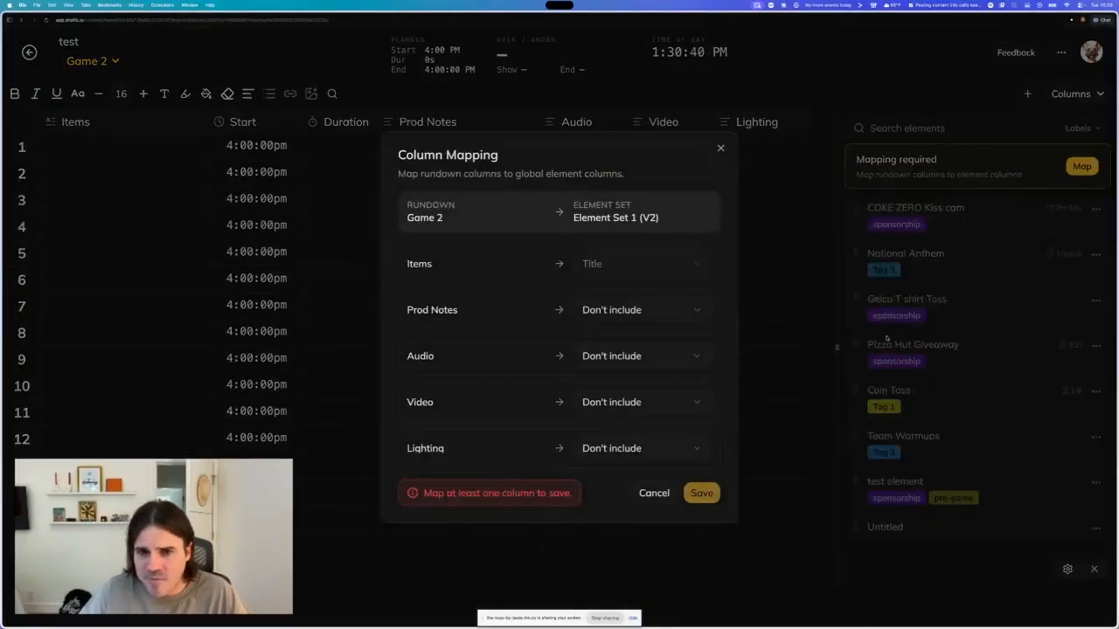
left_click(611, 312)
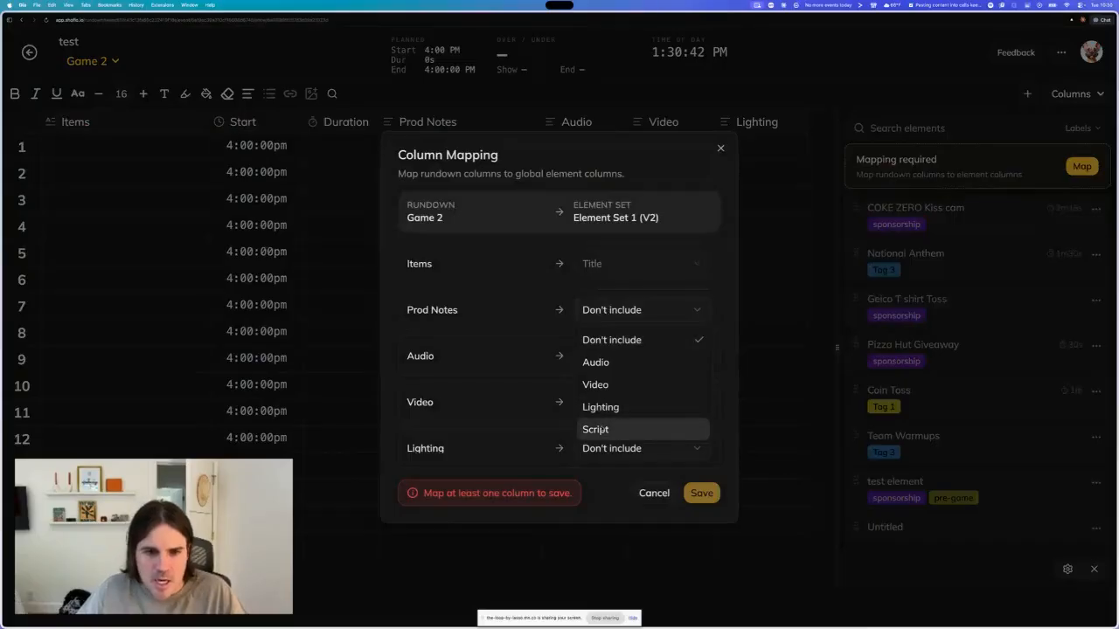
left_click(605, 437)
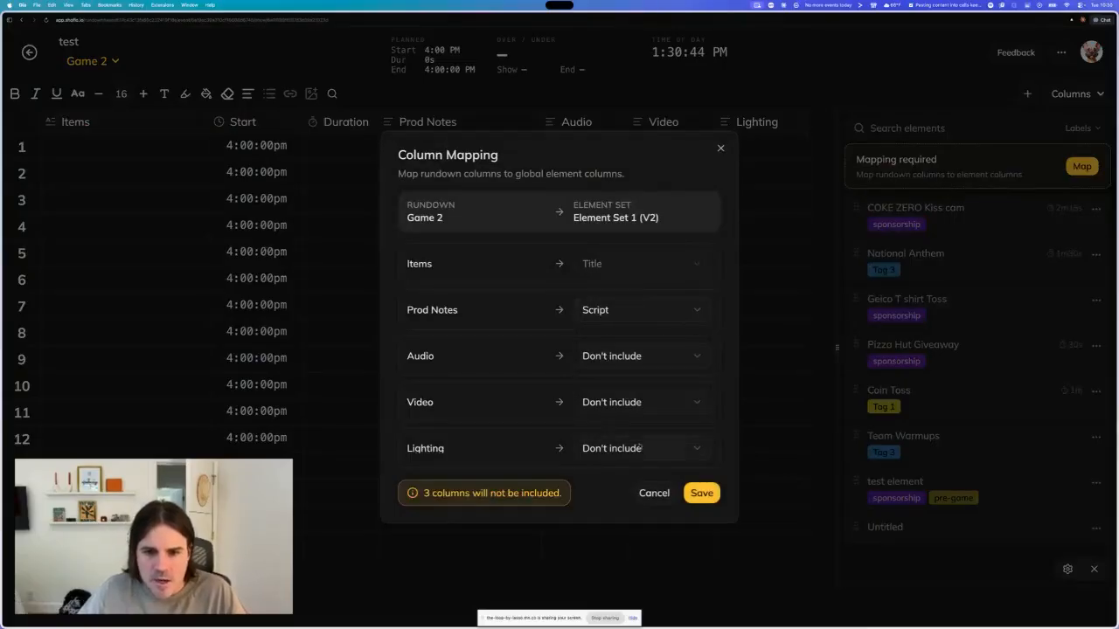
left_click(701, 493)
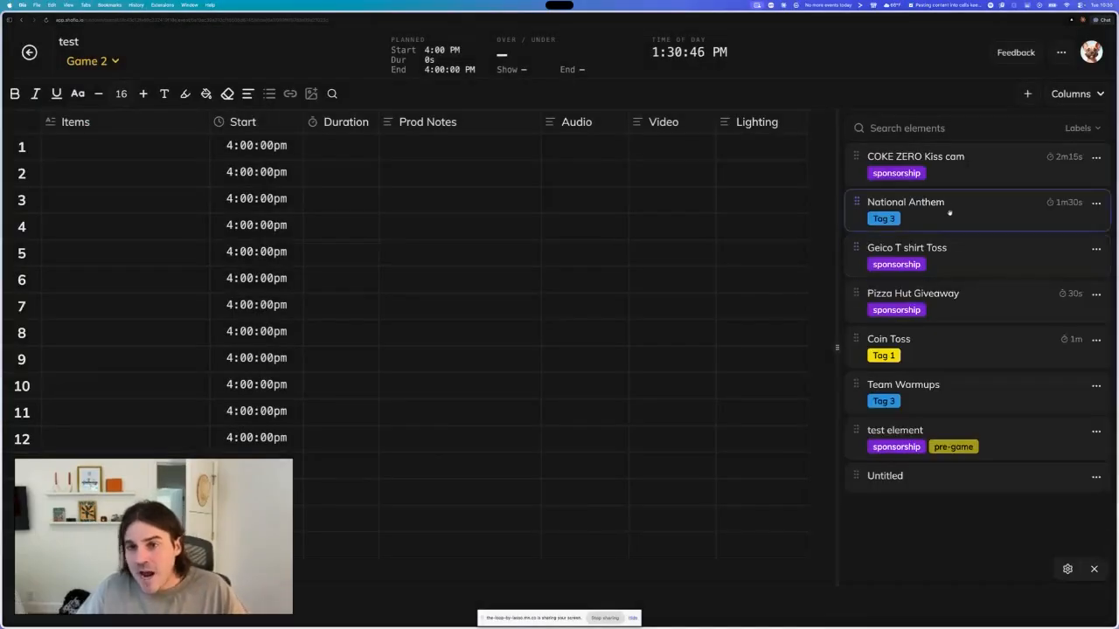
- Insert the Geico T shirt Toss element into the Game 2 rundown at row 7
left_click(99, 62)
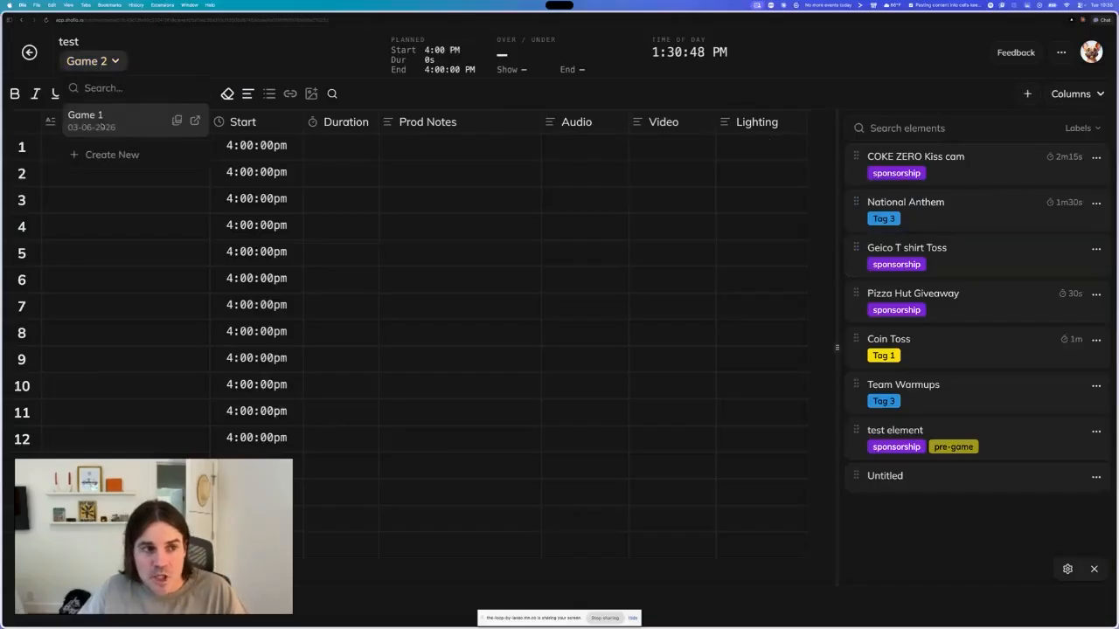
left_click(100, 122)
left_click(92, 61)
left_click(104, 124)
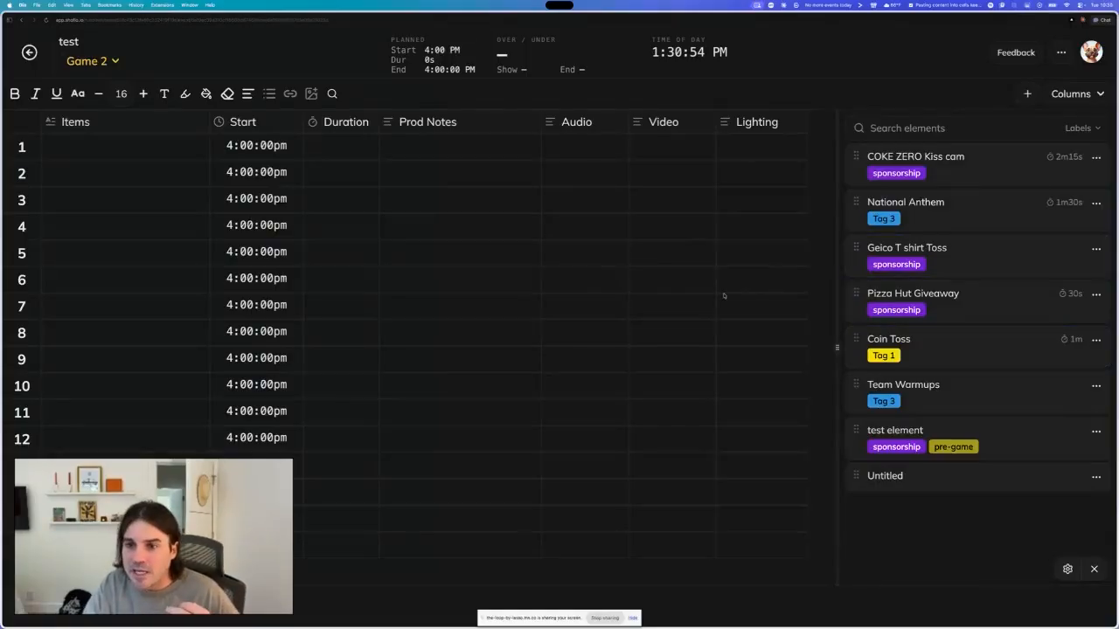
left_click_drag(861, 253, 699, 302)
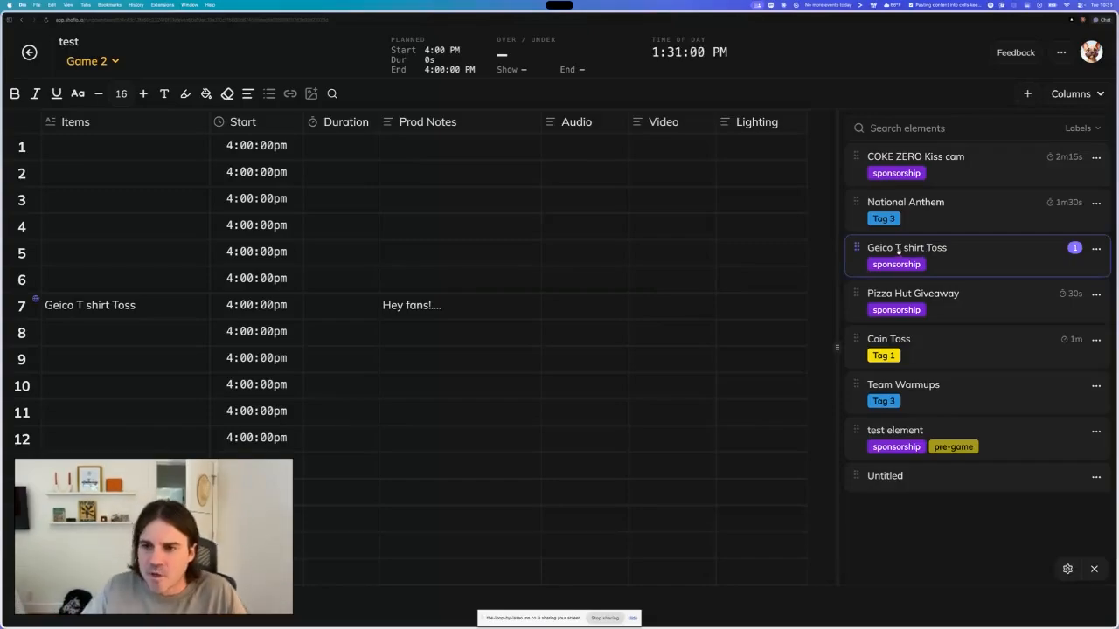
- Insert the Geico T shirt Toss element at row 12 of the Game 2 rundown and at row 5 of Game 1
left_click_drag(898, 249, 591, 438)
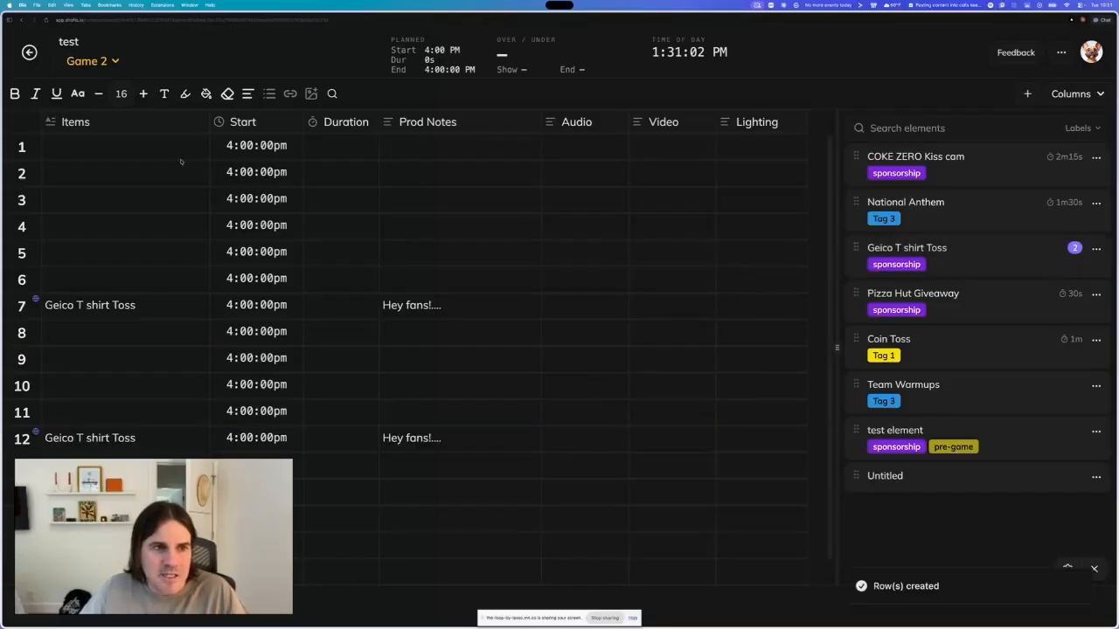
left_click(92, 61)
left_click(80, 112)
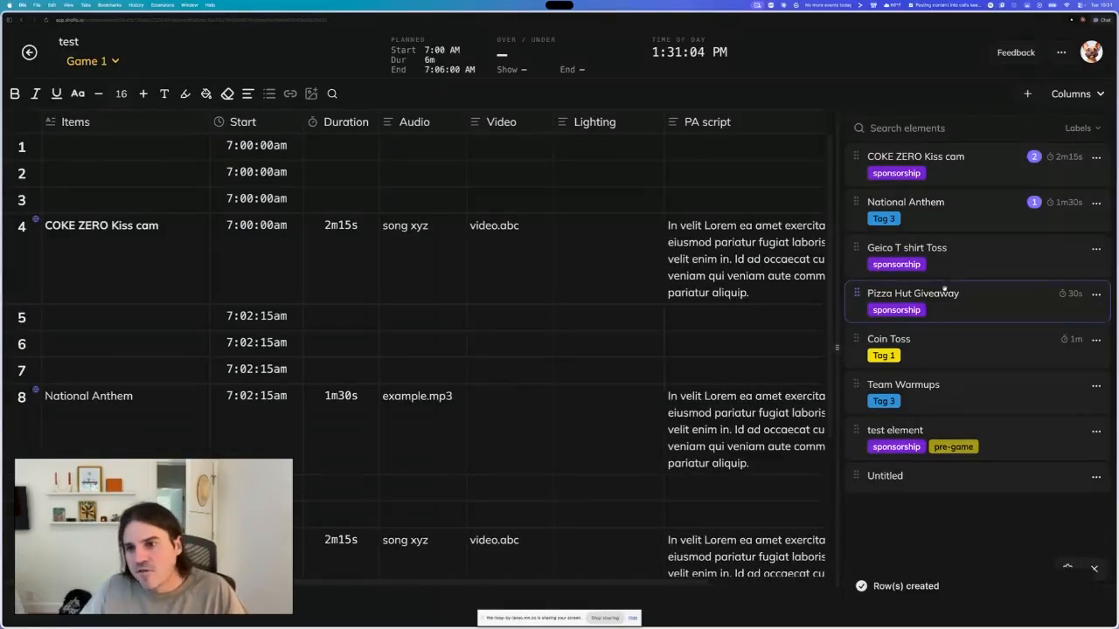
left_click_drag(905, 249, 394, 342)
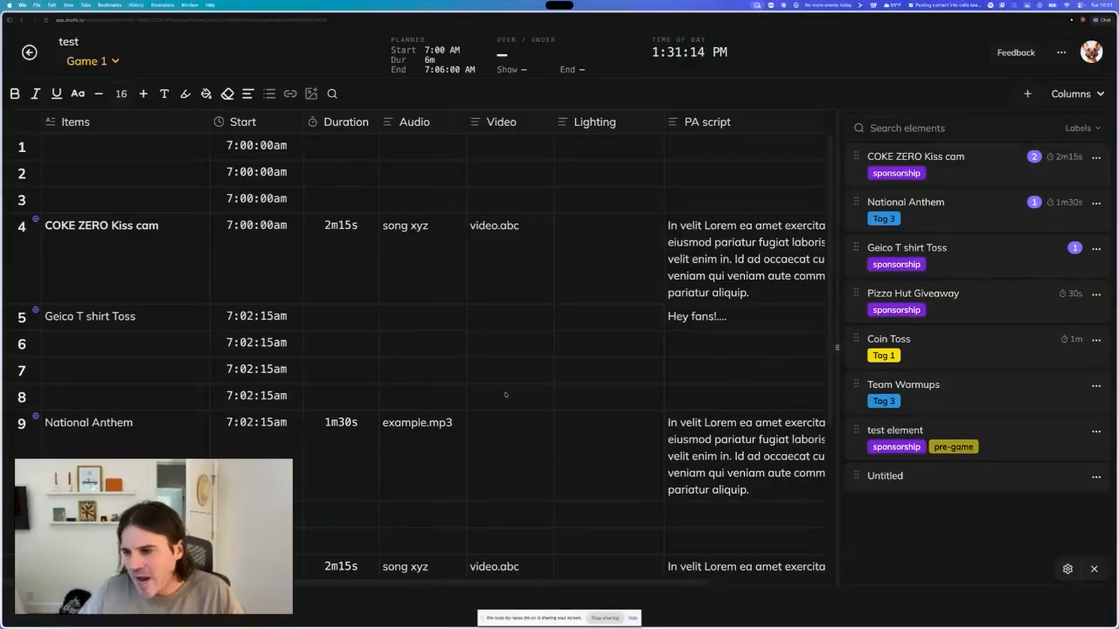
- Close the global elements panel beside the Game 1 rundown
scroll(448, 306, "down", 5)
scroll(448, 305, "up", 5)
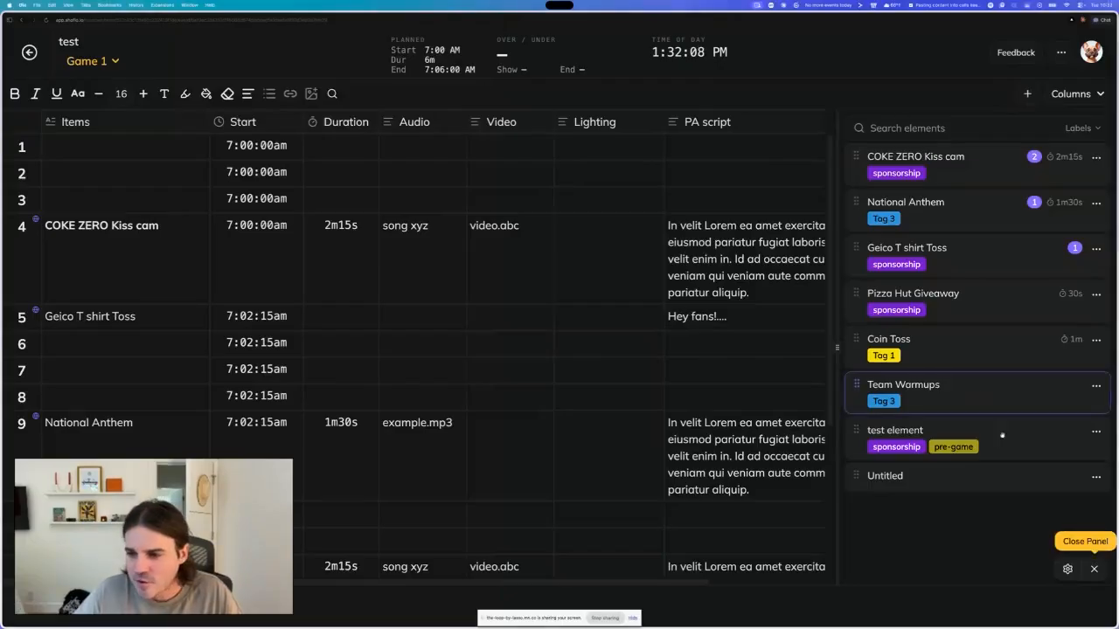
left_click(1093, 569)
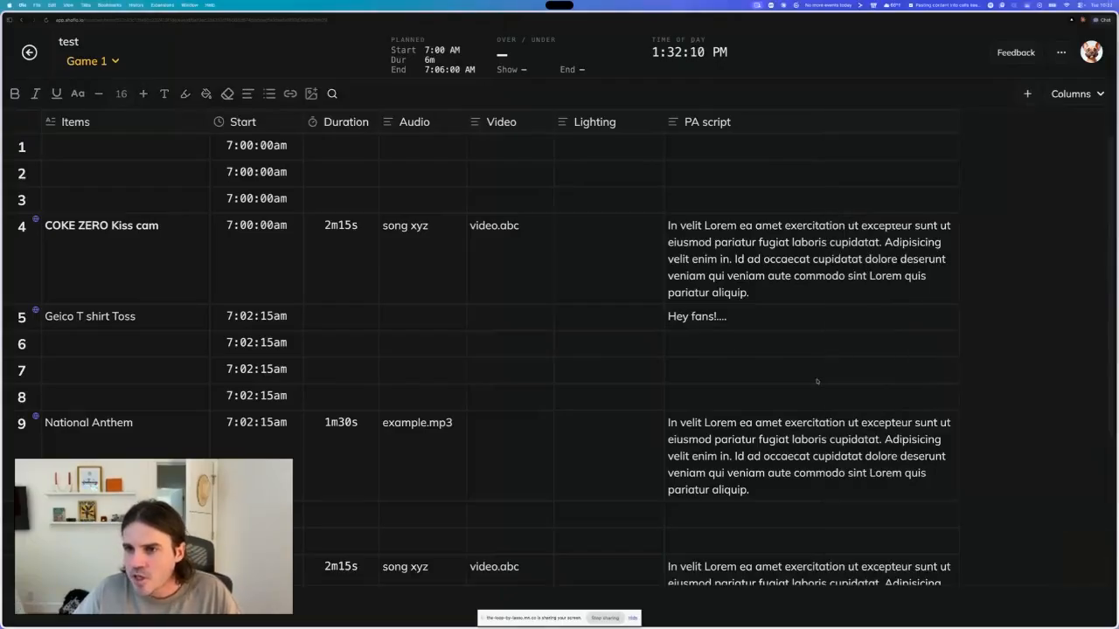
left_click(728, 346)
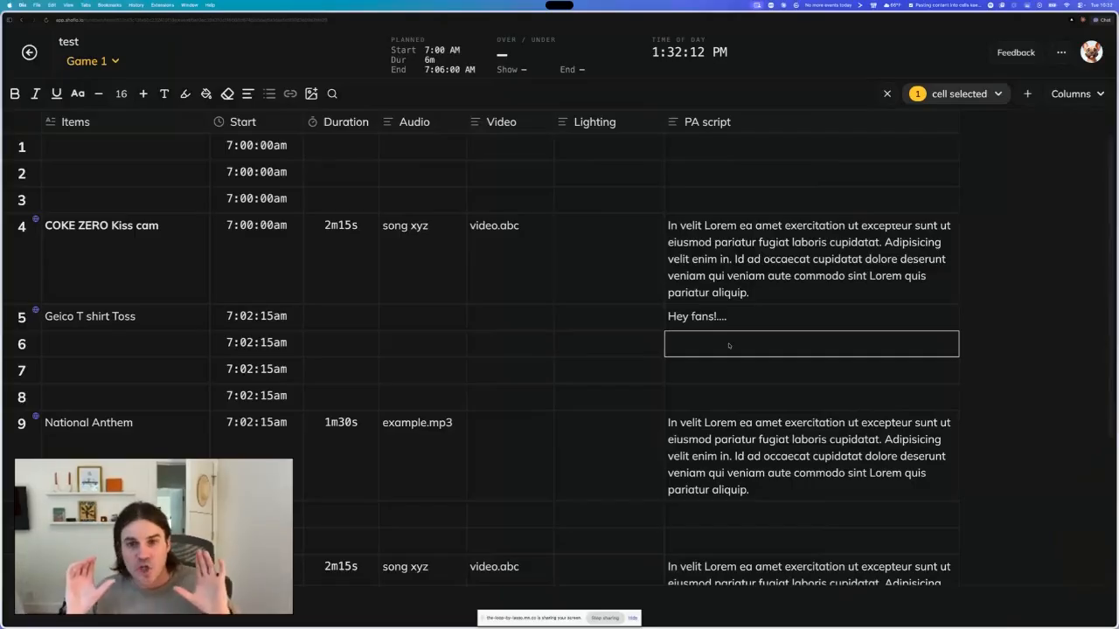
scroll(509, 342, "down", 2)
scroll(509, 344, "up", 2)
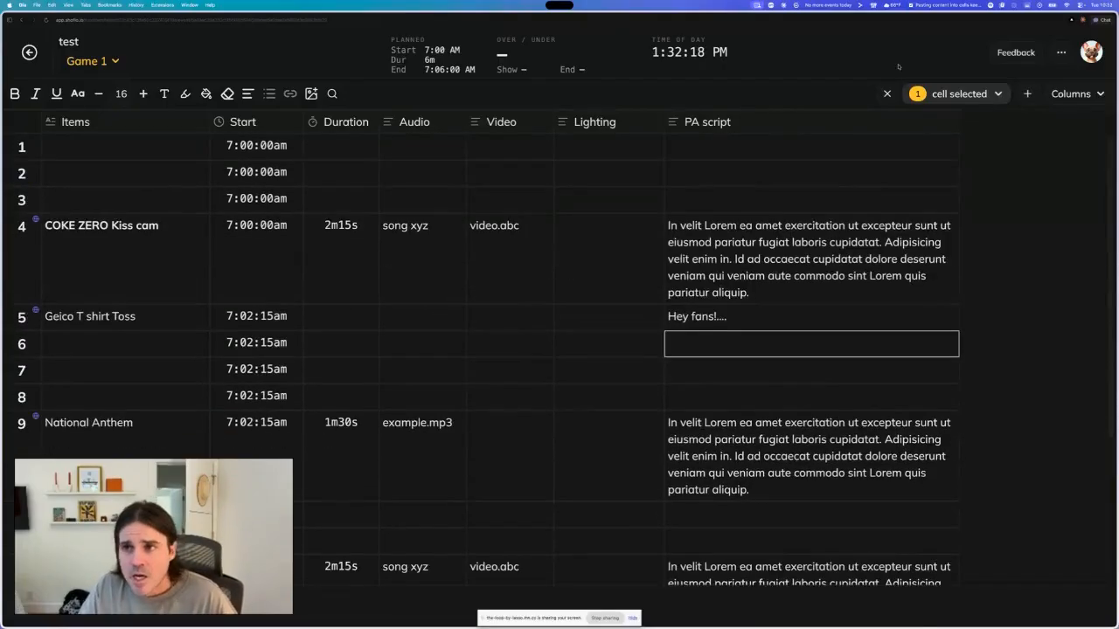
- Open the What's new changelog page from the account options
left_click(1061, 52)
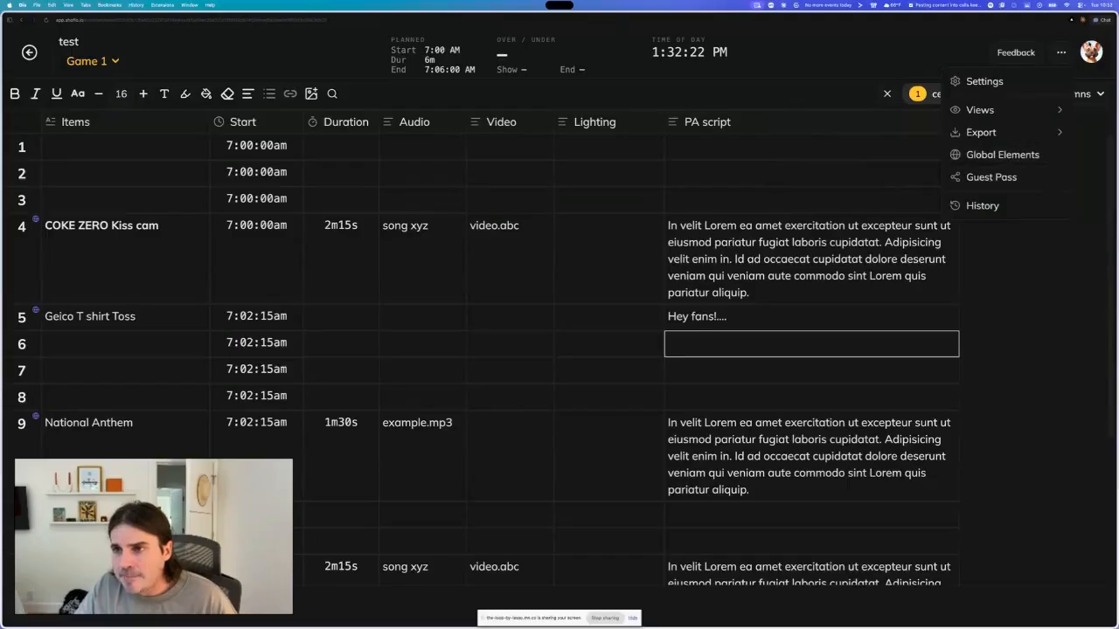
left_click(1091, 52)
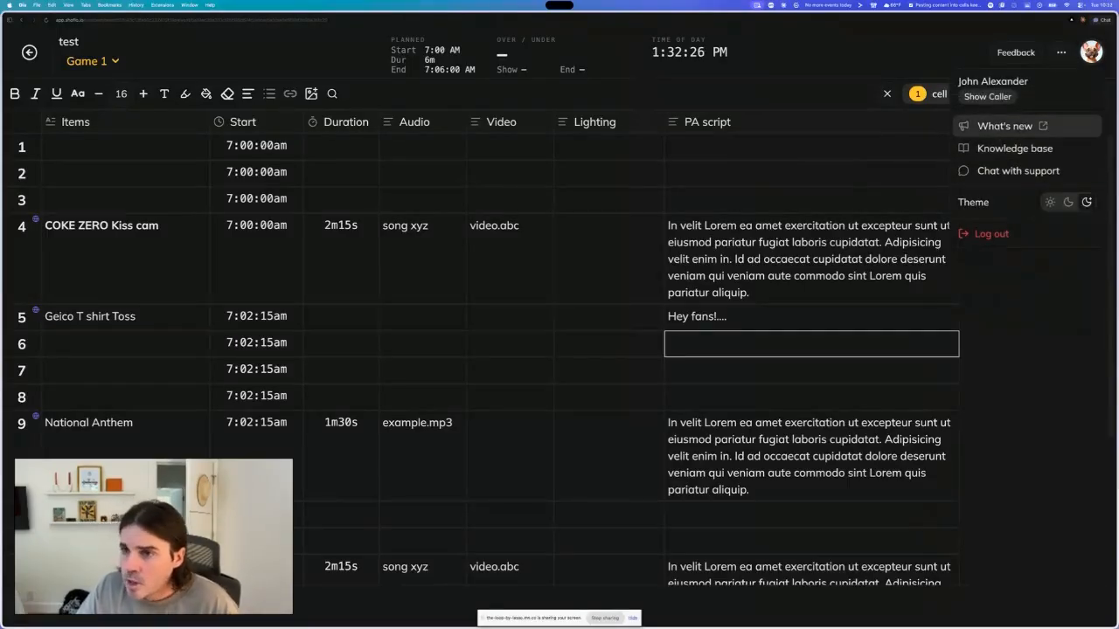
left_click(1005, 126)
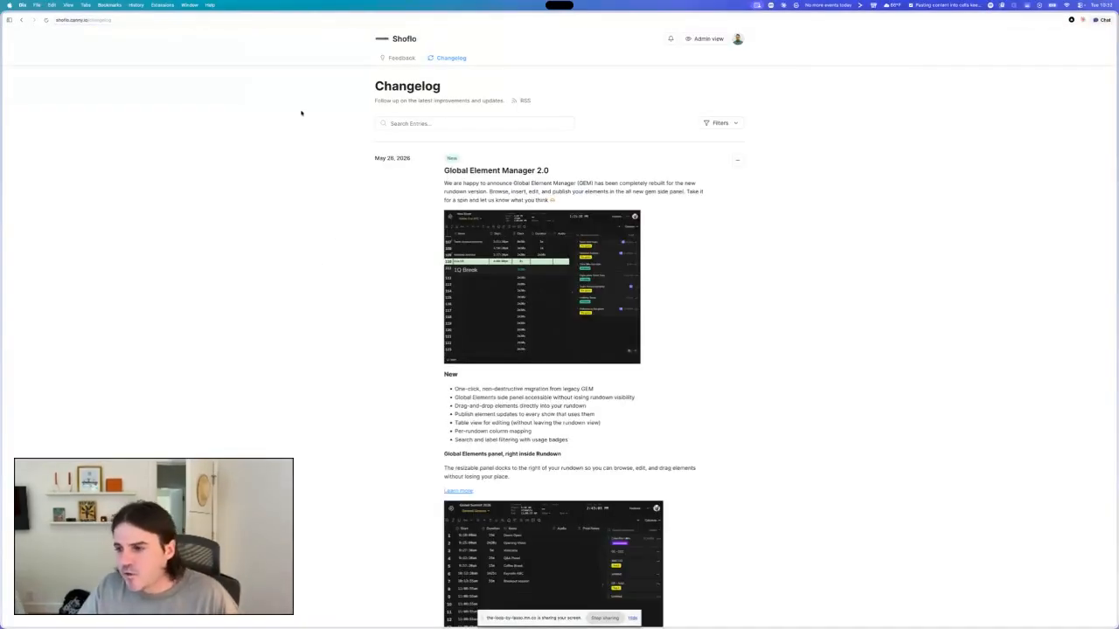
- Read through the Global Element Manager 2.0 changelog entry and the earlier weekly release notes
left_click(110, 20)
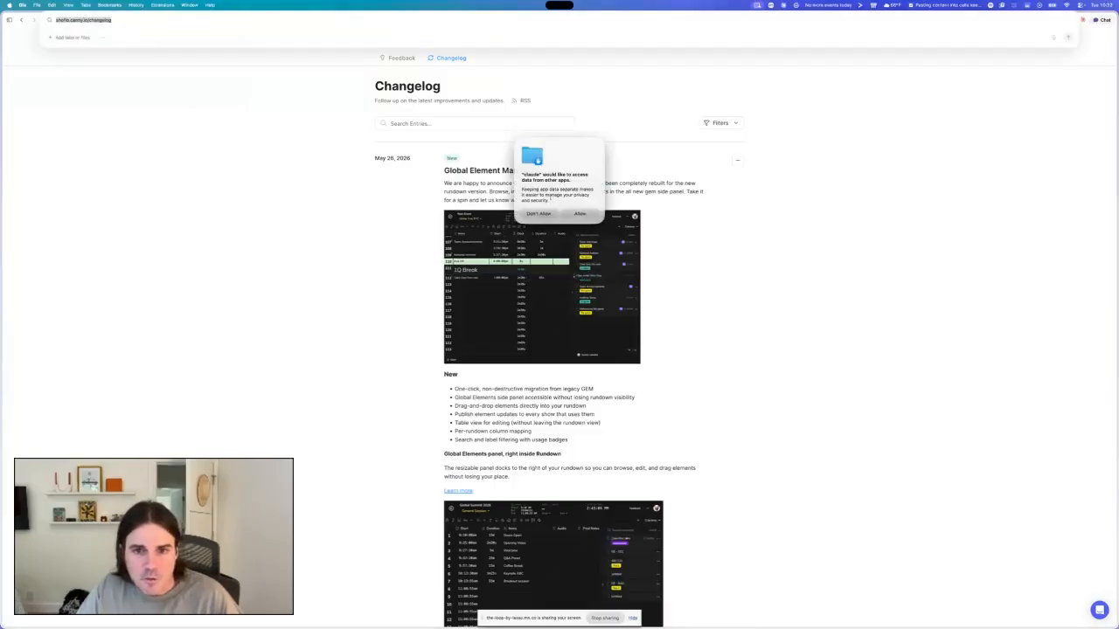
left_click(581, 214)
scroll(719, 300, "down", 15)
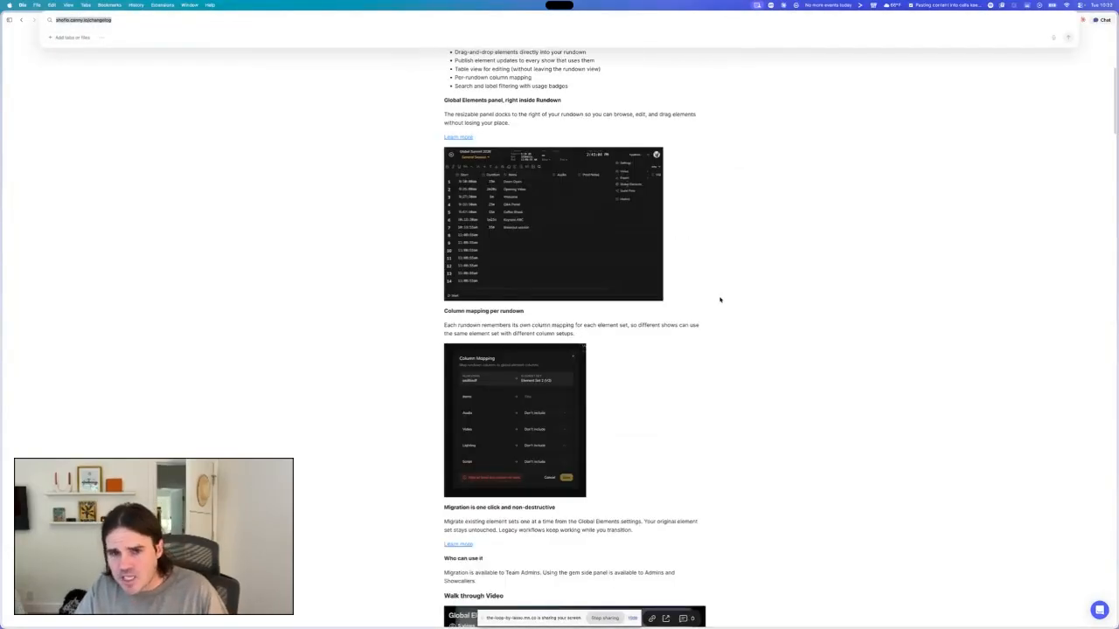
scroll(719, 300, "down", 10)
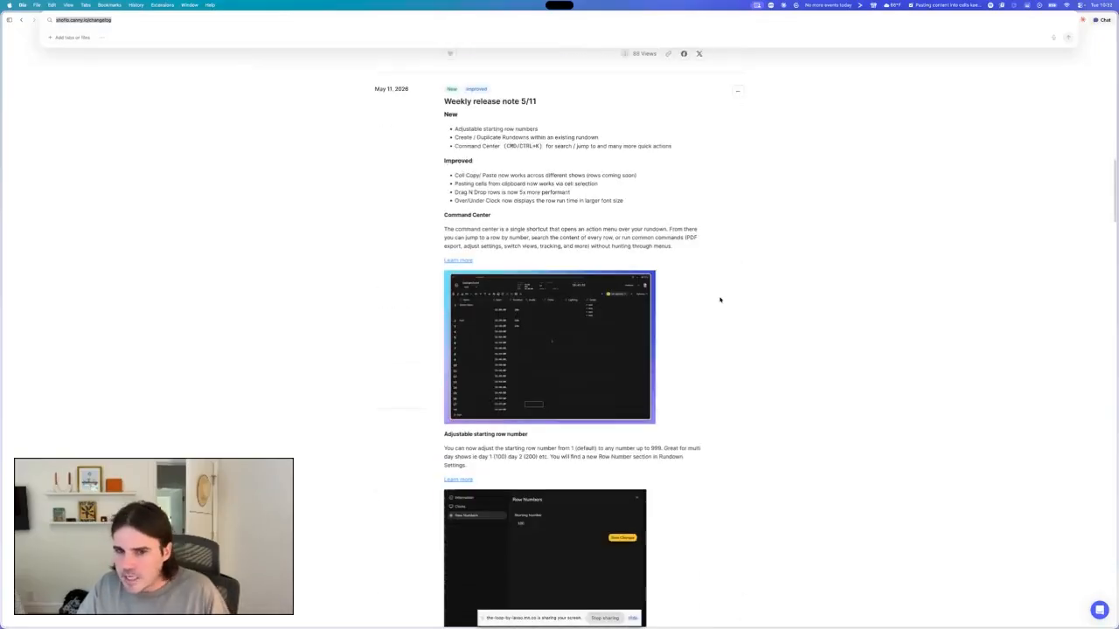
scroll(720, 299, "up", 20)
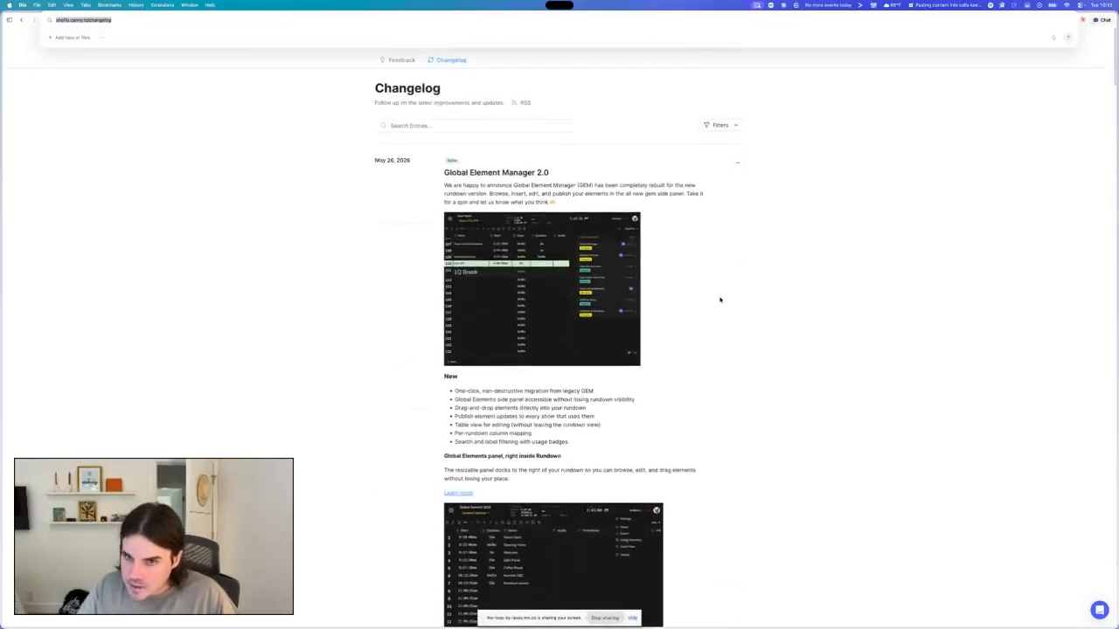
scroll(720, 300, "down", 2)
scroll(719, 299, "up", 2)
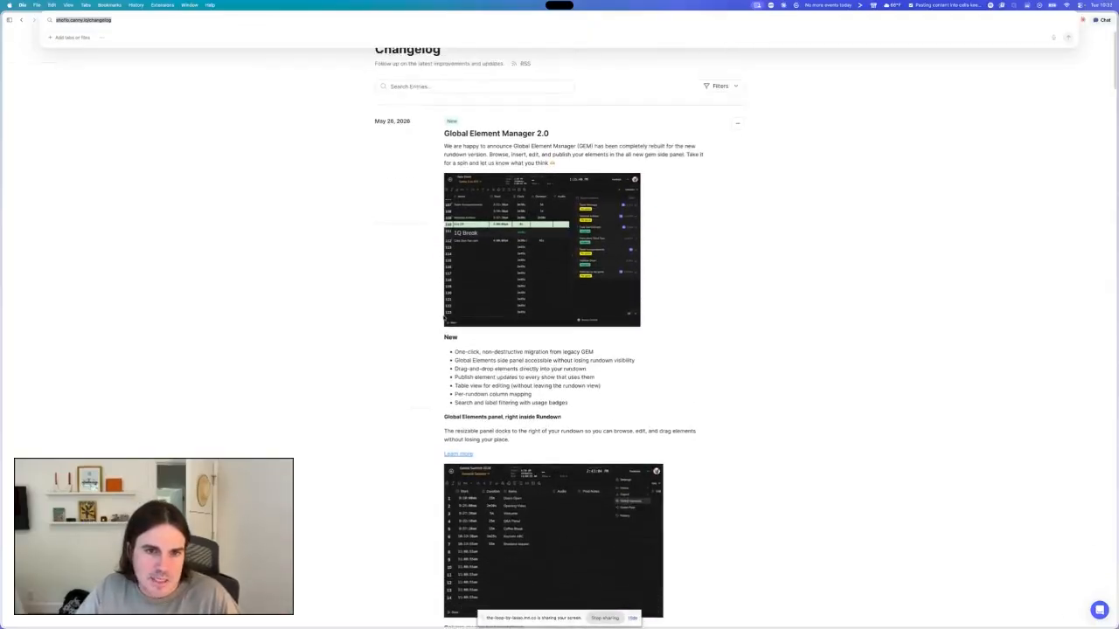
left_click_drag(375, 161, 413, 161)
left_click(406, 248)
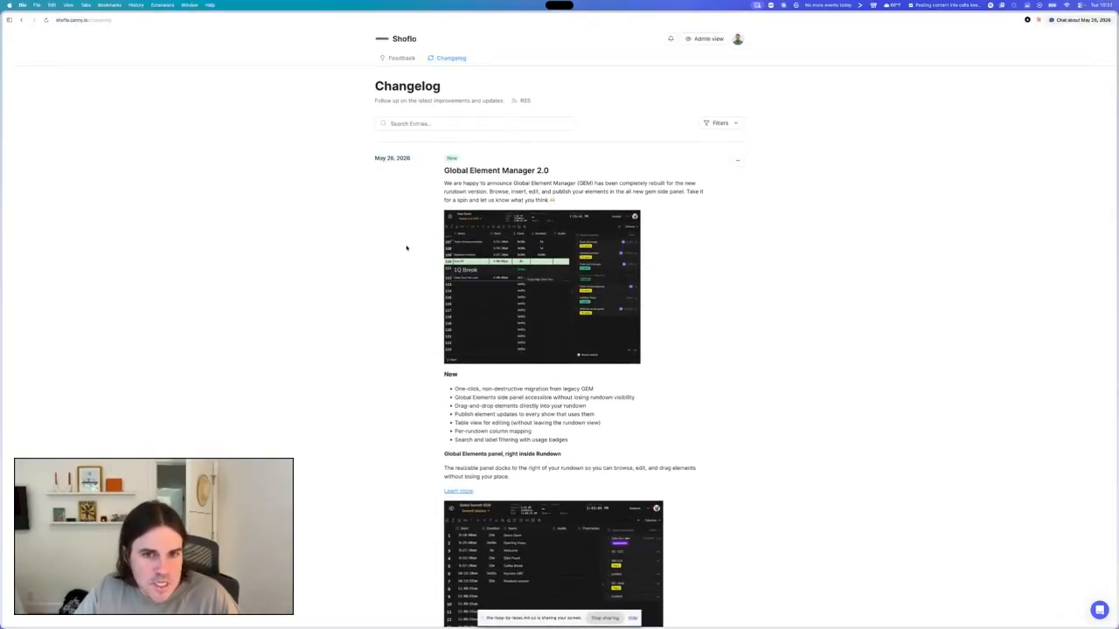
scroll(406, 247, "down", 3)
scroll(406, 247, "down", 10)
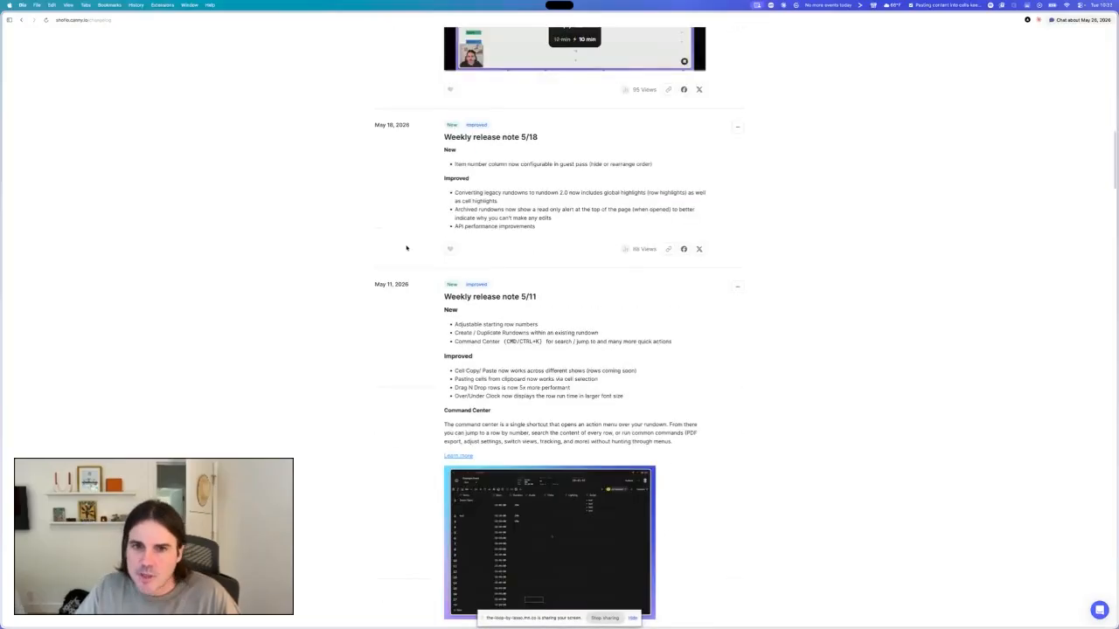
scroll(407, 247, "down", 3)
scroll(406, 248, "down", 15)
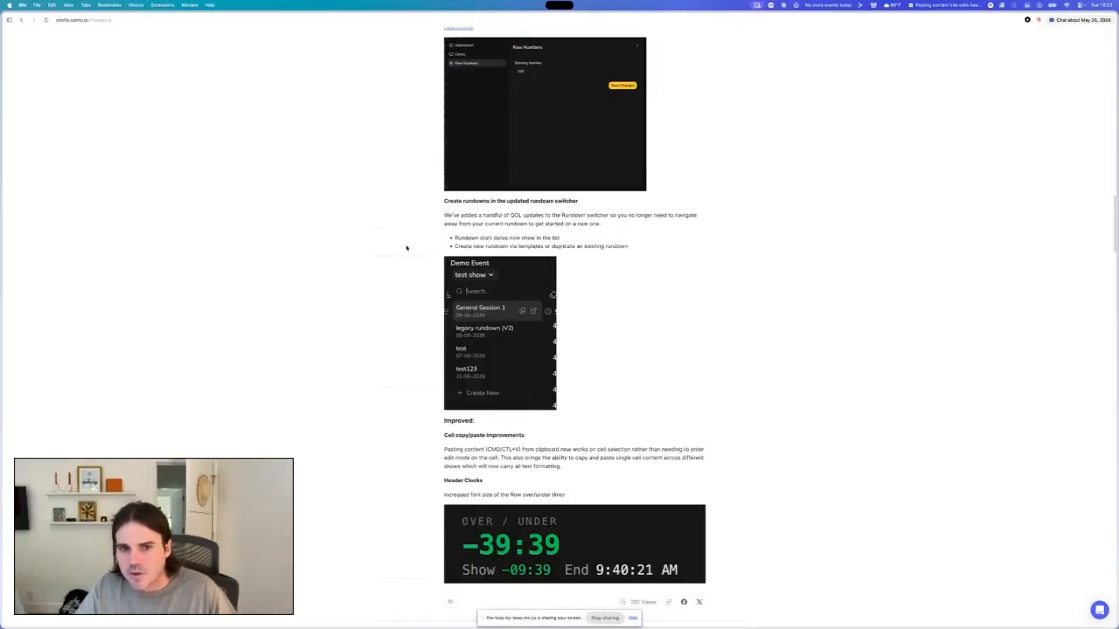
scroll(407, 247, "up", 7)
scroll(407, 247, "up", 20)
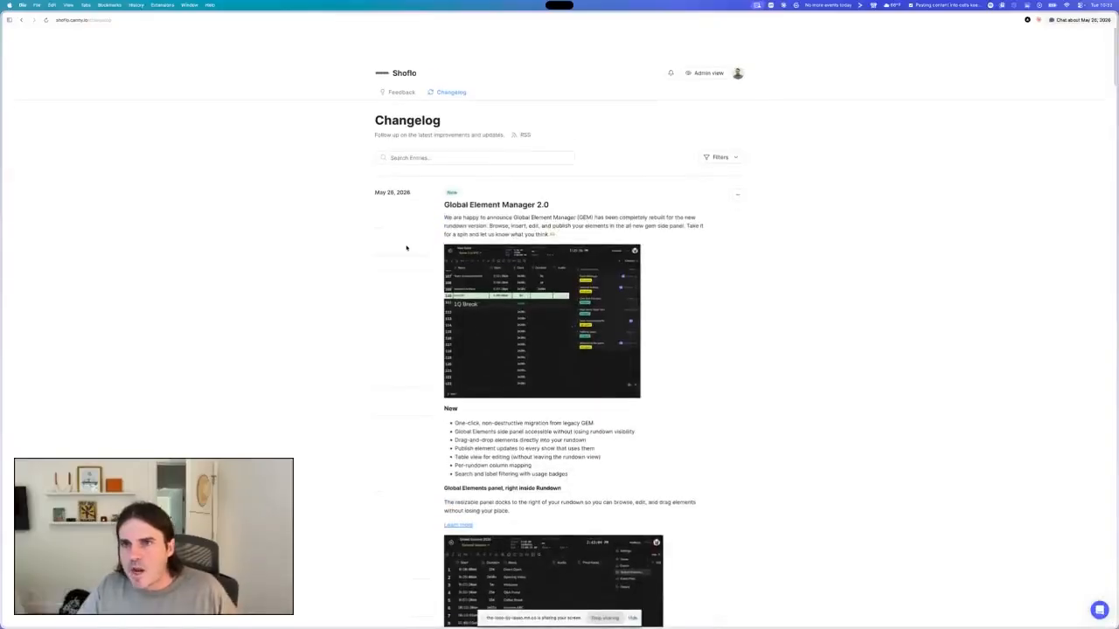
- Return to the Game 1 rundown and move the test row from row 13 up to row 3
left_click(22, 20)
left_click(811, 191)
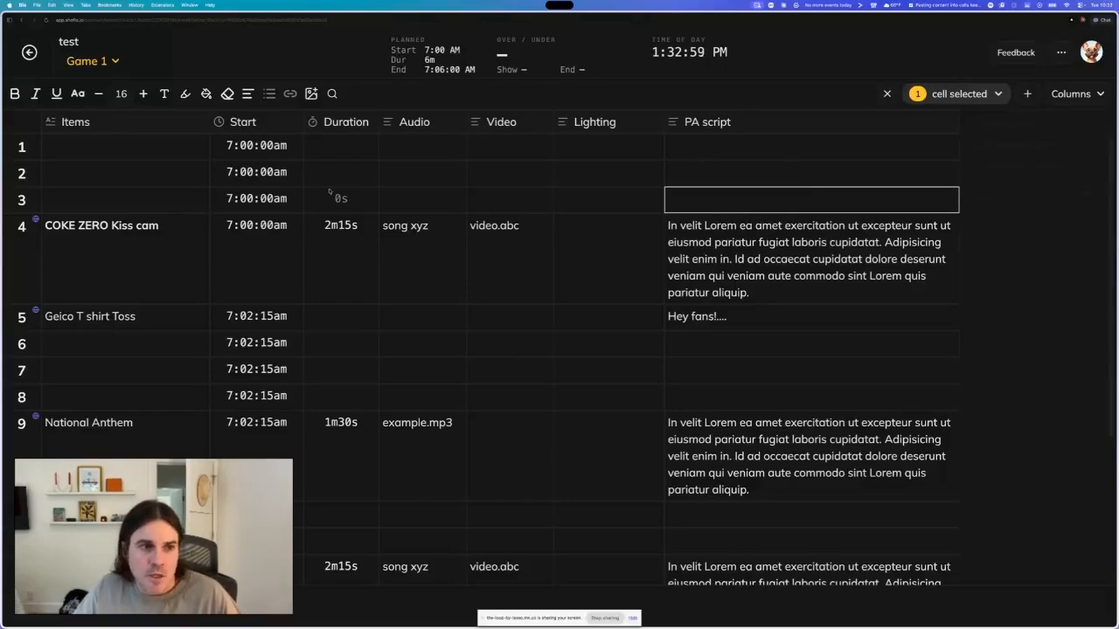
scroll(50, 338, "down", 3)
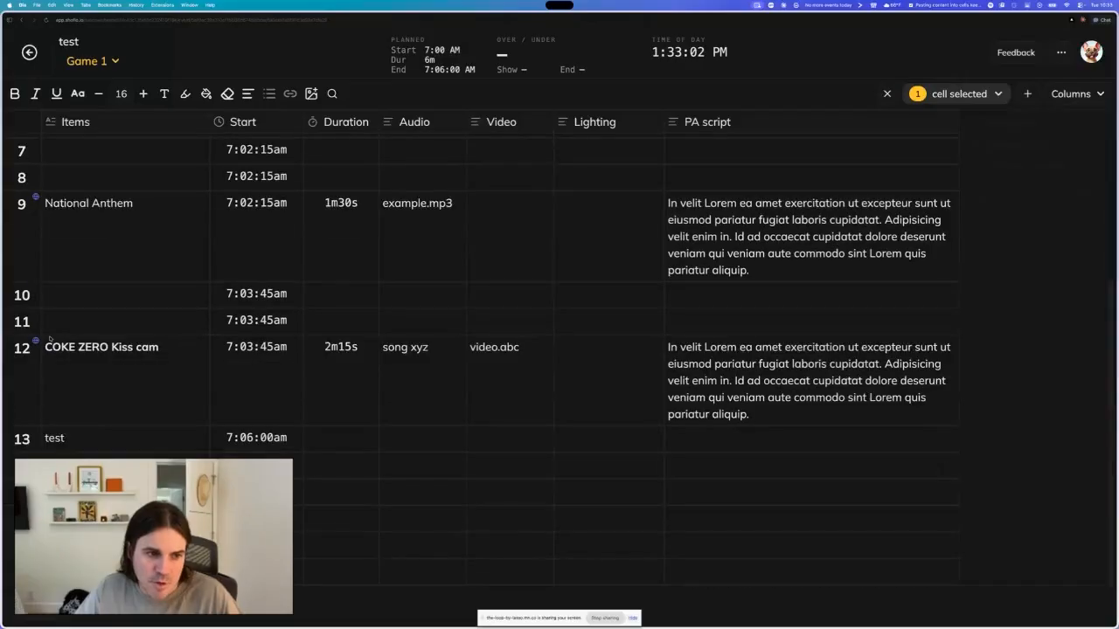
left_click_drag(22, 440, 23, 169)
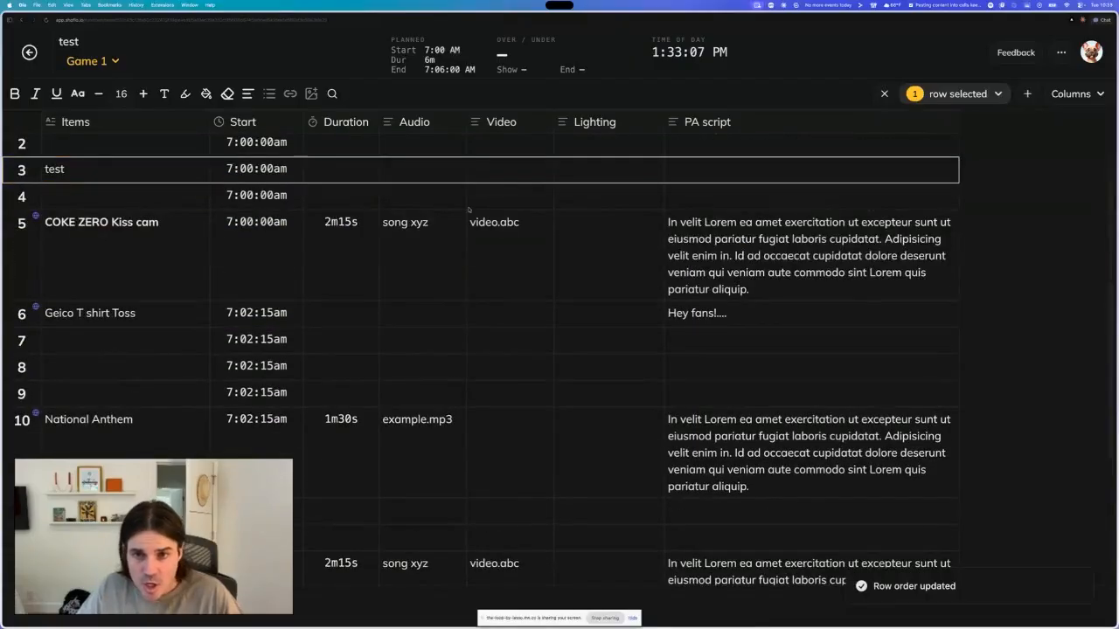
- Move the PA script column so it sits directly after the Audio column
scroll(463, 212, "up", 1)
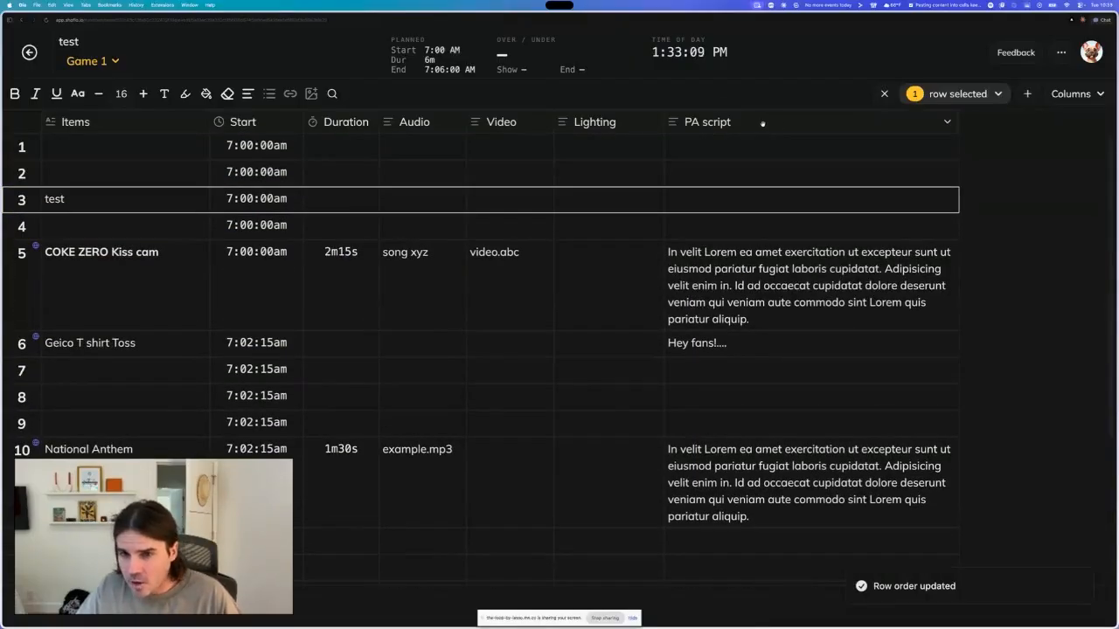
left_click_drag(763, 124, 722, 125)
left_click_drag(813, 124, 495, 139)
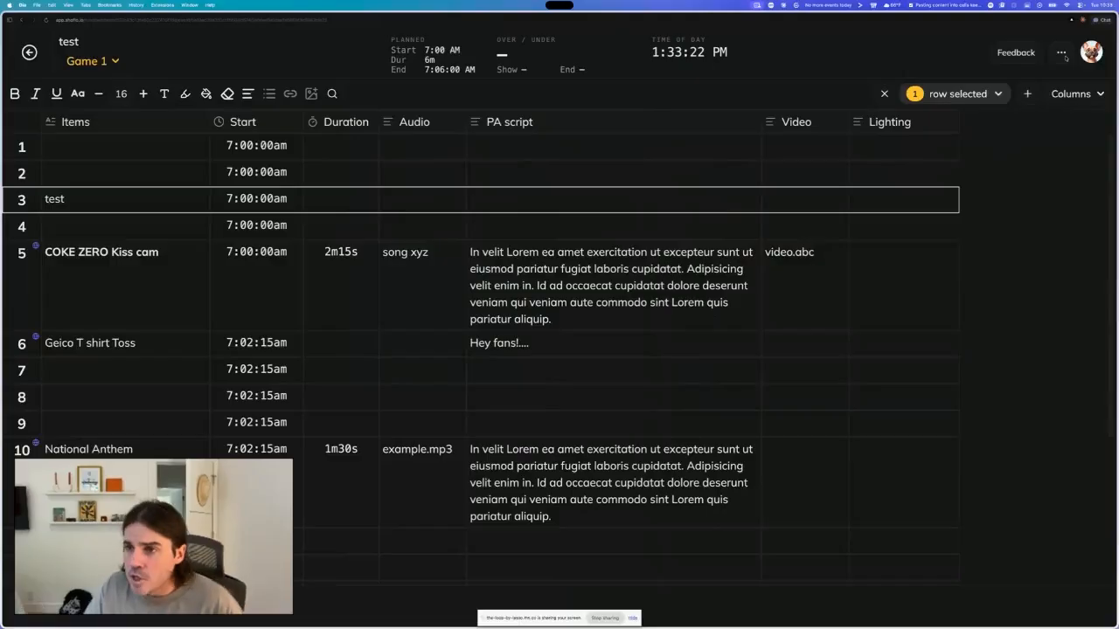
- Open the rundown's Prompter view
left_click(1063, 53)
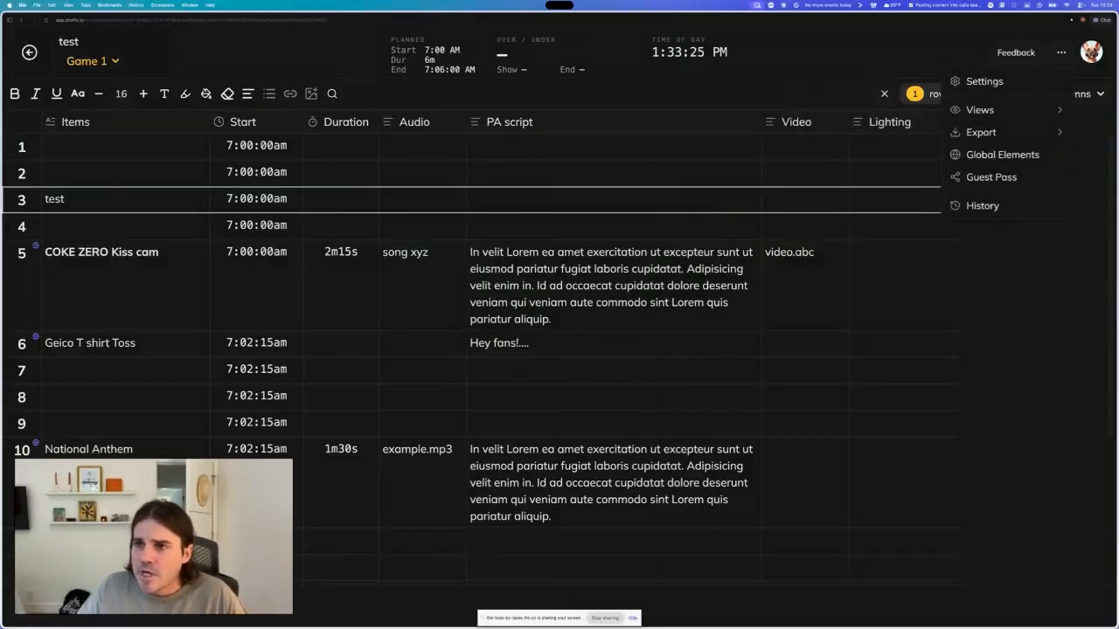
mouse_move(983, 114)
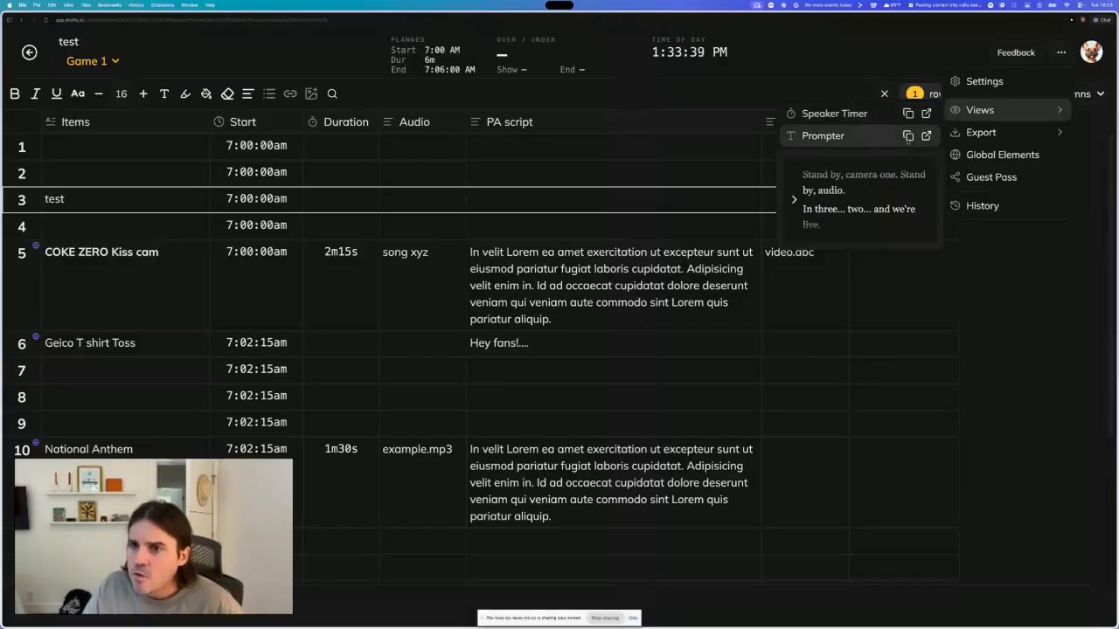
left_click(907, 136)
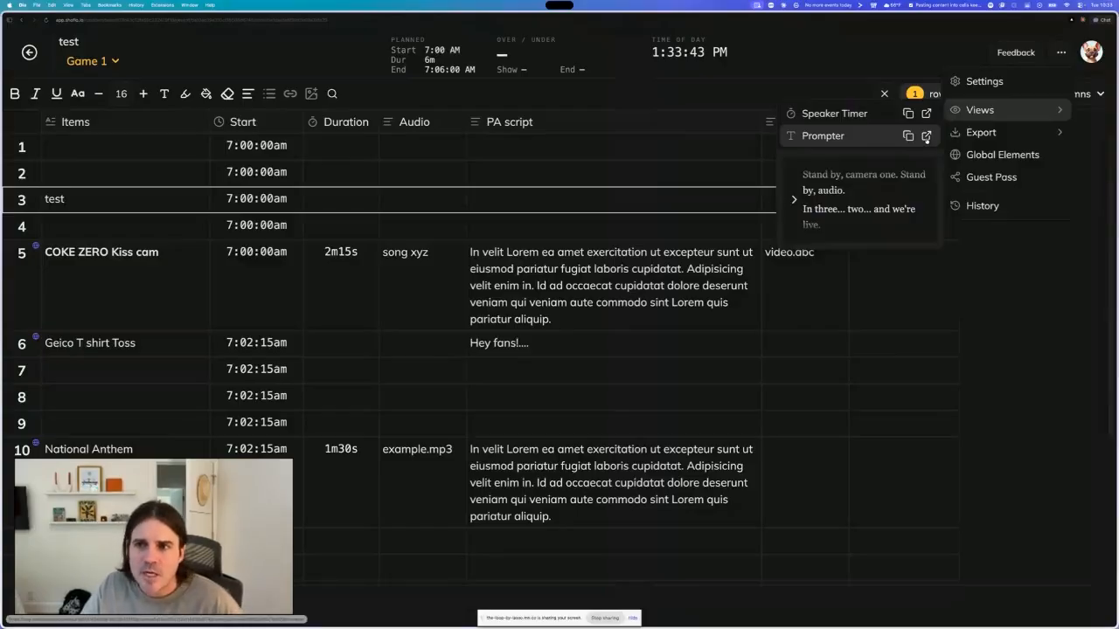
key("Escape")
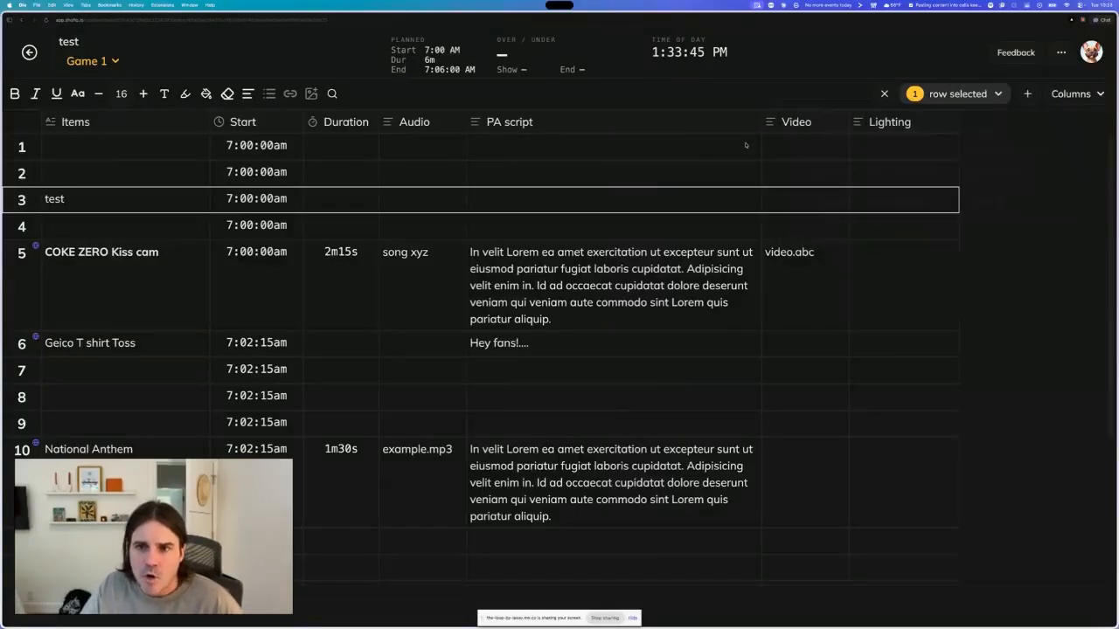
left_click(749, 121)
left_click(738, 237)
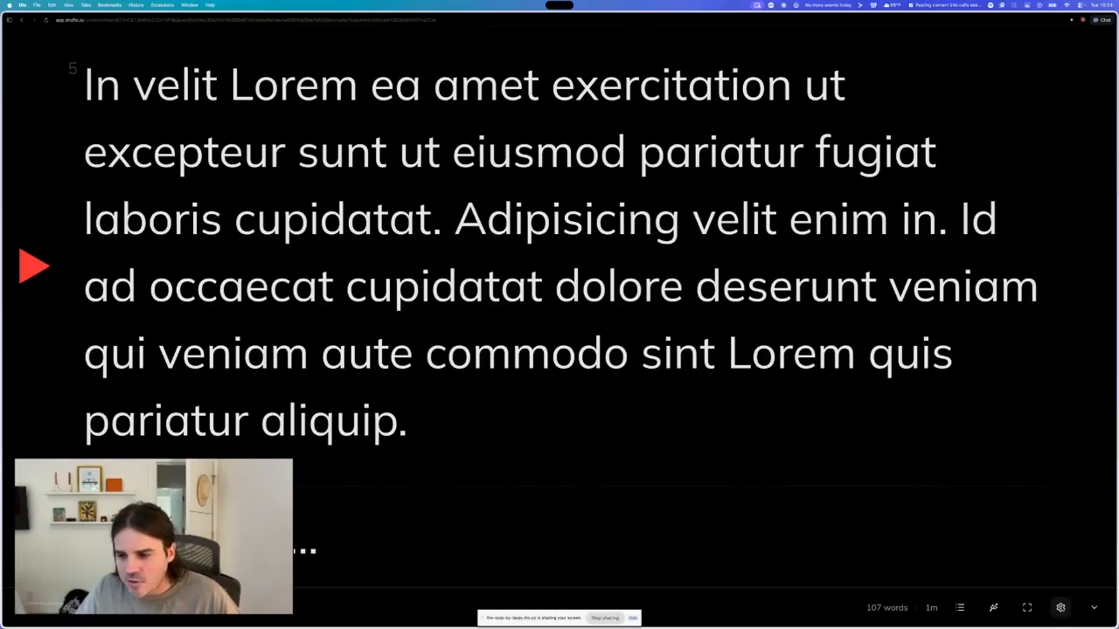
- Set the prompter font size to 95px and the line spacing to 1.4
left_click(1061, 607)
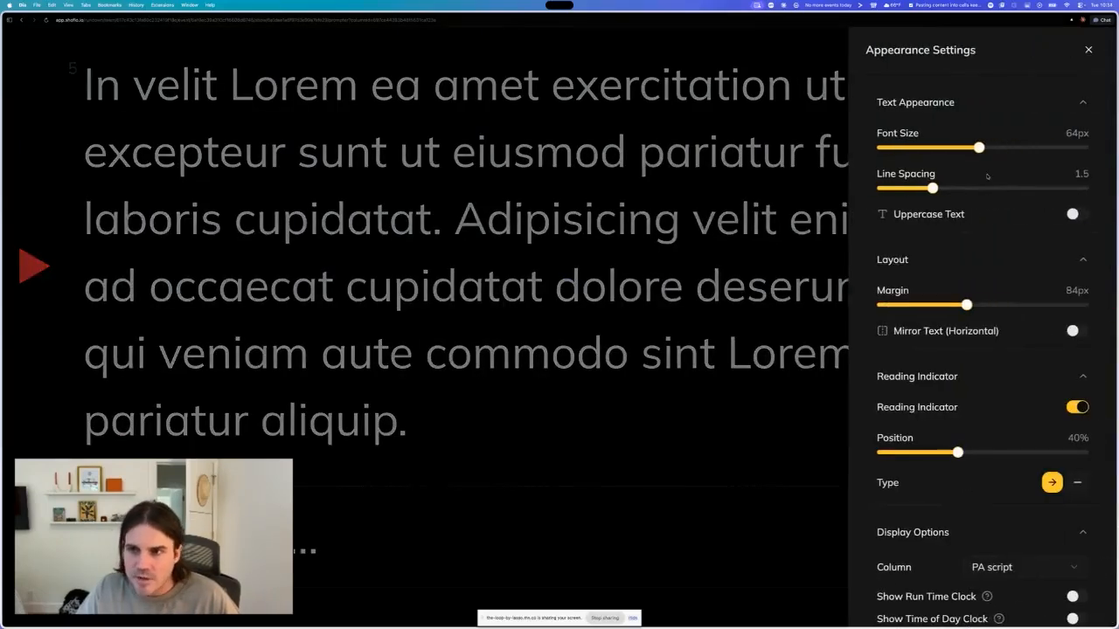
left_click_drag(979, 148, 1036, 148)
mouse_move(932, 188)
left_mouse_down()
mouse_move(993, 188)
mouse_move(923, 188)
left_mouse_up()
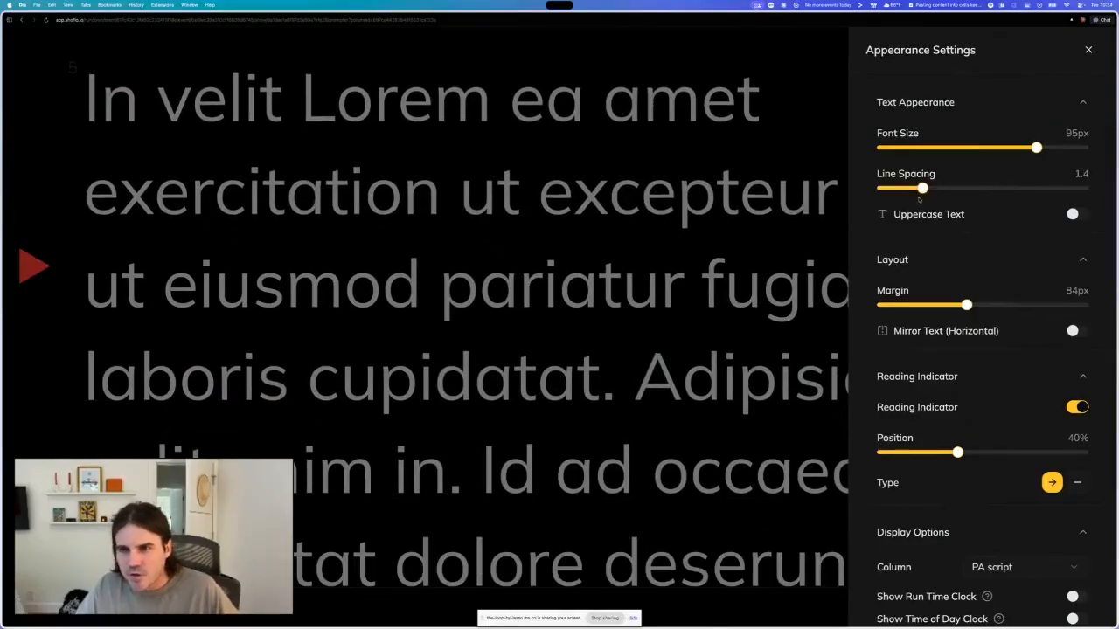
- Try toggling the reading indicator and horizontal mirror text options in the prompter settings
scroll(961, 207, "down", 3)
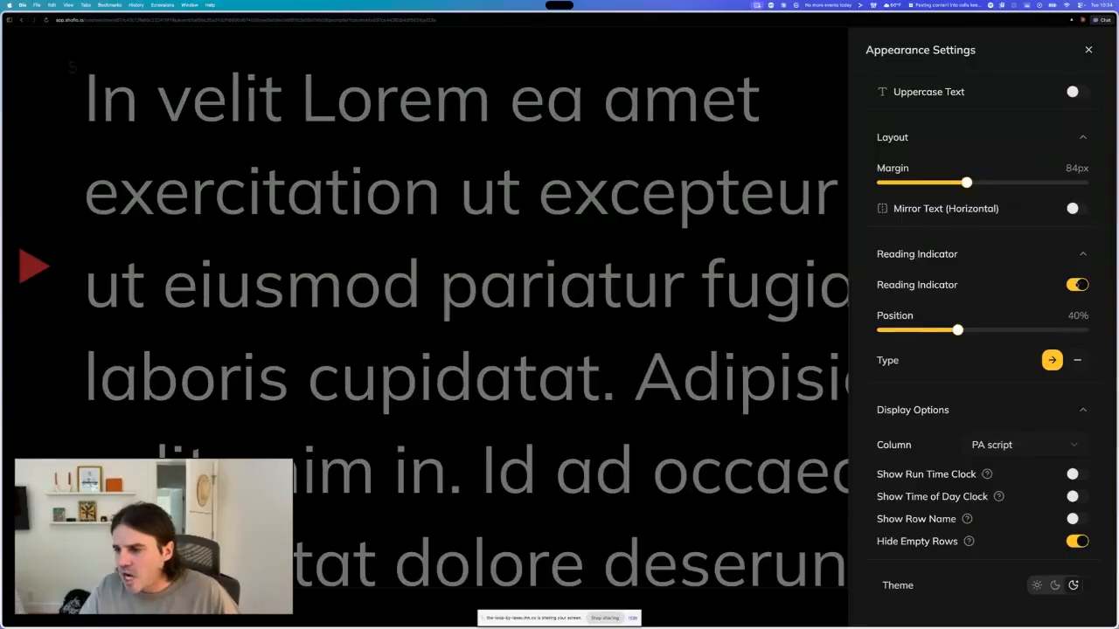
left_click(1078, 285)
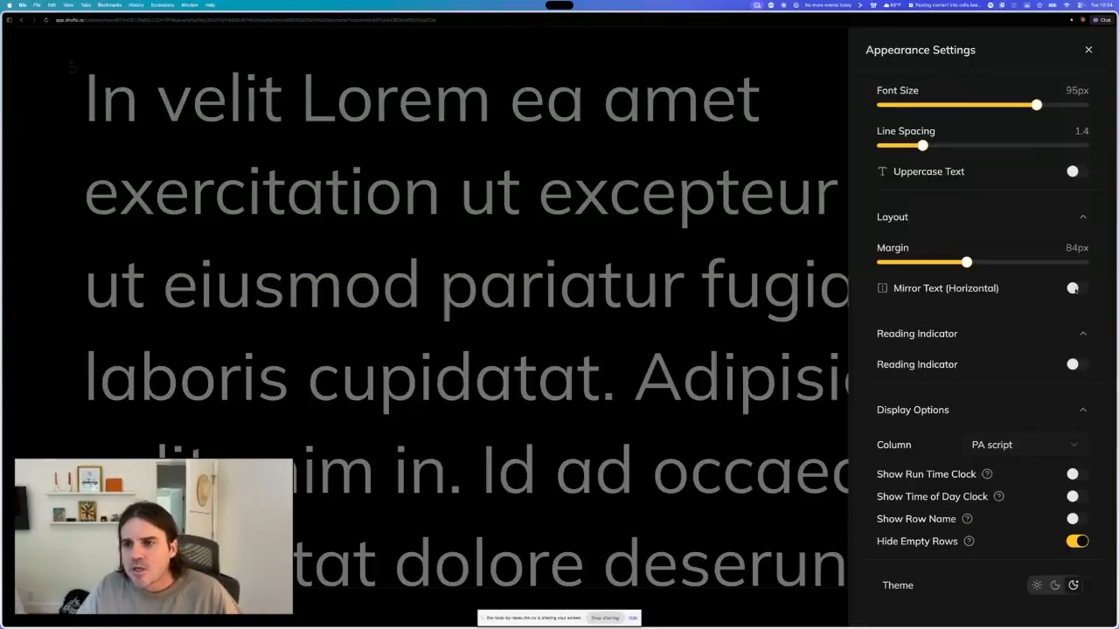
left_click(1075, 289)
left_click(1078, 288)
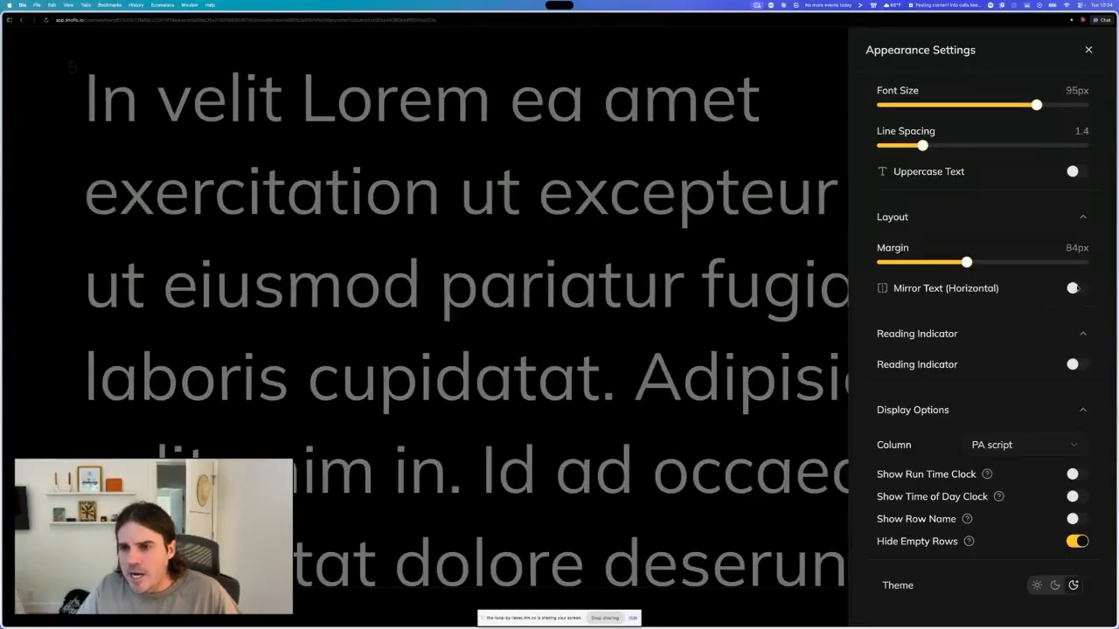
left_click(1079, 365)
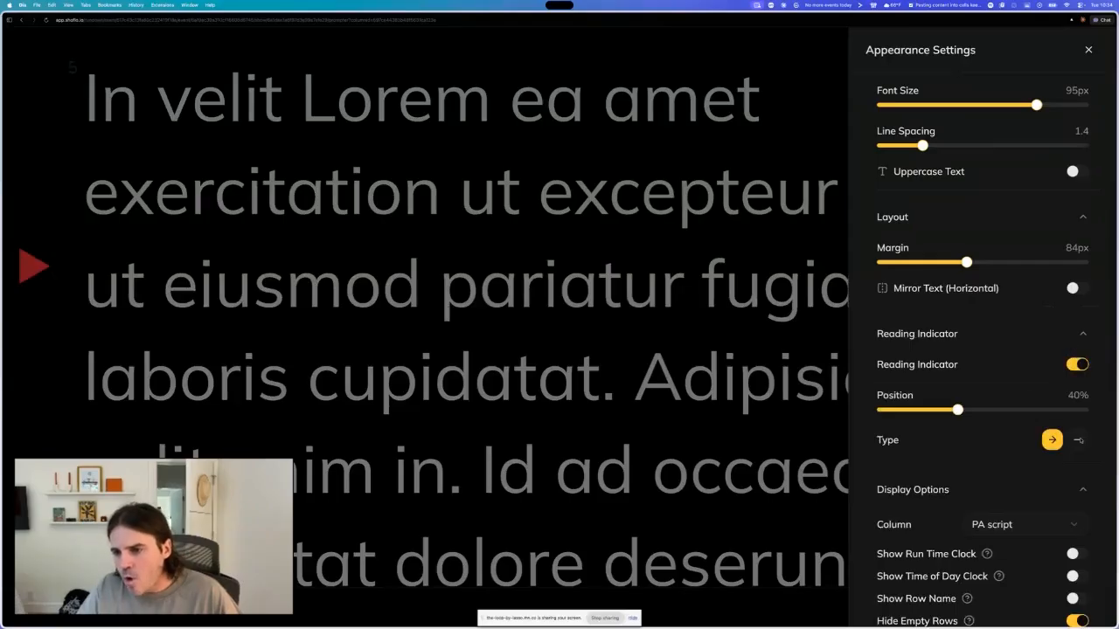
- Switch the reading indicator type back and forth and nudge its position slider near 40%
left_click(1079, 440)
mouse_move(965, 411)
left_mouse_down()
mouse_move(994, 410)
mouse_move(958, 410)
left_mouse_up()
left_click(1052, 440)
- Close the appearance settings and replace the word 'pariatur' in the prompter script with 'asdfasdf'
left_click(534, 312)
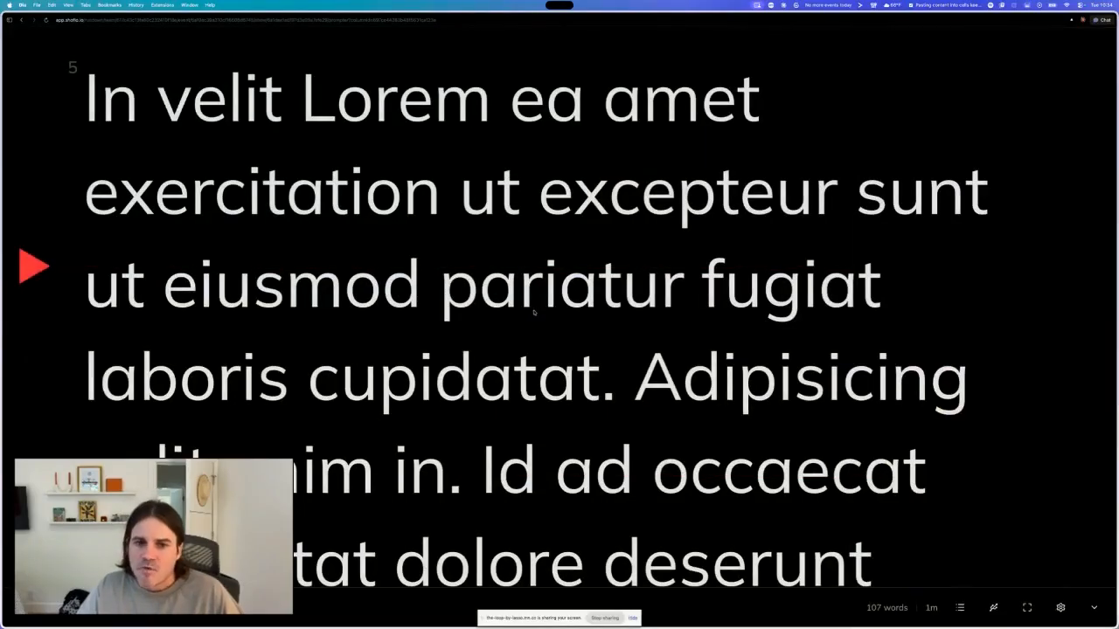
left_click_drag(442, 288, 687, 295)
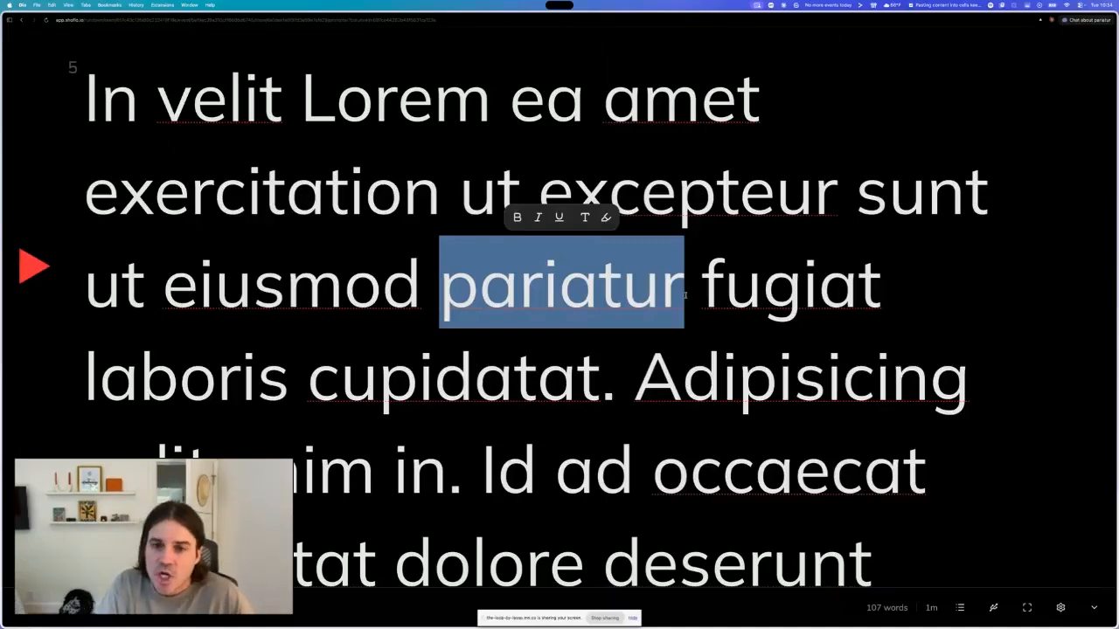
type("asdfasdf")
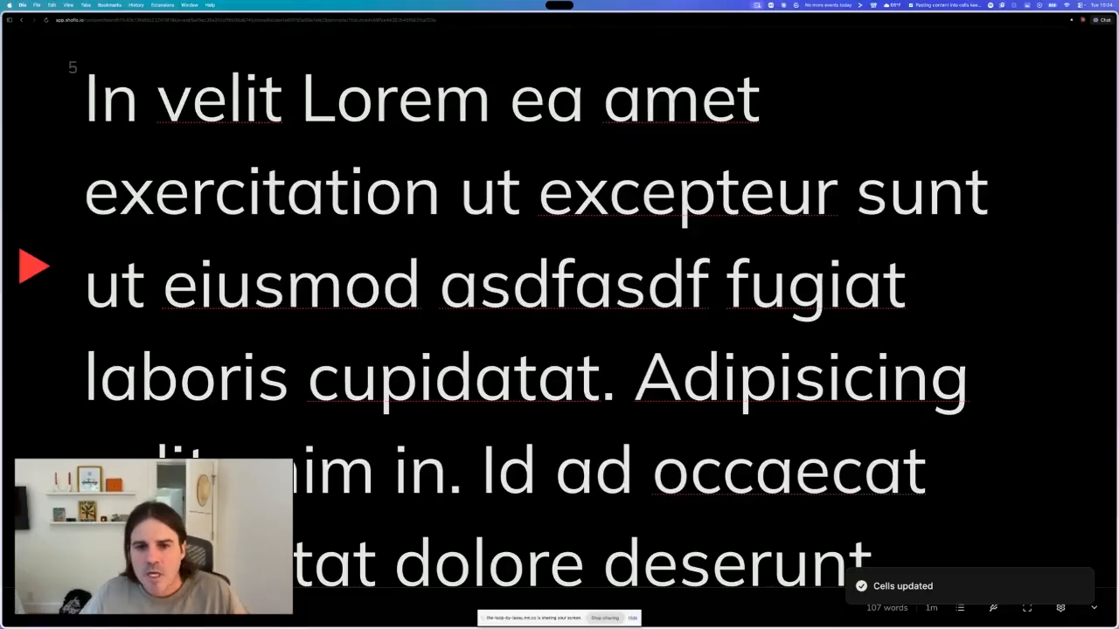
- Format 'asdfasd' in the prompter script as bold, italic red text with a yellow highlight
left_click(443, 285)
left_click_drag(439, 285, 689, 285)
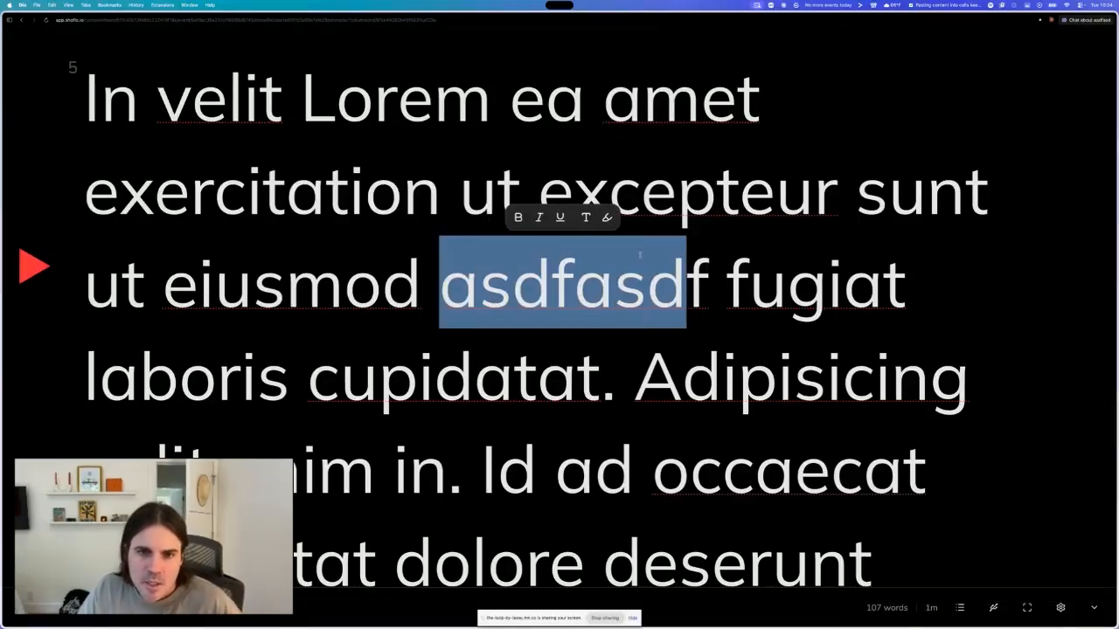
left_click(520, 223)
left_click(541, 223)
left_click(587, 223)
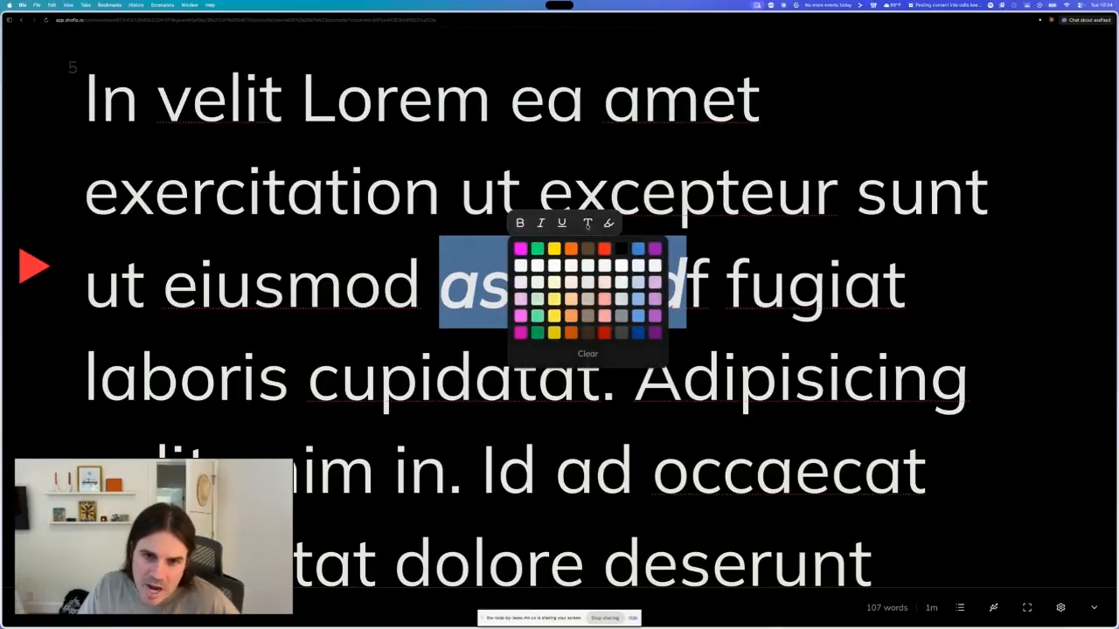
left_click(604, 249)
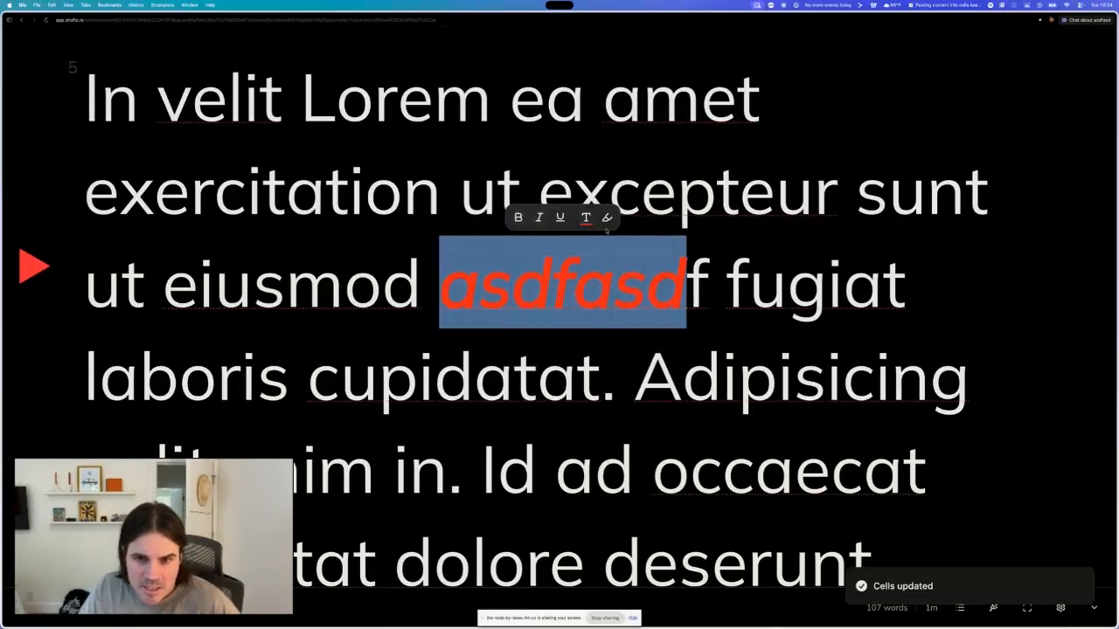
left_click(586, 218)
left_click(573, 249)
left_click(726, 284)
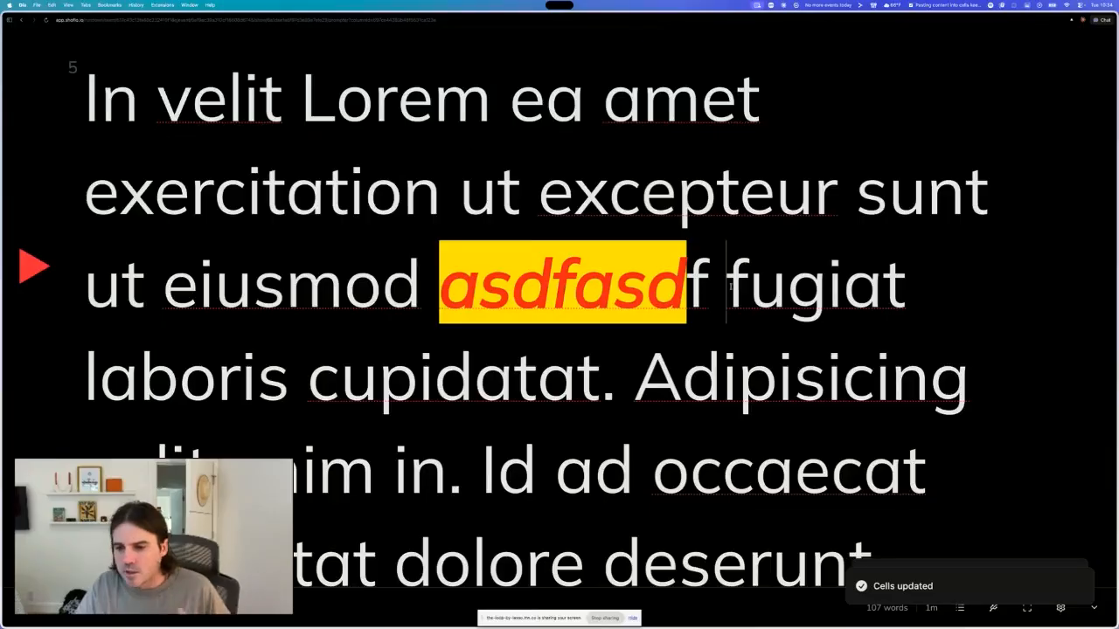
- Scroll through the prompter script
scroll(754, 426, "down", 2)
scroll(754, 425, "down", 2)
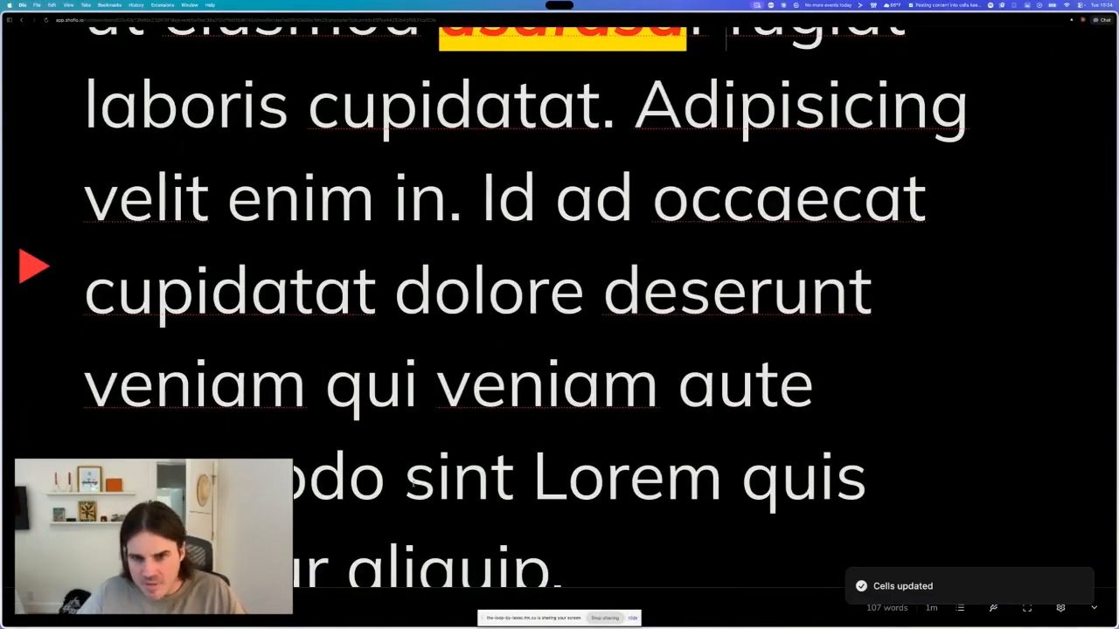
scroll(559, 315, "up", 3)
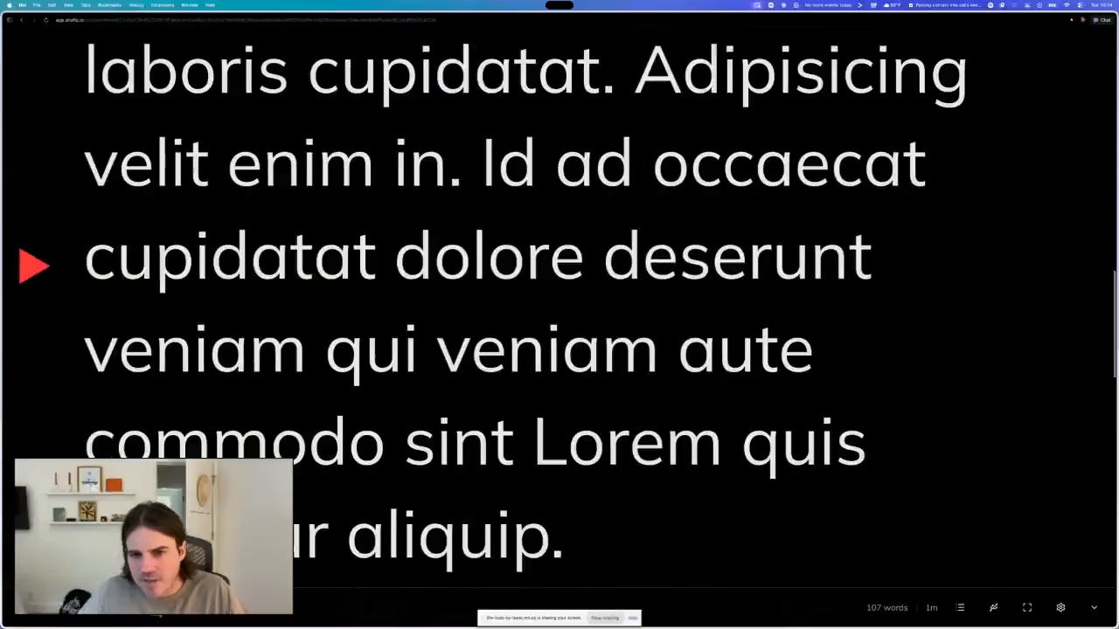
scroll(560, 315, "up", 2)
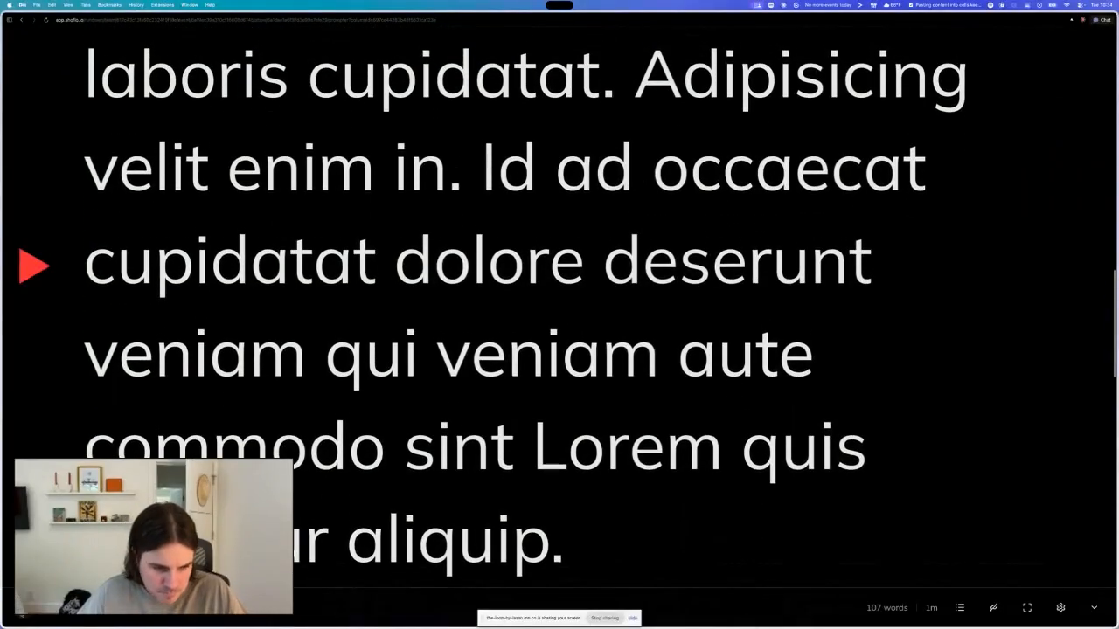
- Try connecting a Contour ShuttleXpress hardware device to control the prompter
left_click(994, 610)
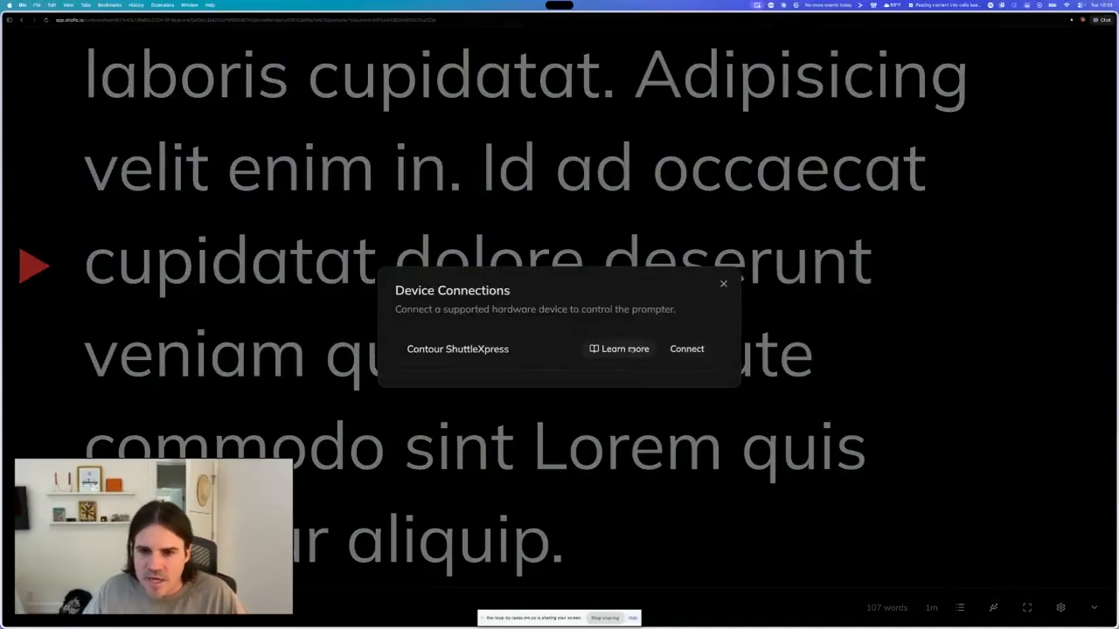
left_click(686, 349)
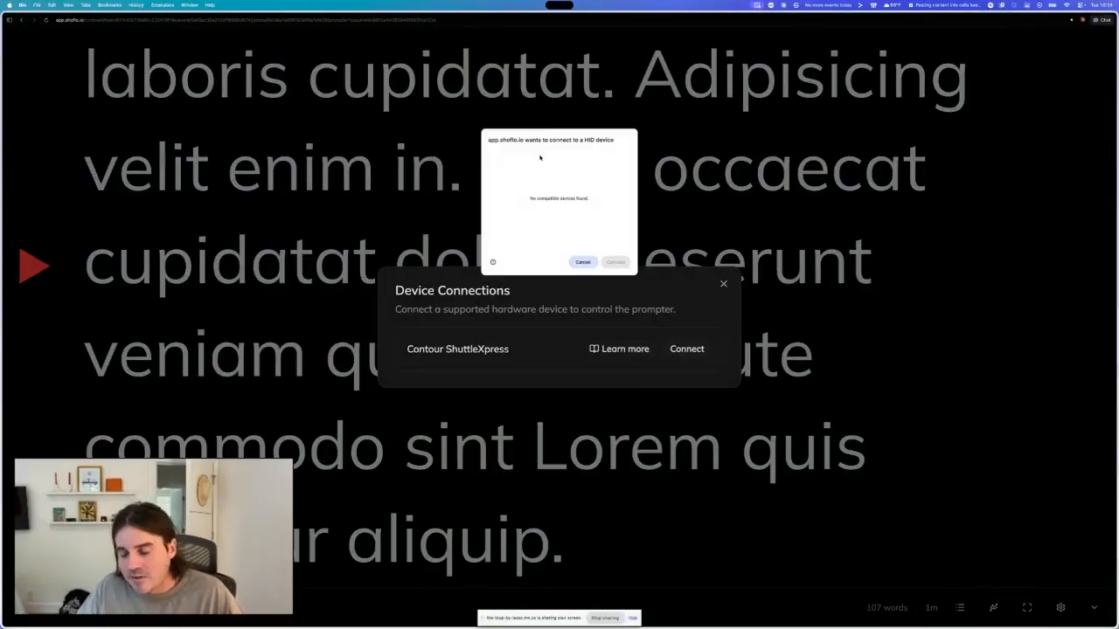
left_click(582, 262)
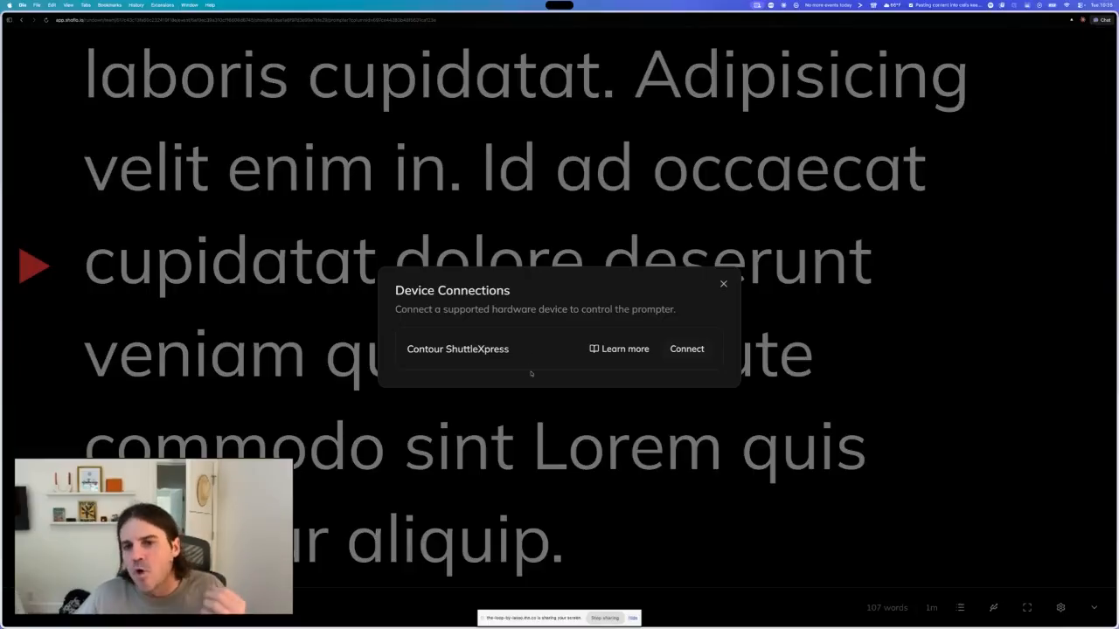
left_click(725, 284)
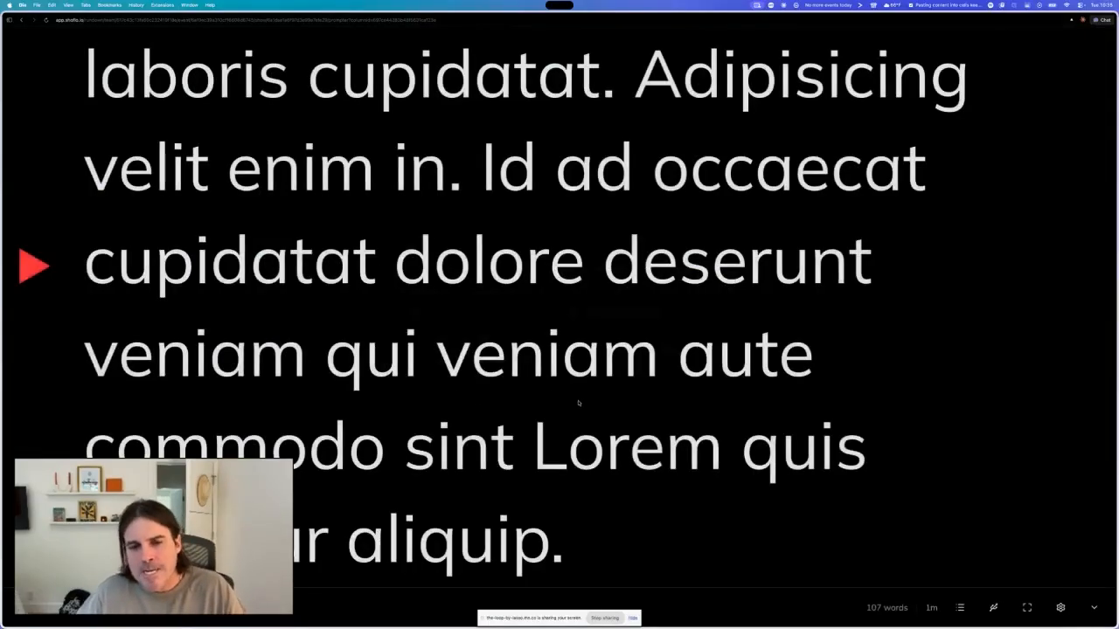
- Scroll the prompter script up and down and return to the Game 1 rundown
scroll(580, 400, "down", 5)
scroll(580, 402, "up", 7)
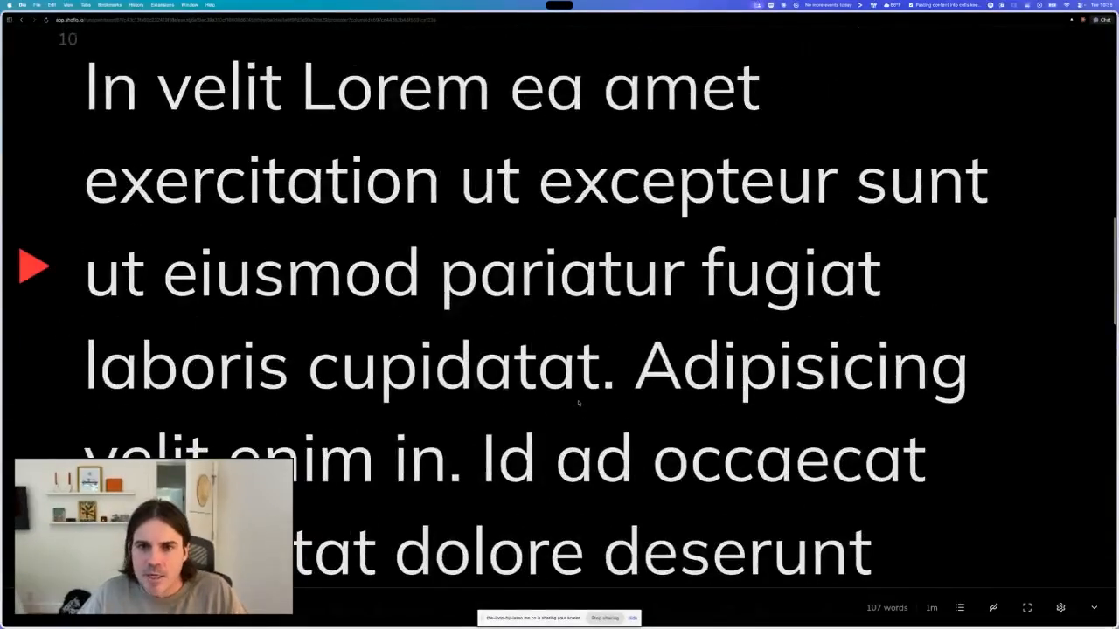
scroll(580, 402, "down", 4)
scroll(579, 402, "up", 10)
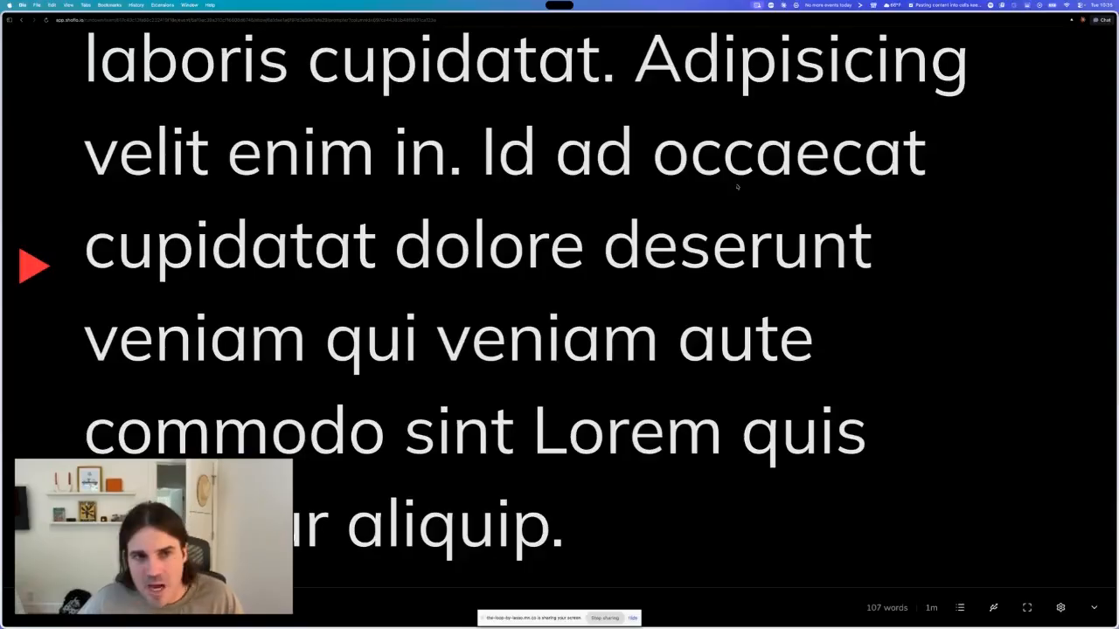
left_click(21, 20)
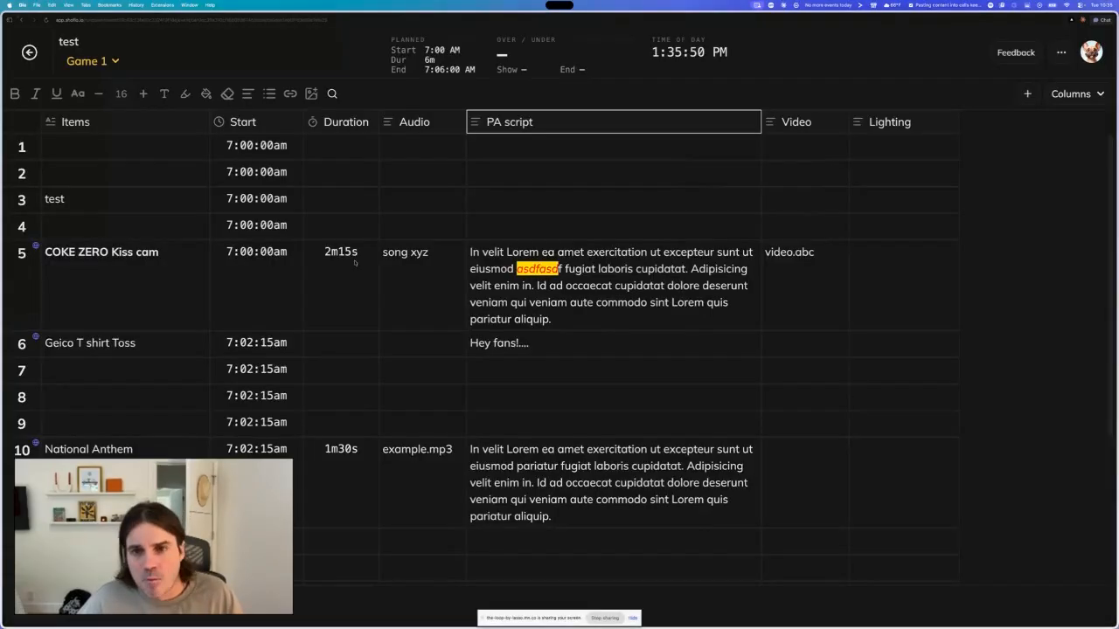
- Browse the rundown's options menu entries
left_click(1061, 52)
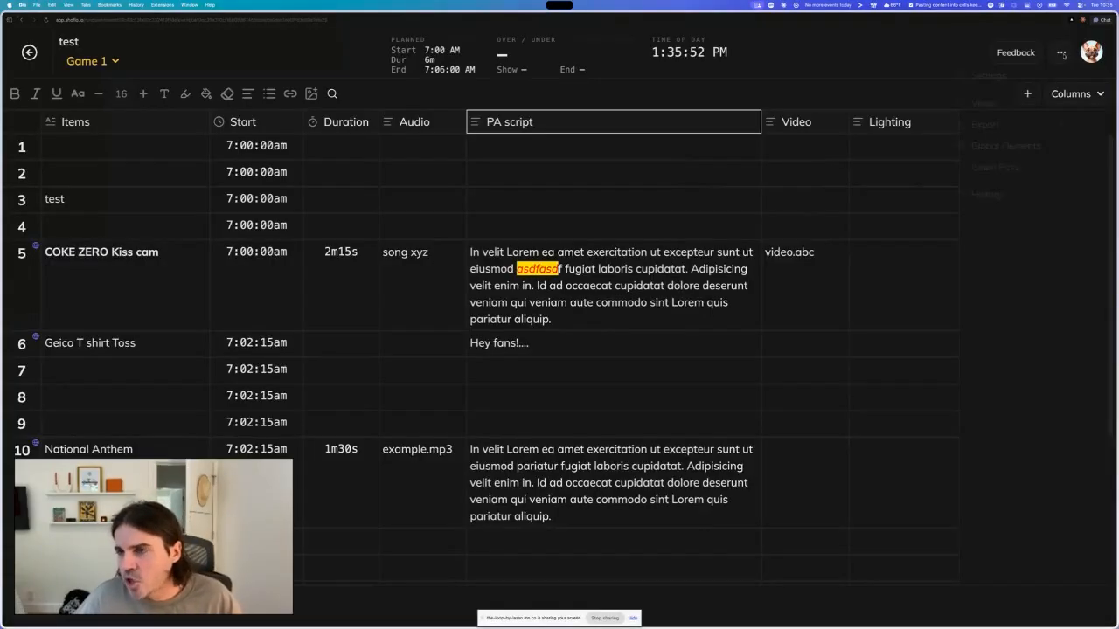
left_click(1070, 289)
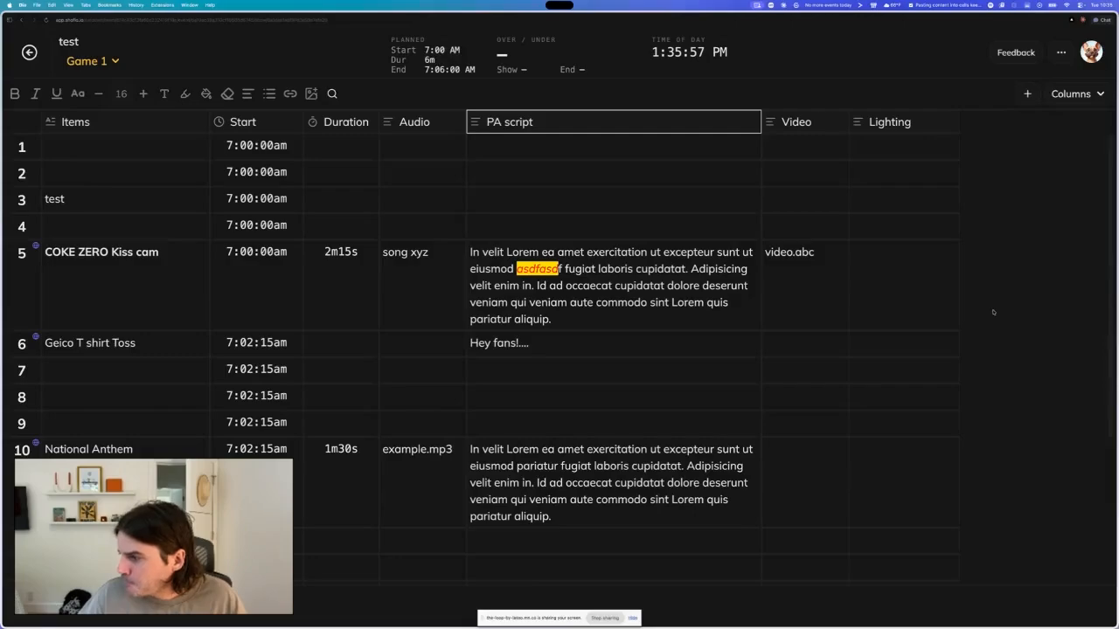
left_click(1061, 52)
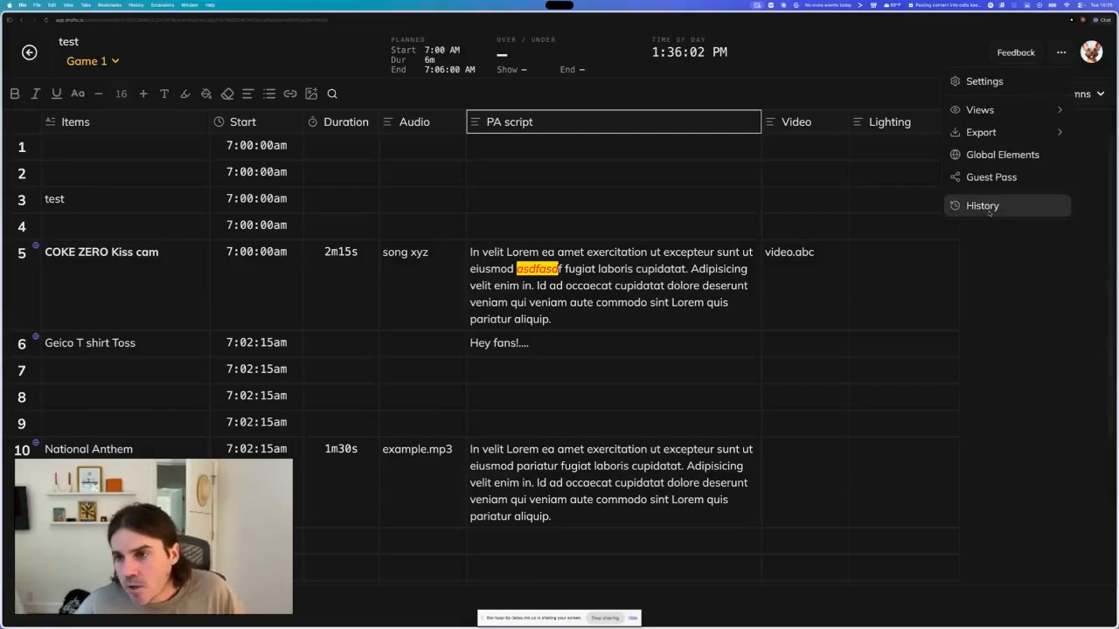
left_click(1059, 57)
left_click(1060, 57)
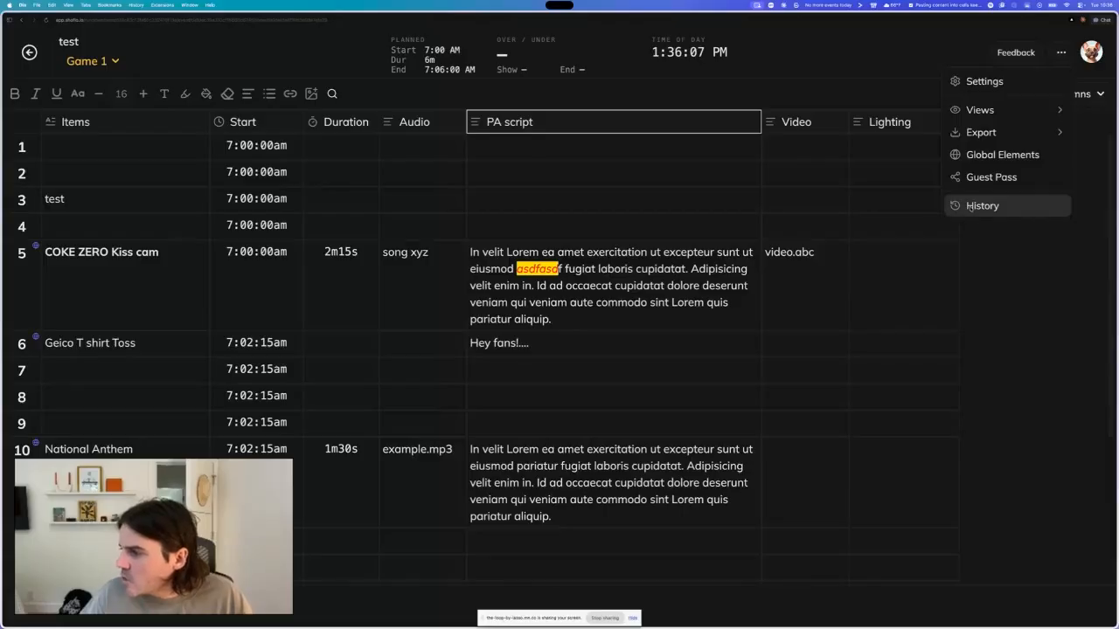
left_click(1009, 357)
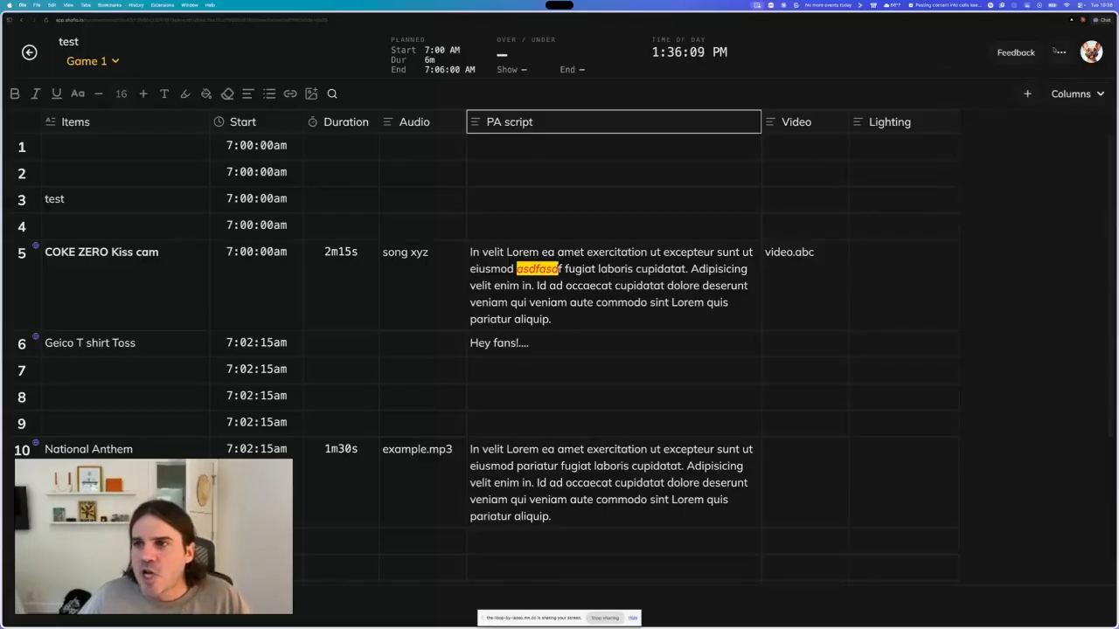
- Open What's new from the profile menu to view the changelog, then go back to the dashboard
left_click(1091, 52)
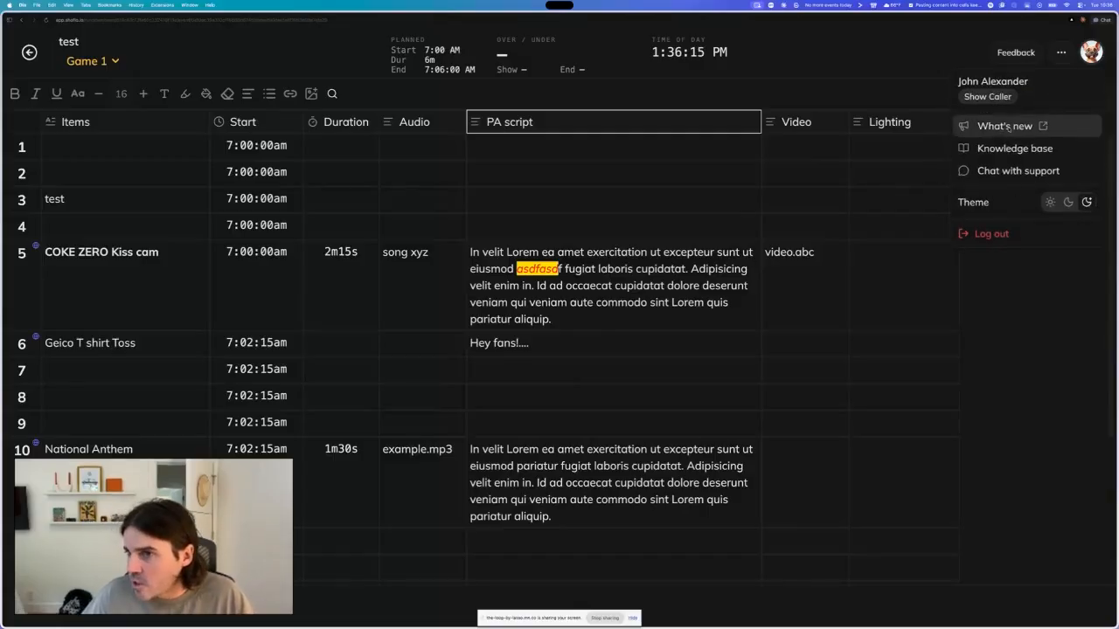
left_click(1006, 125)
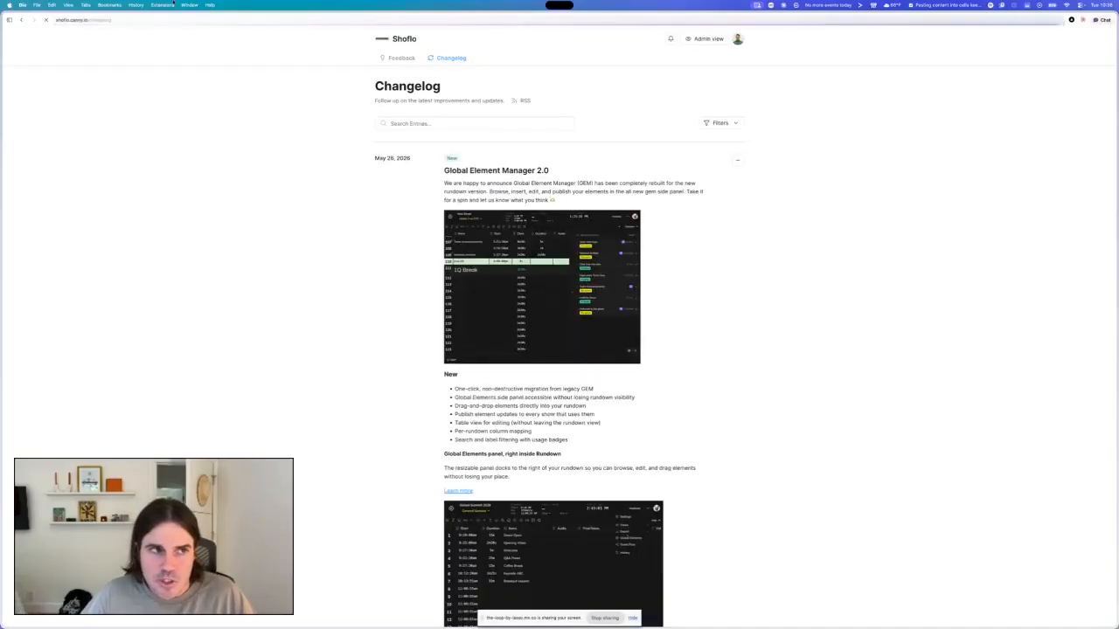
left_click(22, 20)
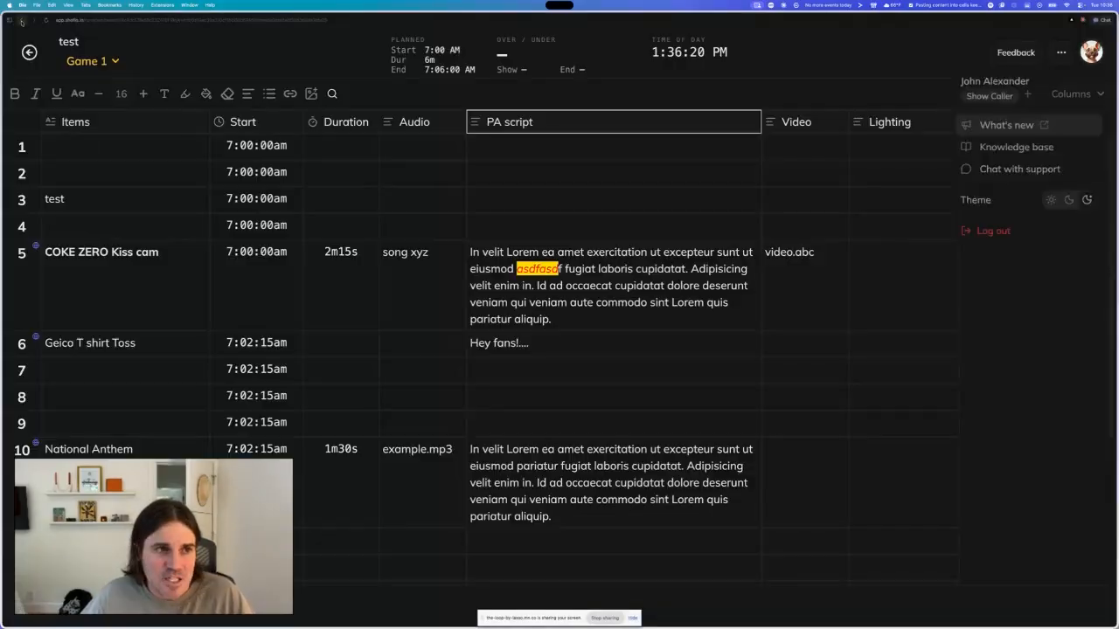
left_click(29, 52)
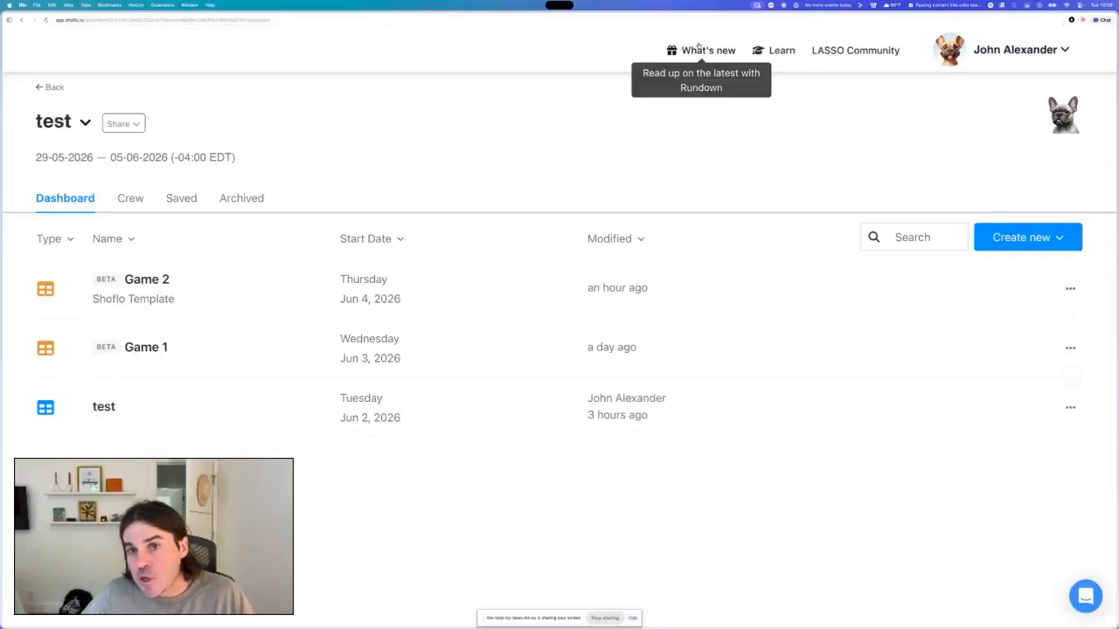
- Read the Global Element Manager 2.0 release notes from the dashboard's What's new updates
left_click(702, 52)
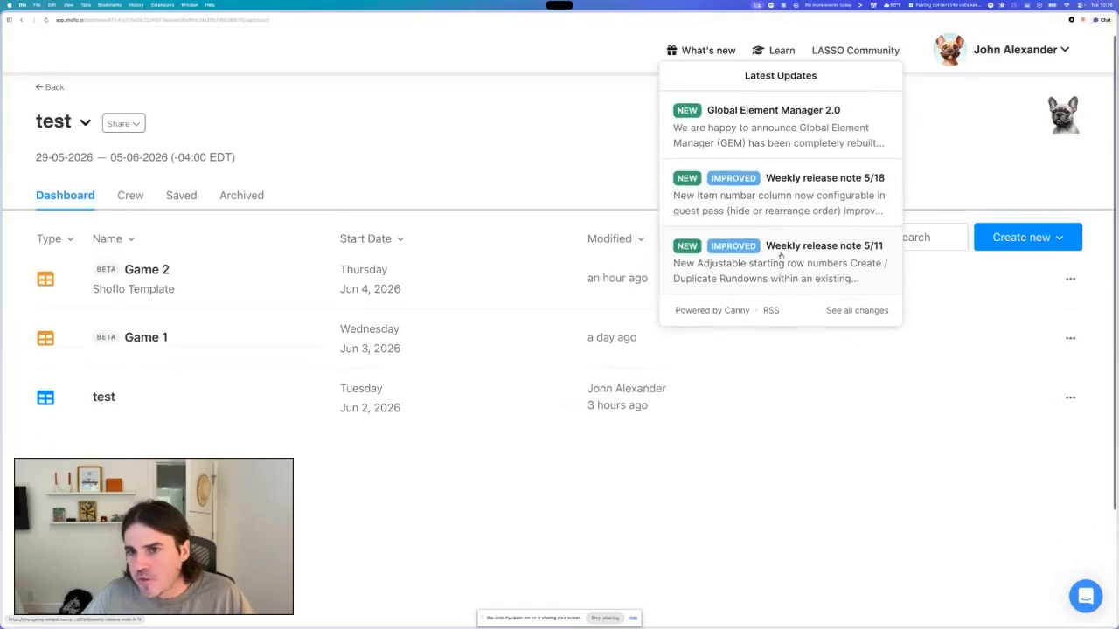
left_click(773, 138)
scroll(772, 140, "down", 2)
scroll(772, 139, "up", 2)
left_click(678, 86)
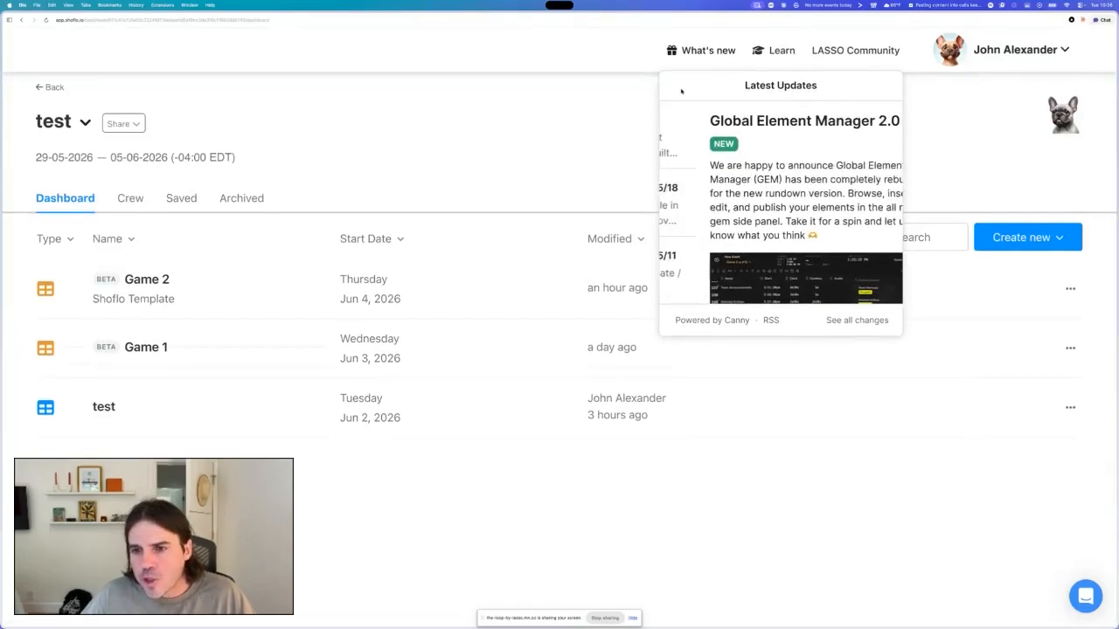
left_click(851, 321)
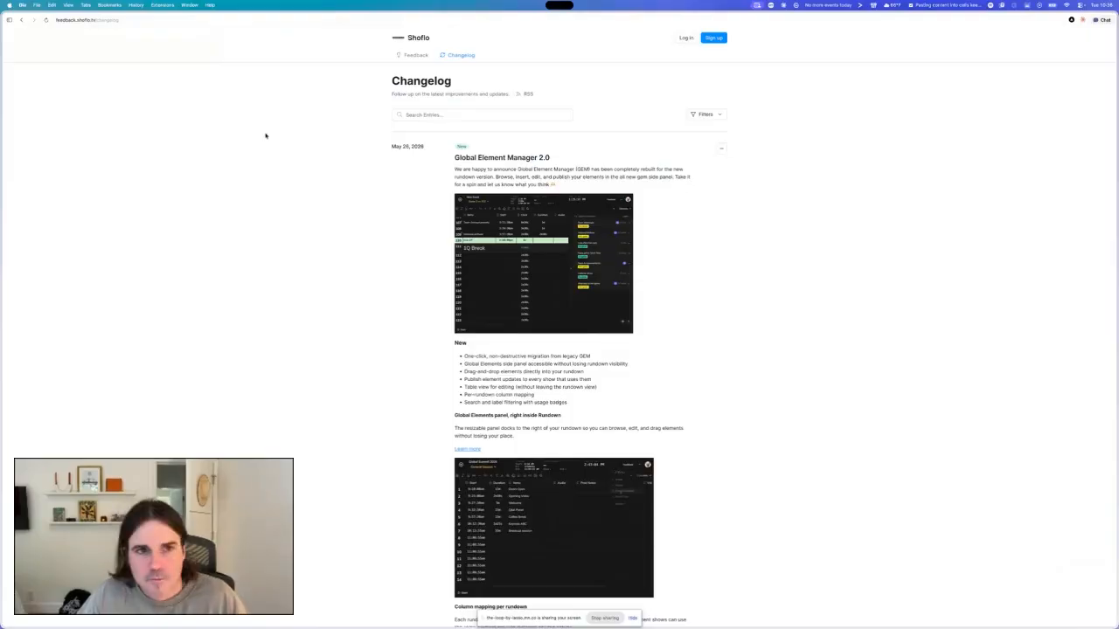
key("super+w")
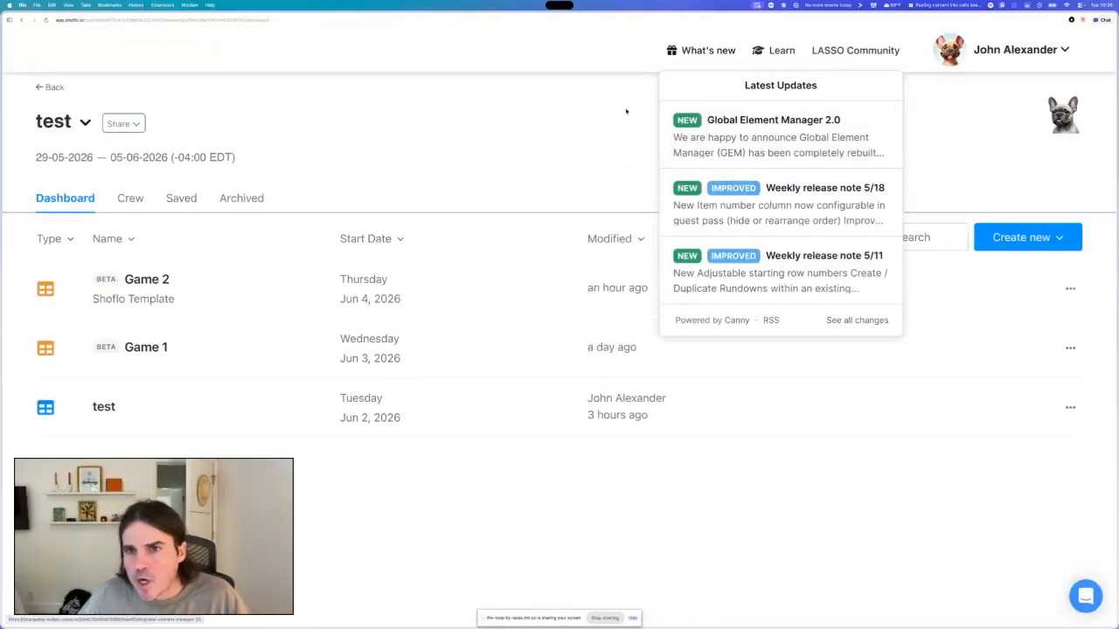
left_click(592, 107)
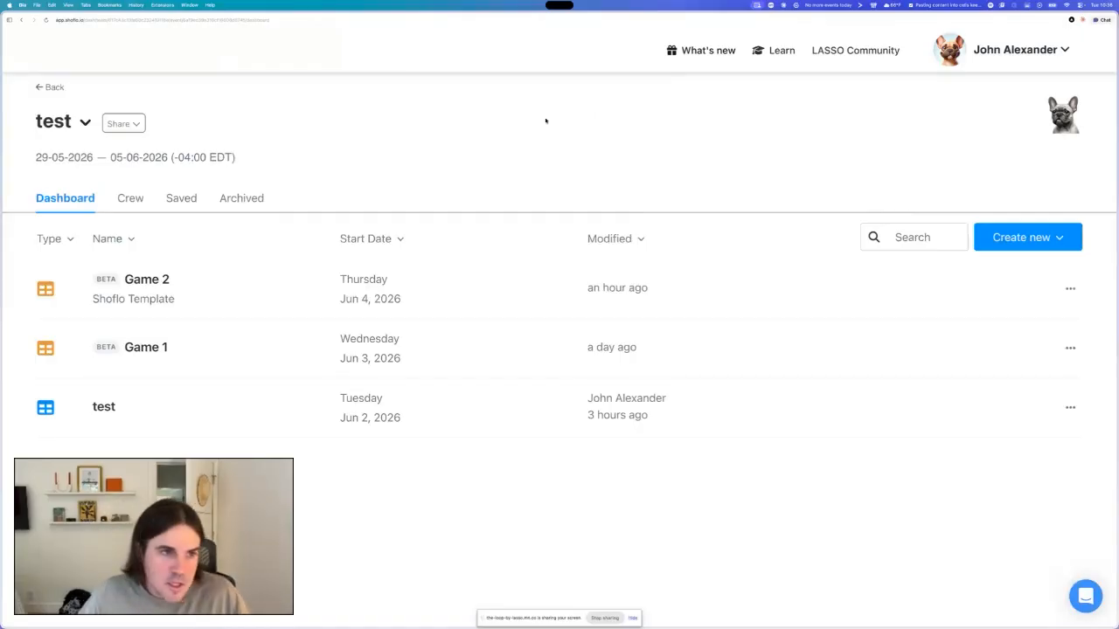
- Open the Game 1 rundown and start the live timer on the National Anthem row
left_click(156, 352)
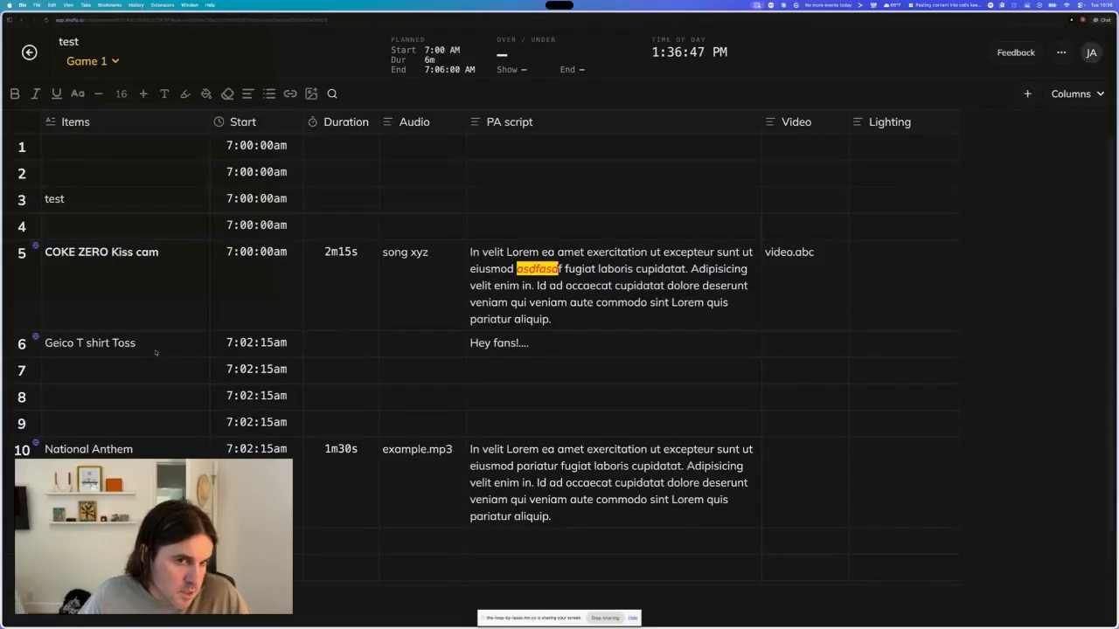
scroll(166, 353, "down", 5)
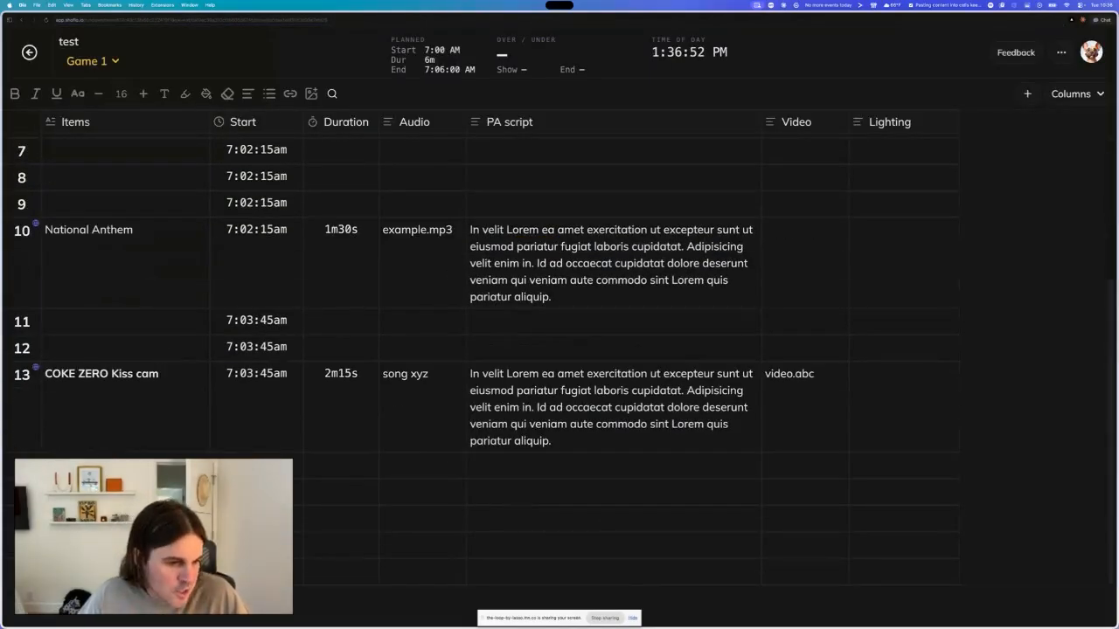
left_click(22, 572)
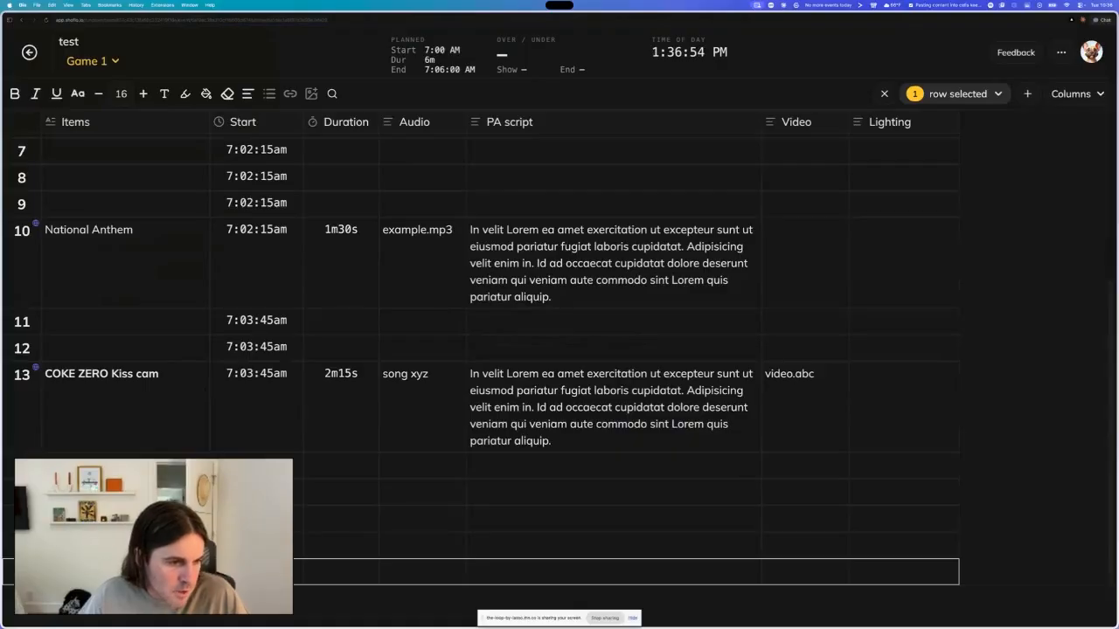
double_click(22, 492)
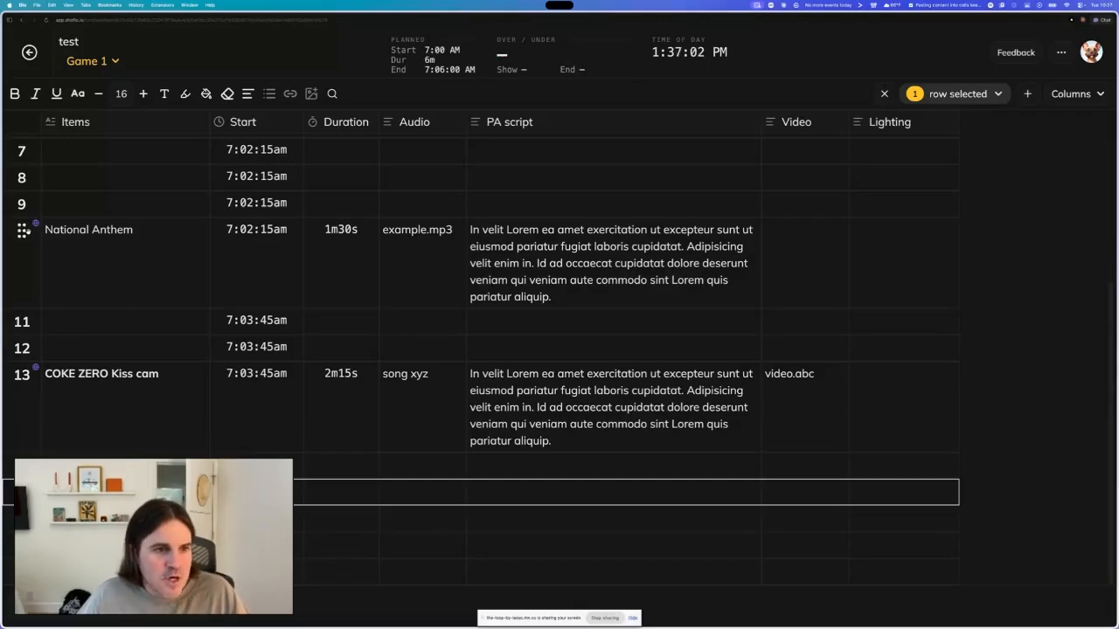
double_click(25, 230)
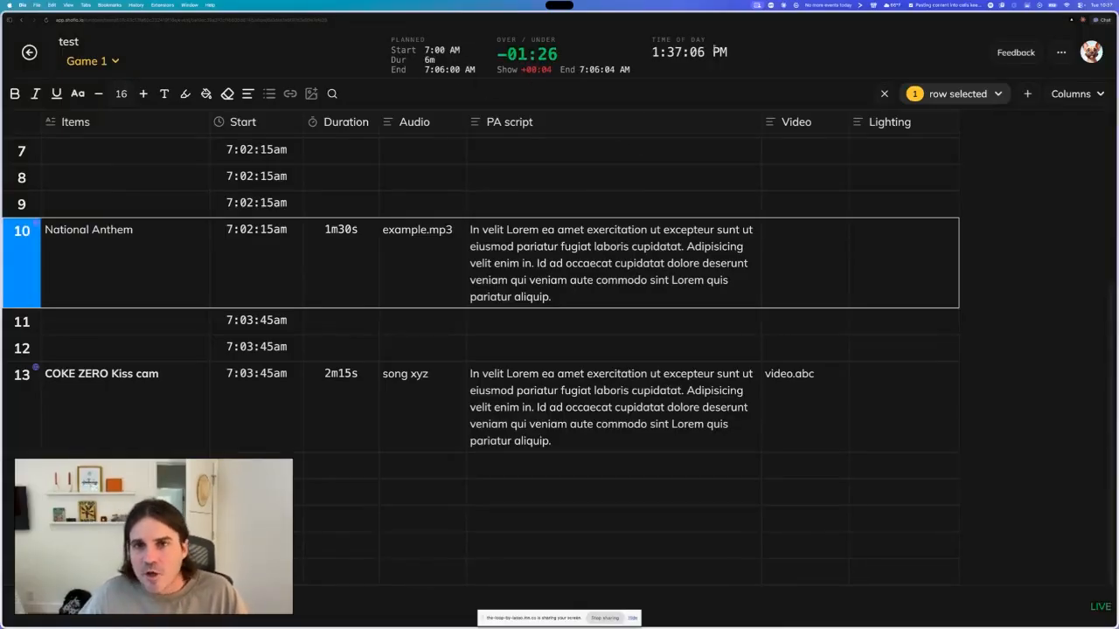
- Open the rundown settings and review the Clocks options for the header displays
left_click(1061, 53)
left_click(986, 80)
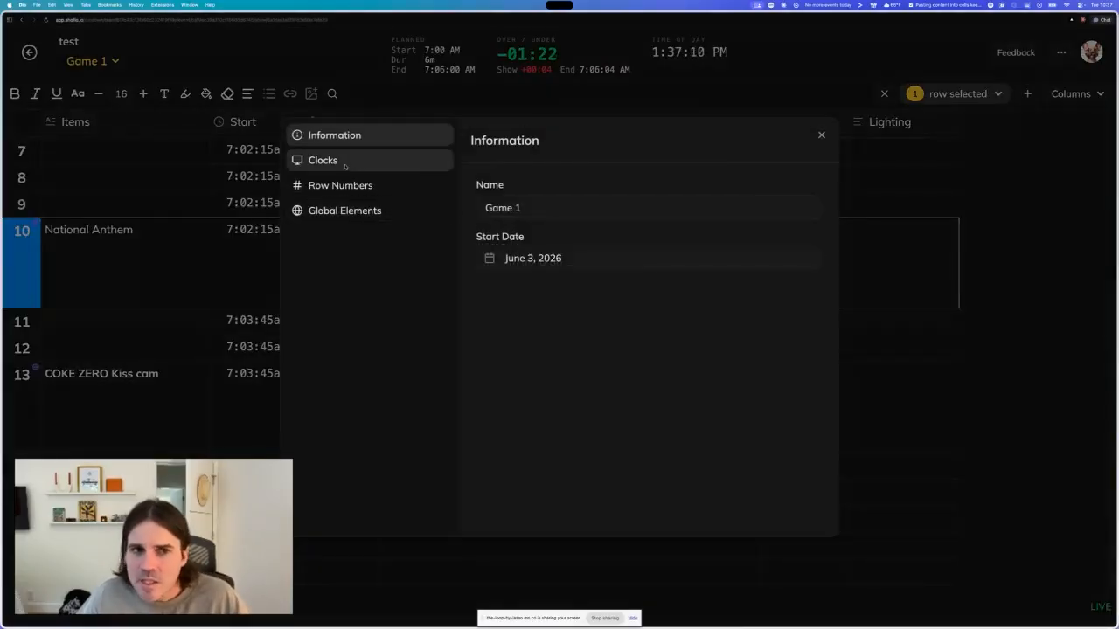
left_click(347, 156)
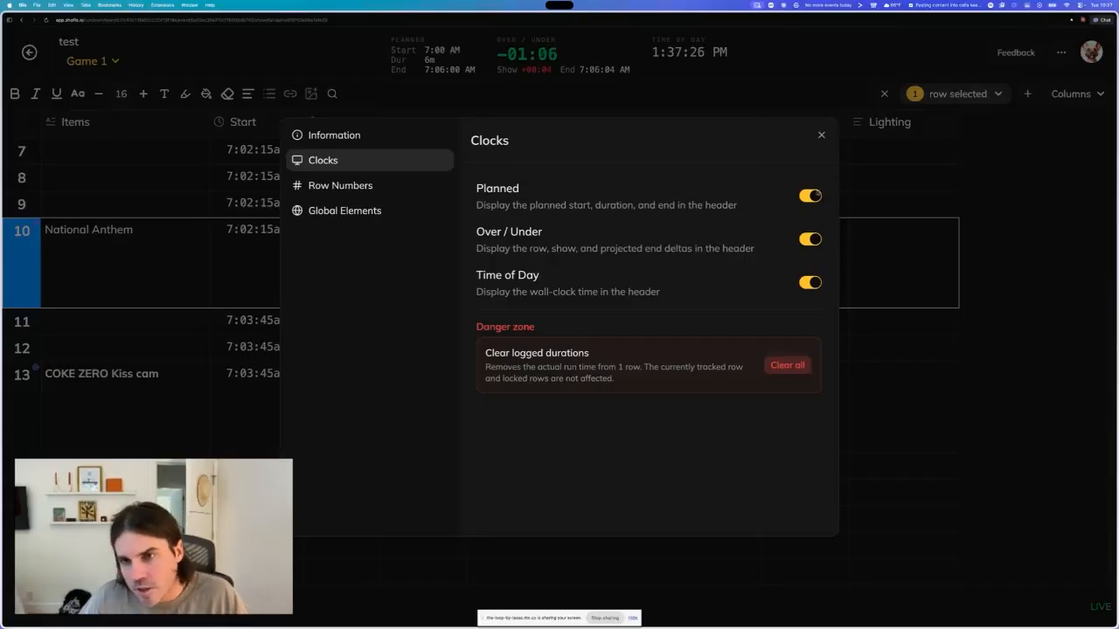
left_click(821, 136)
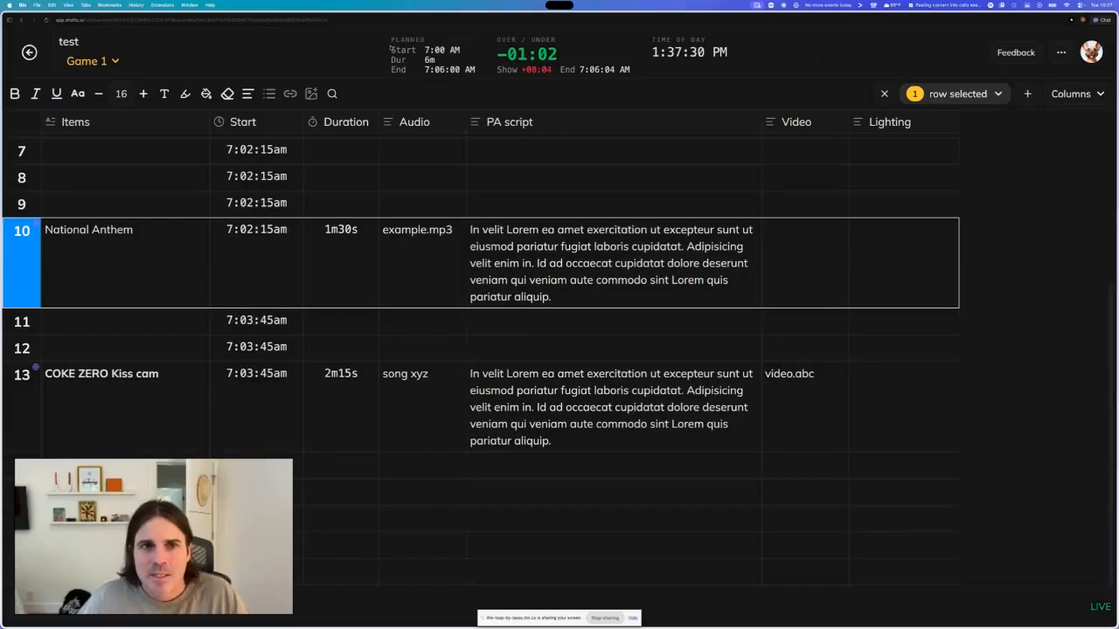
- Examine the planned, over/under and time-of-day clocks in the rundown header
scroll(402, 58, "up", 5)
scroll(403, 62, "up", 1)
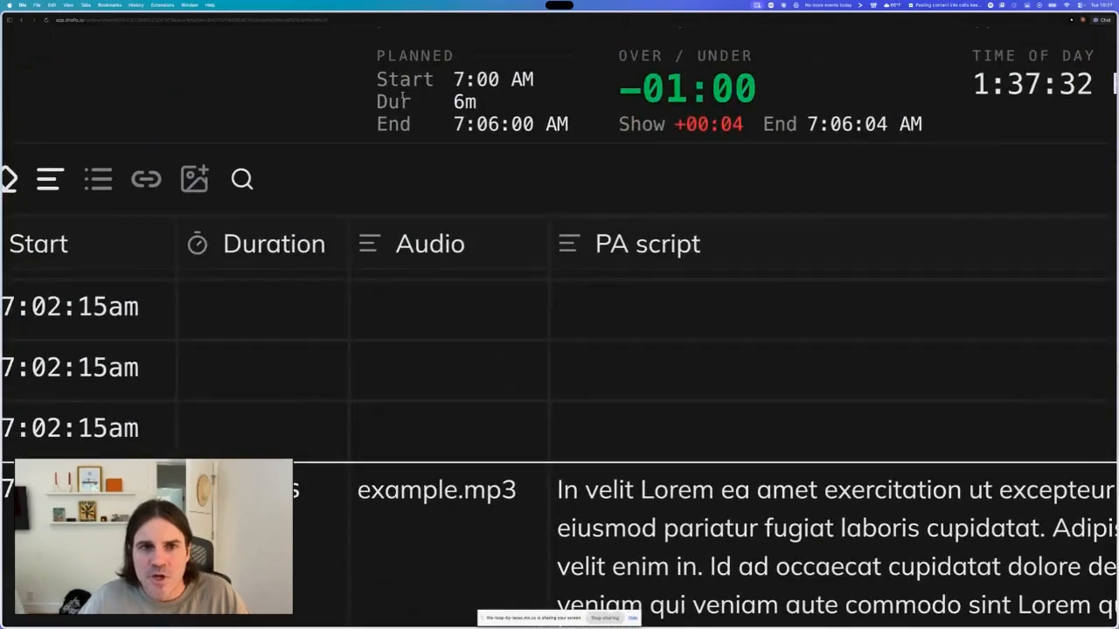
left_click_drag(378, 80, 511, 81)
left_click(474, 103)
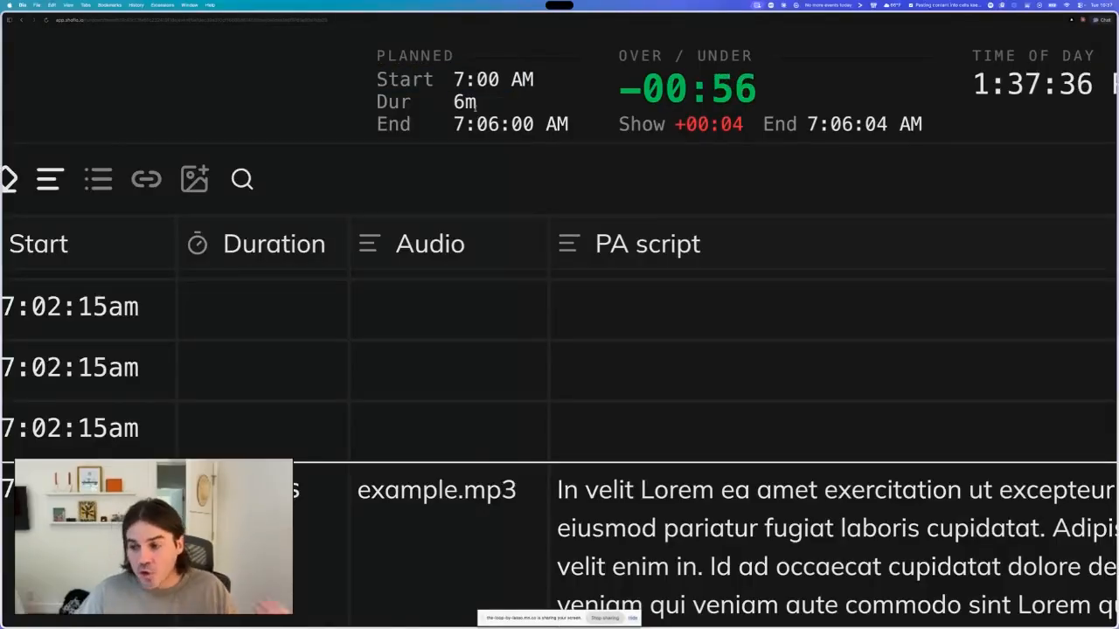
left_click_drag(451, 126, 557, 126)
scroll(558, 121, "down", 5)
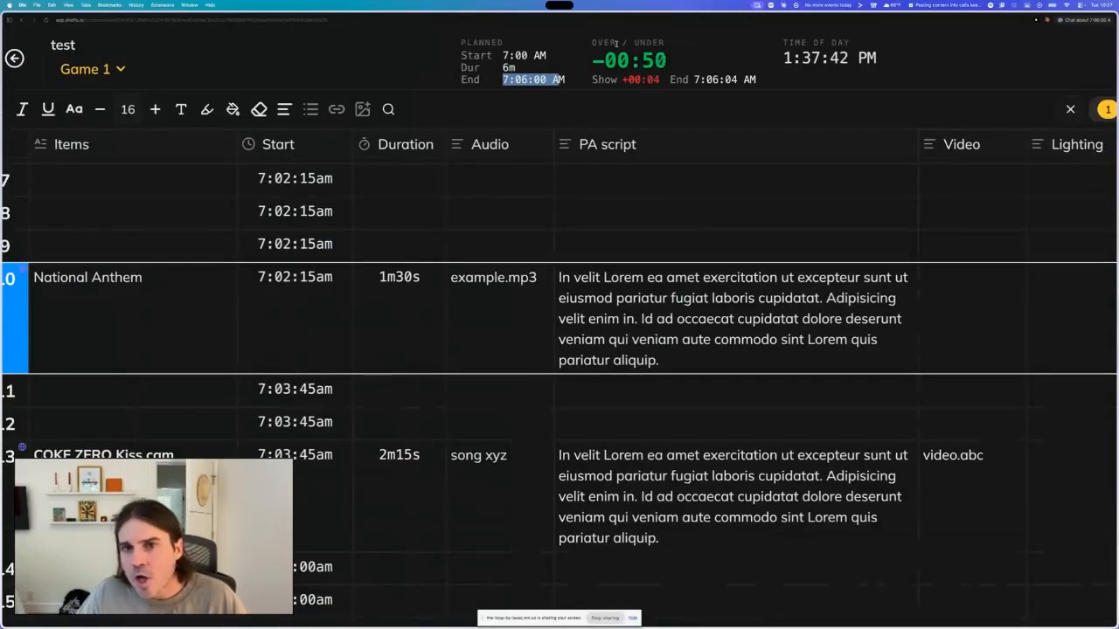
scroll(604, 106, "down", 1)
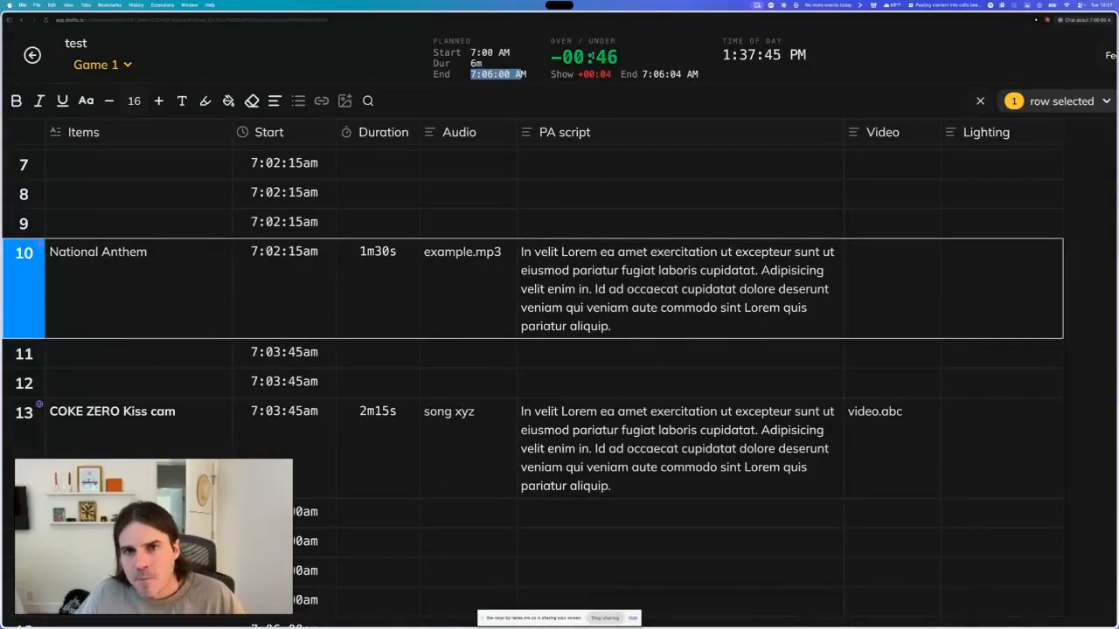
left_click_drag(552, 58, 649, 59)
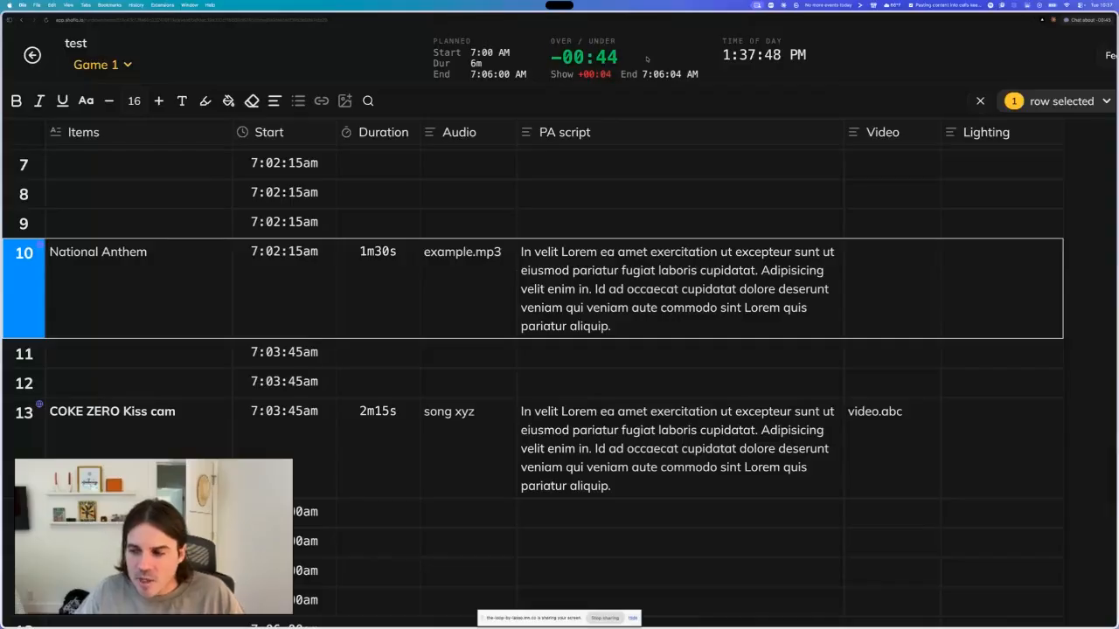
left_click_drag(550, 57, 631, 58)
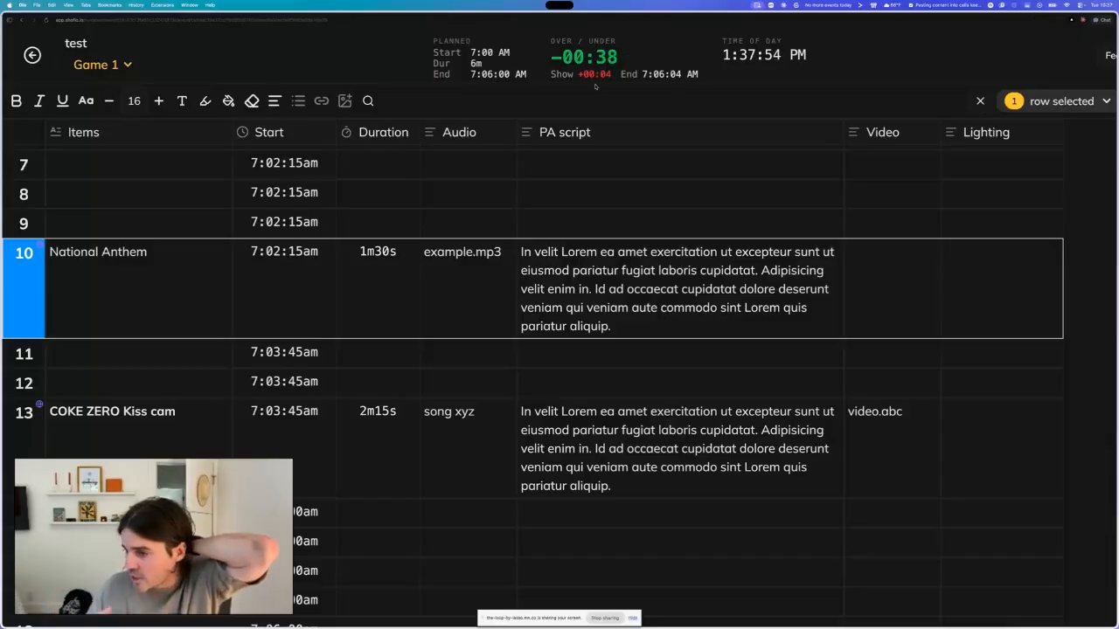
left_click_drag(626, 75, 701, 75)
left_click(701, 75)
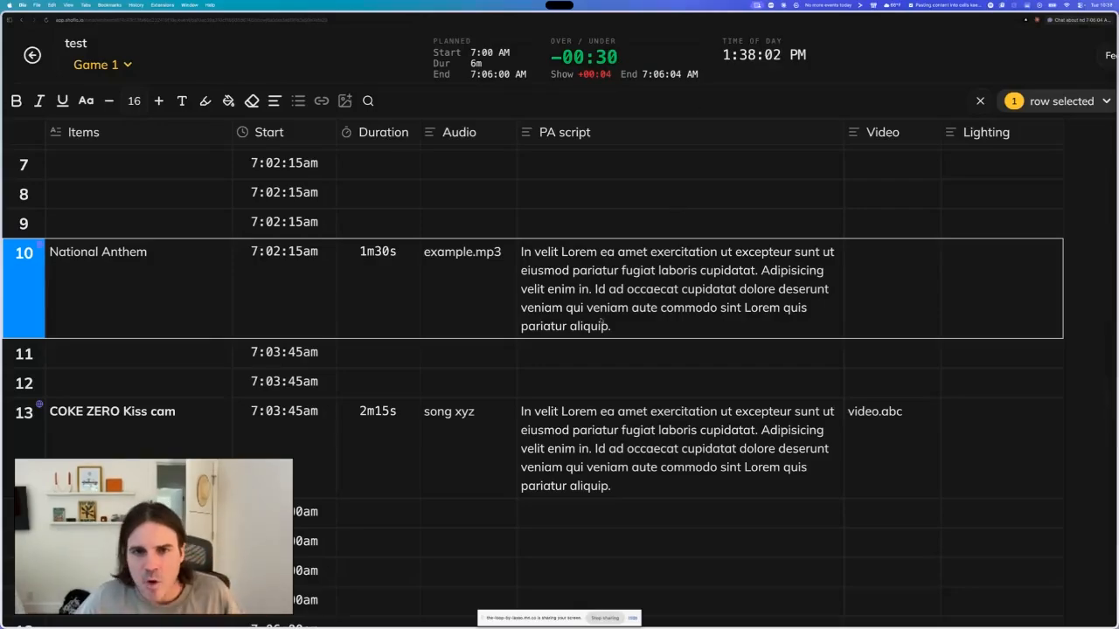
left_click(605, 398)
key("super+minus")
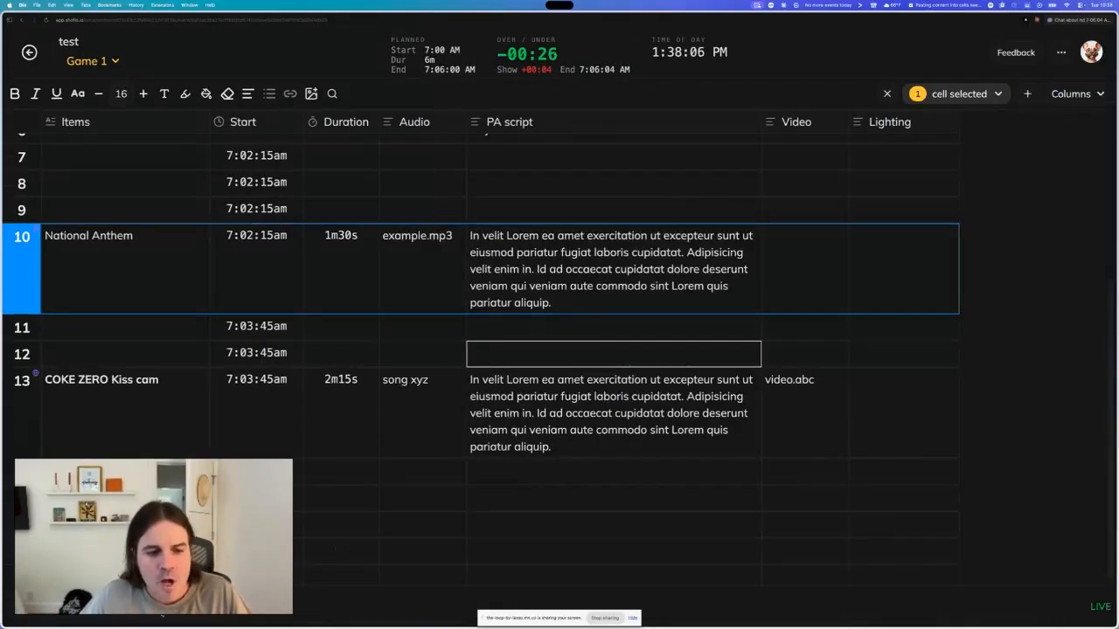
- Advance the live timer to row 11, pause it, and stop the show
left_click(22, 328)
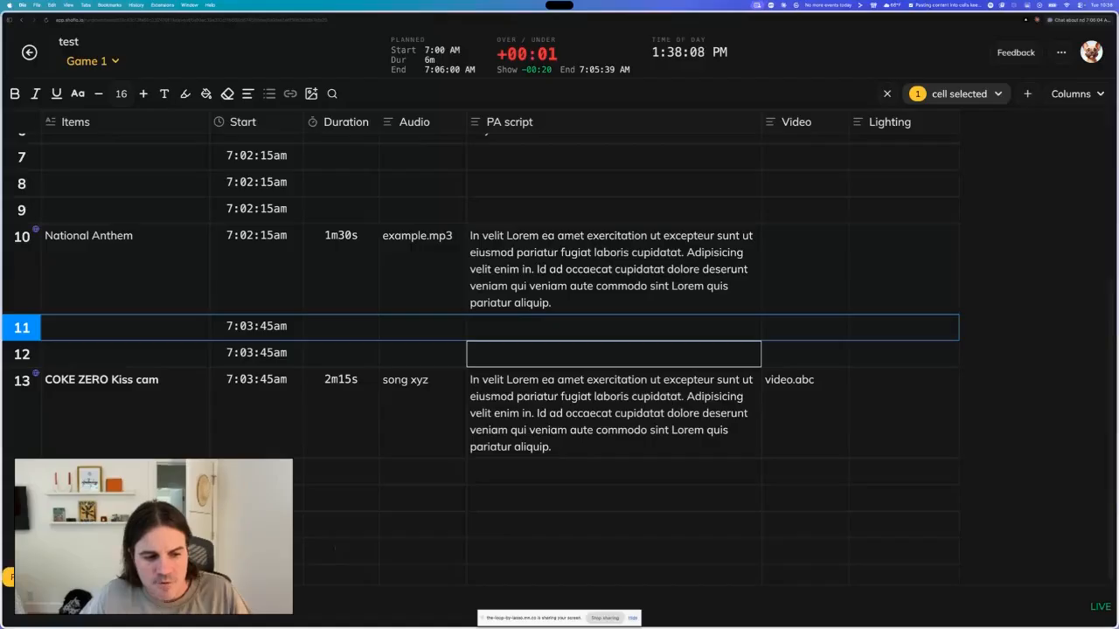
key("space")
left_click(204, 605)
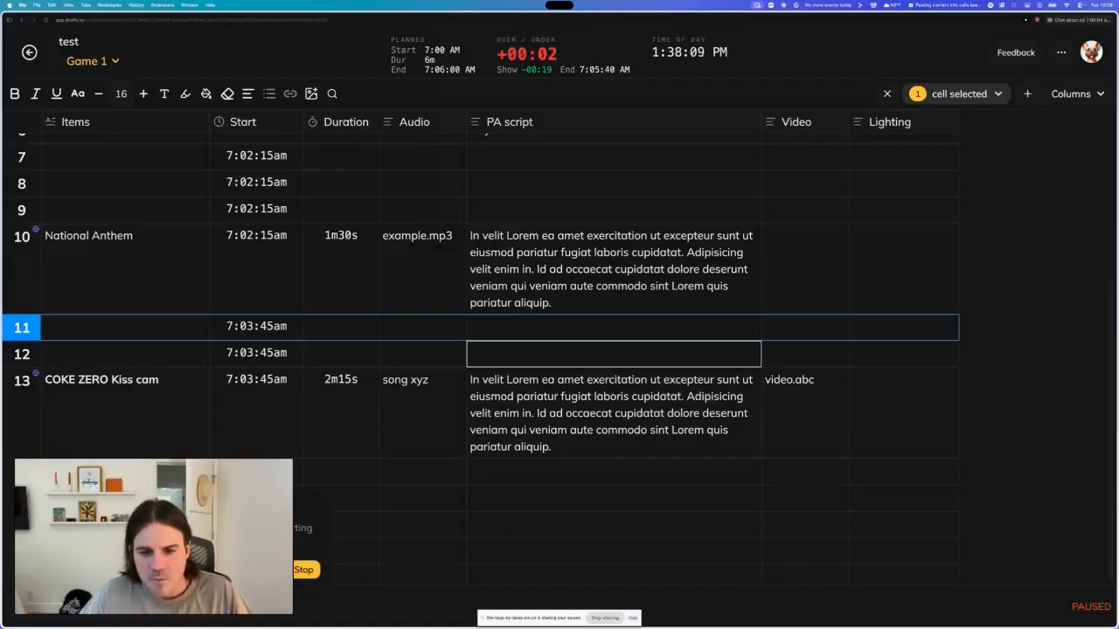
left_click(306, 570)
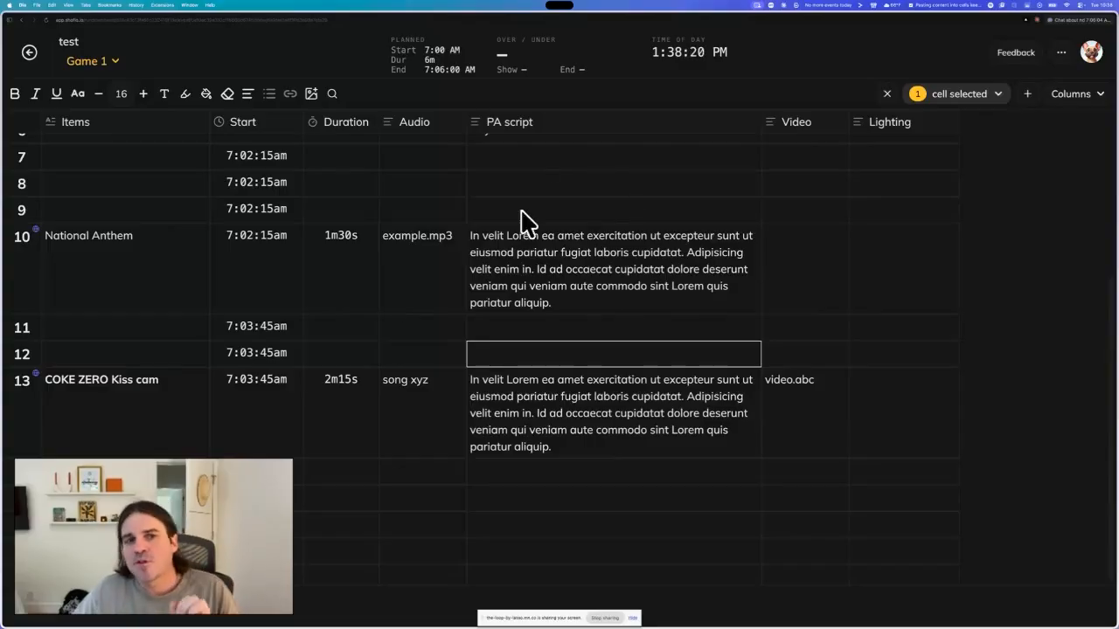
- Widen the PA script column slightly
scroll(382, 151, "up", 5)
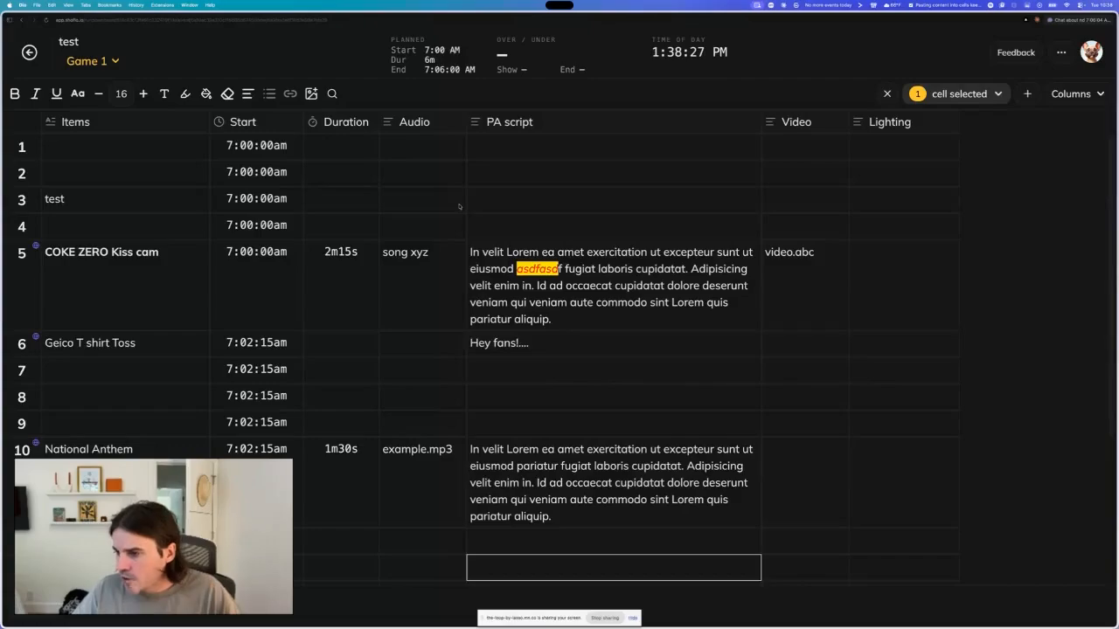
scroll(459, 206, "down", 5)
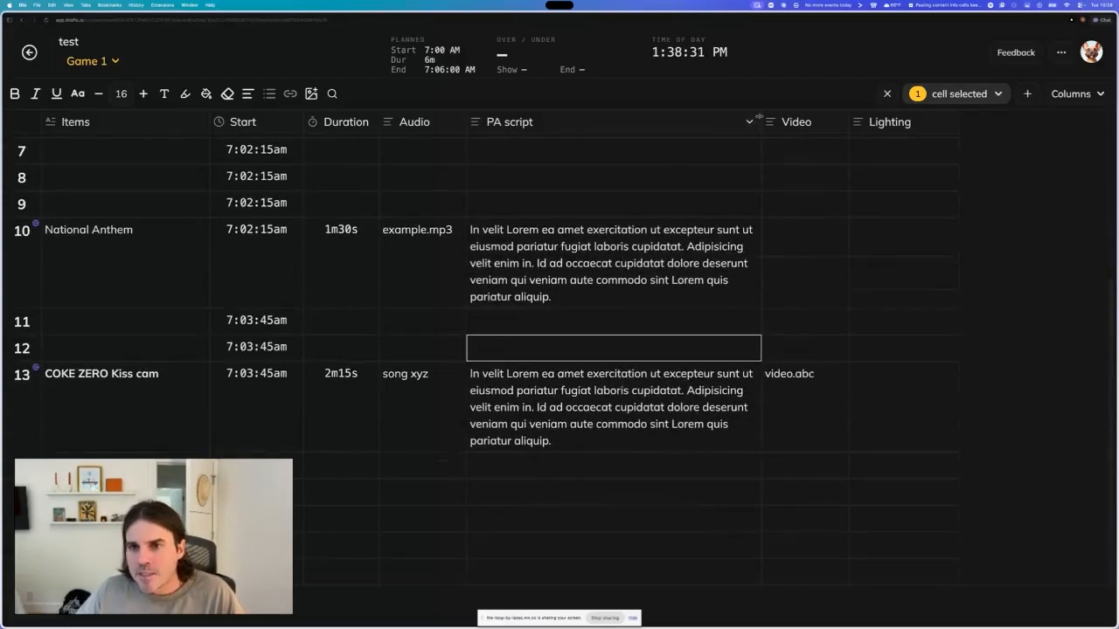
left_click_drag(760, 117, 787, 121)
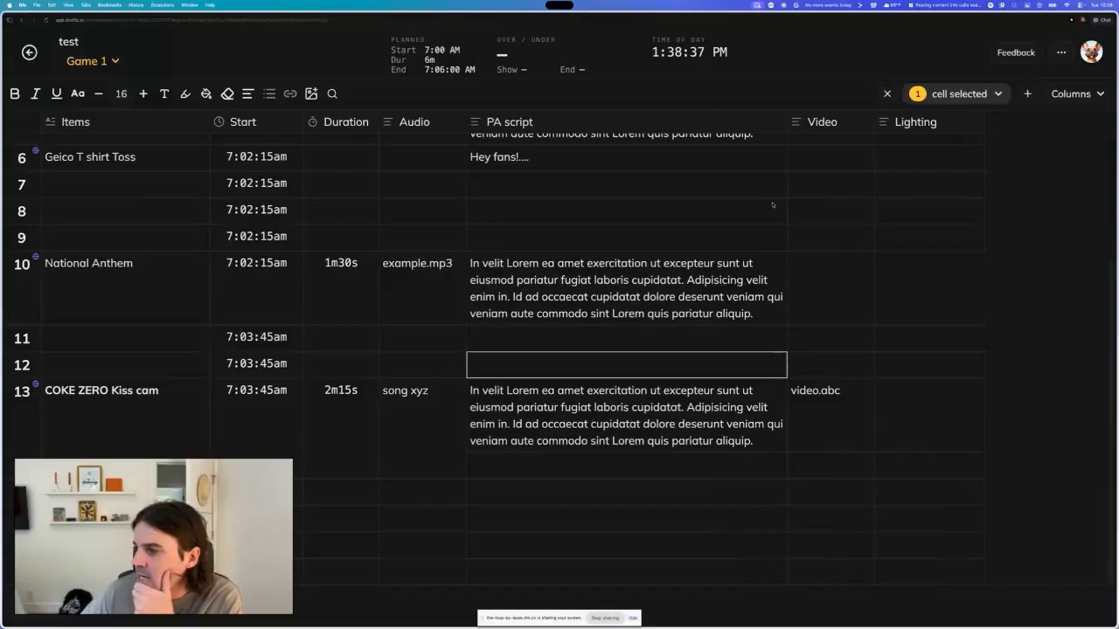
left_click(814, 262)
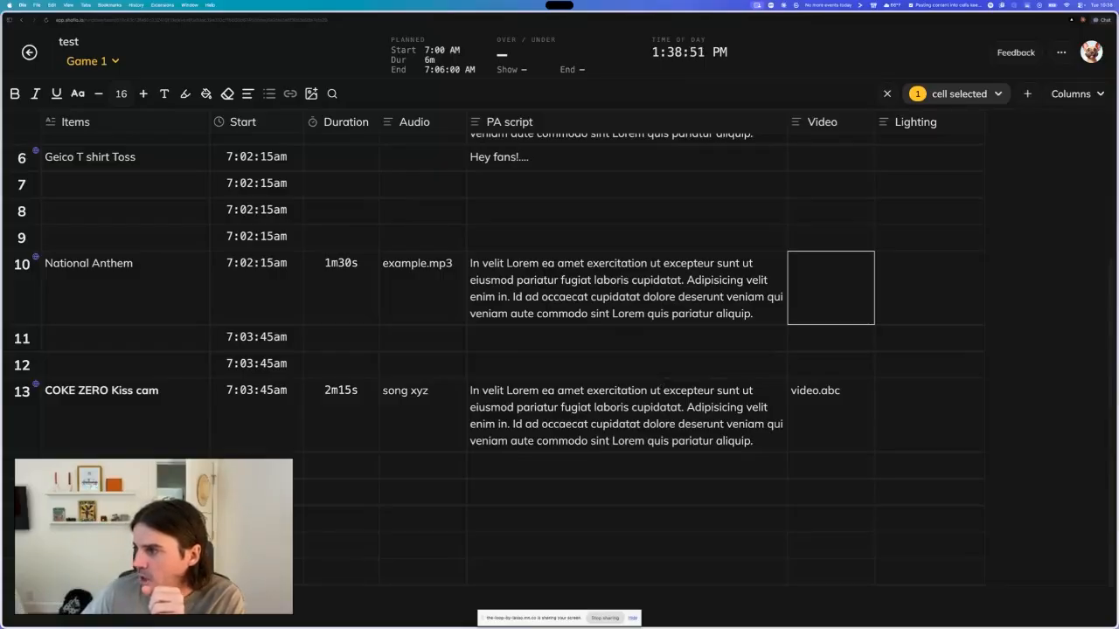
left_click(822, 337)
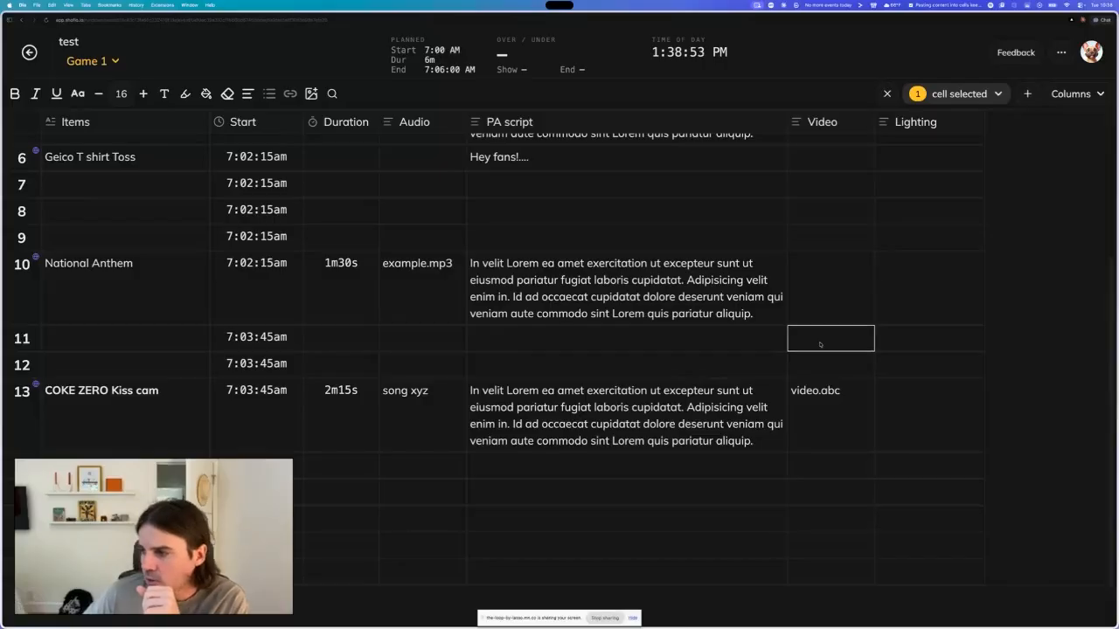
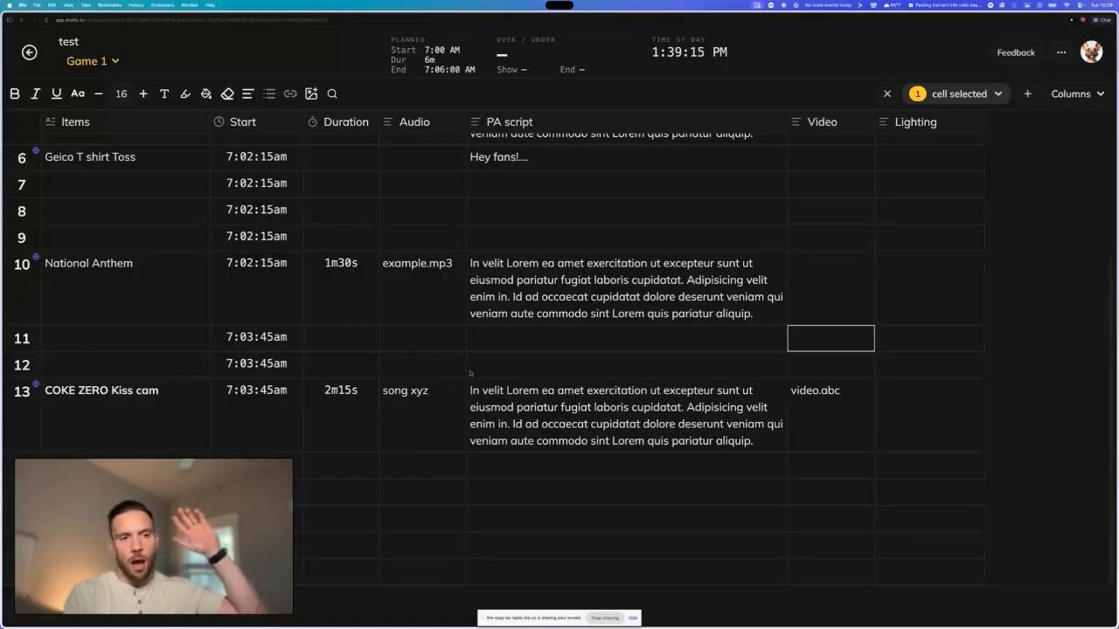
- Examine the feedback prompt and the account menu options, closing each without changes
left_click(1025, 54)
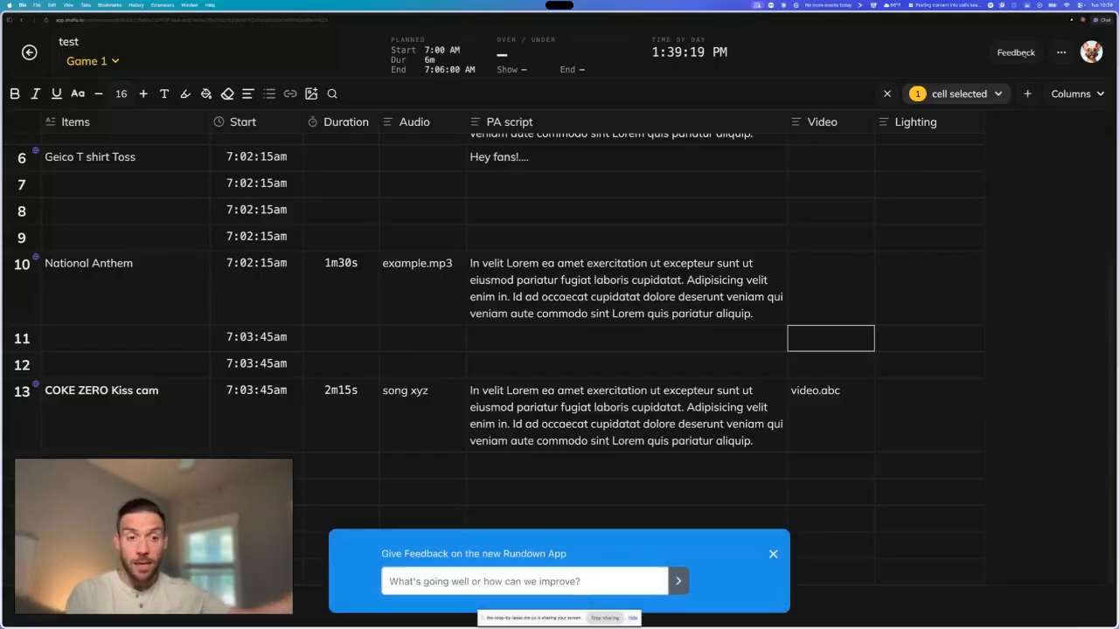
left_click(773, 554)
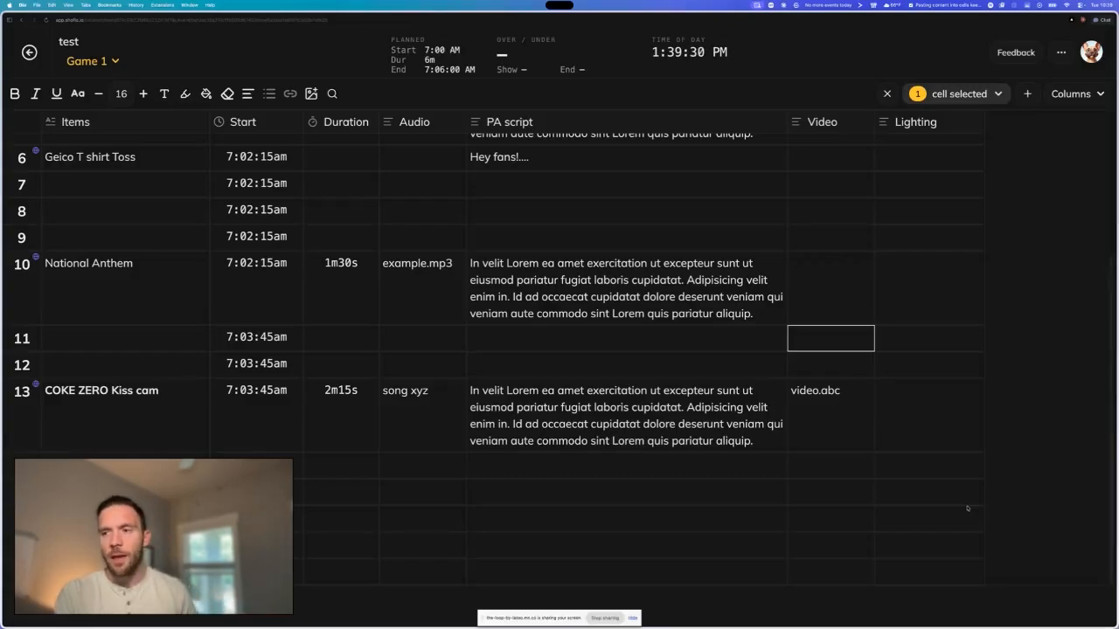
left_click(1089, 52)
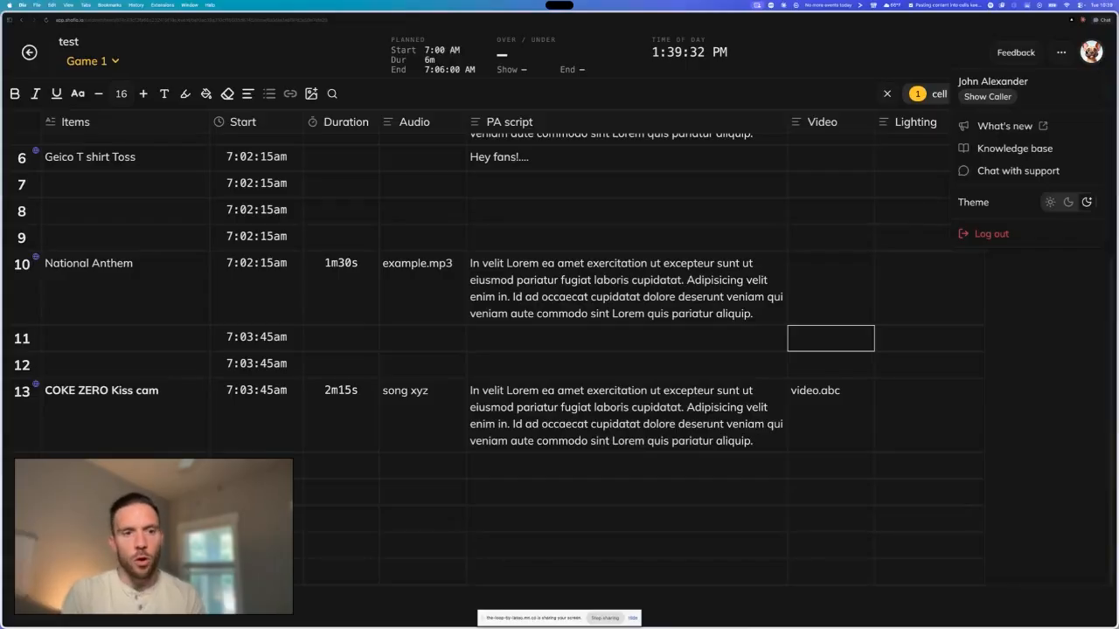
left_click(962, 346)
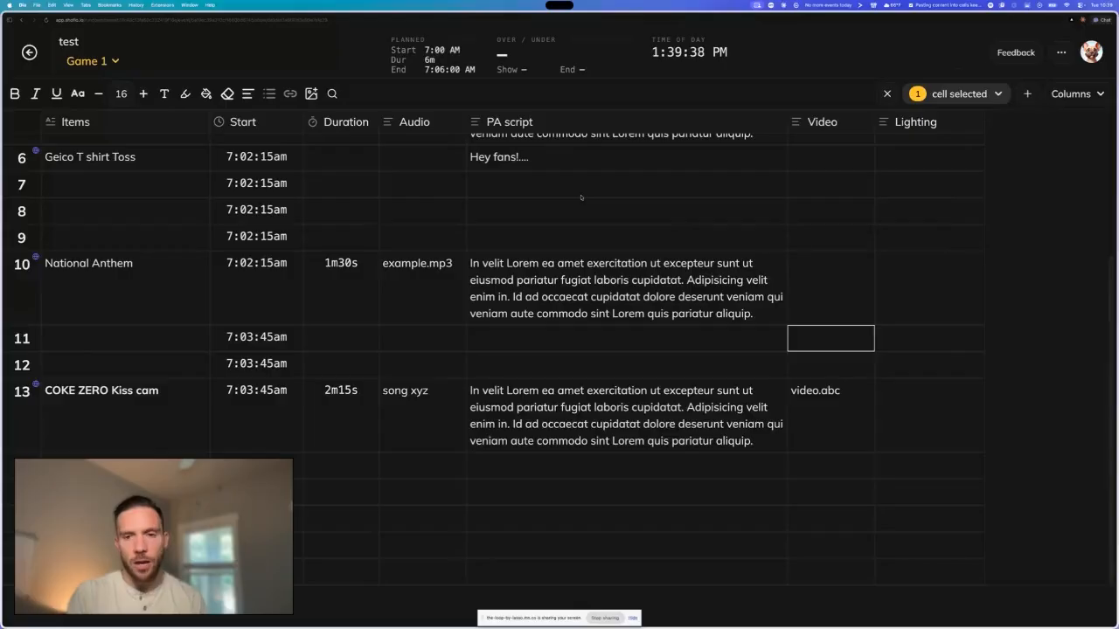
- Open the rundown switcher to choose another rundown such as Game 2
left_click(121, 63)
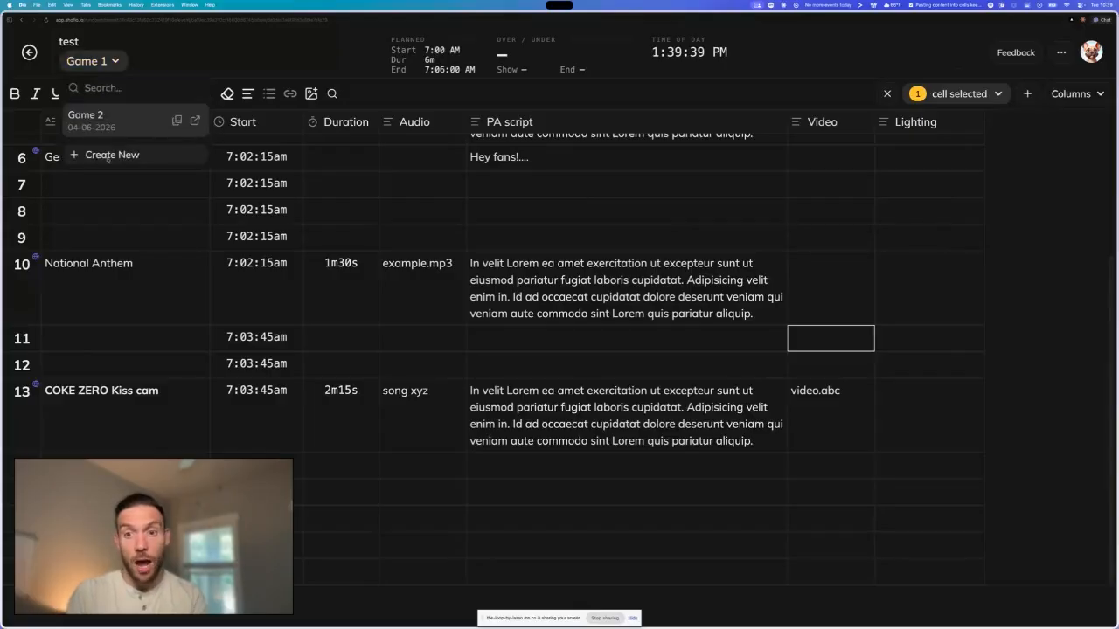